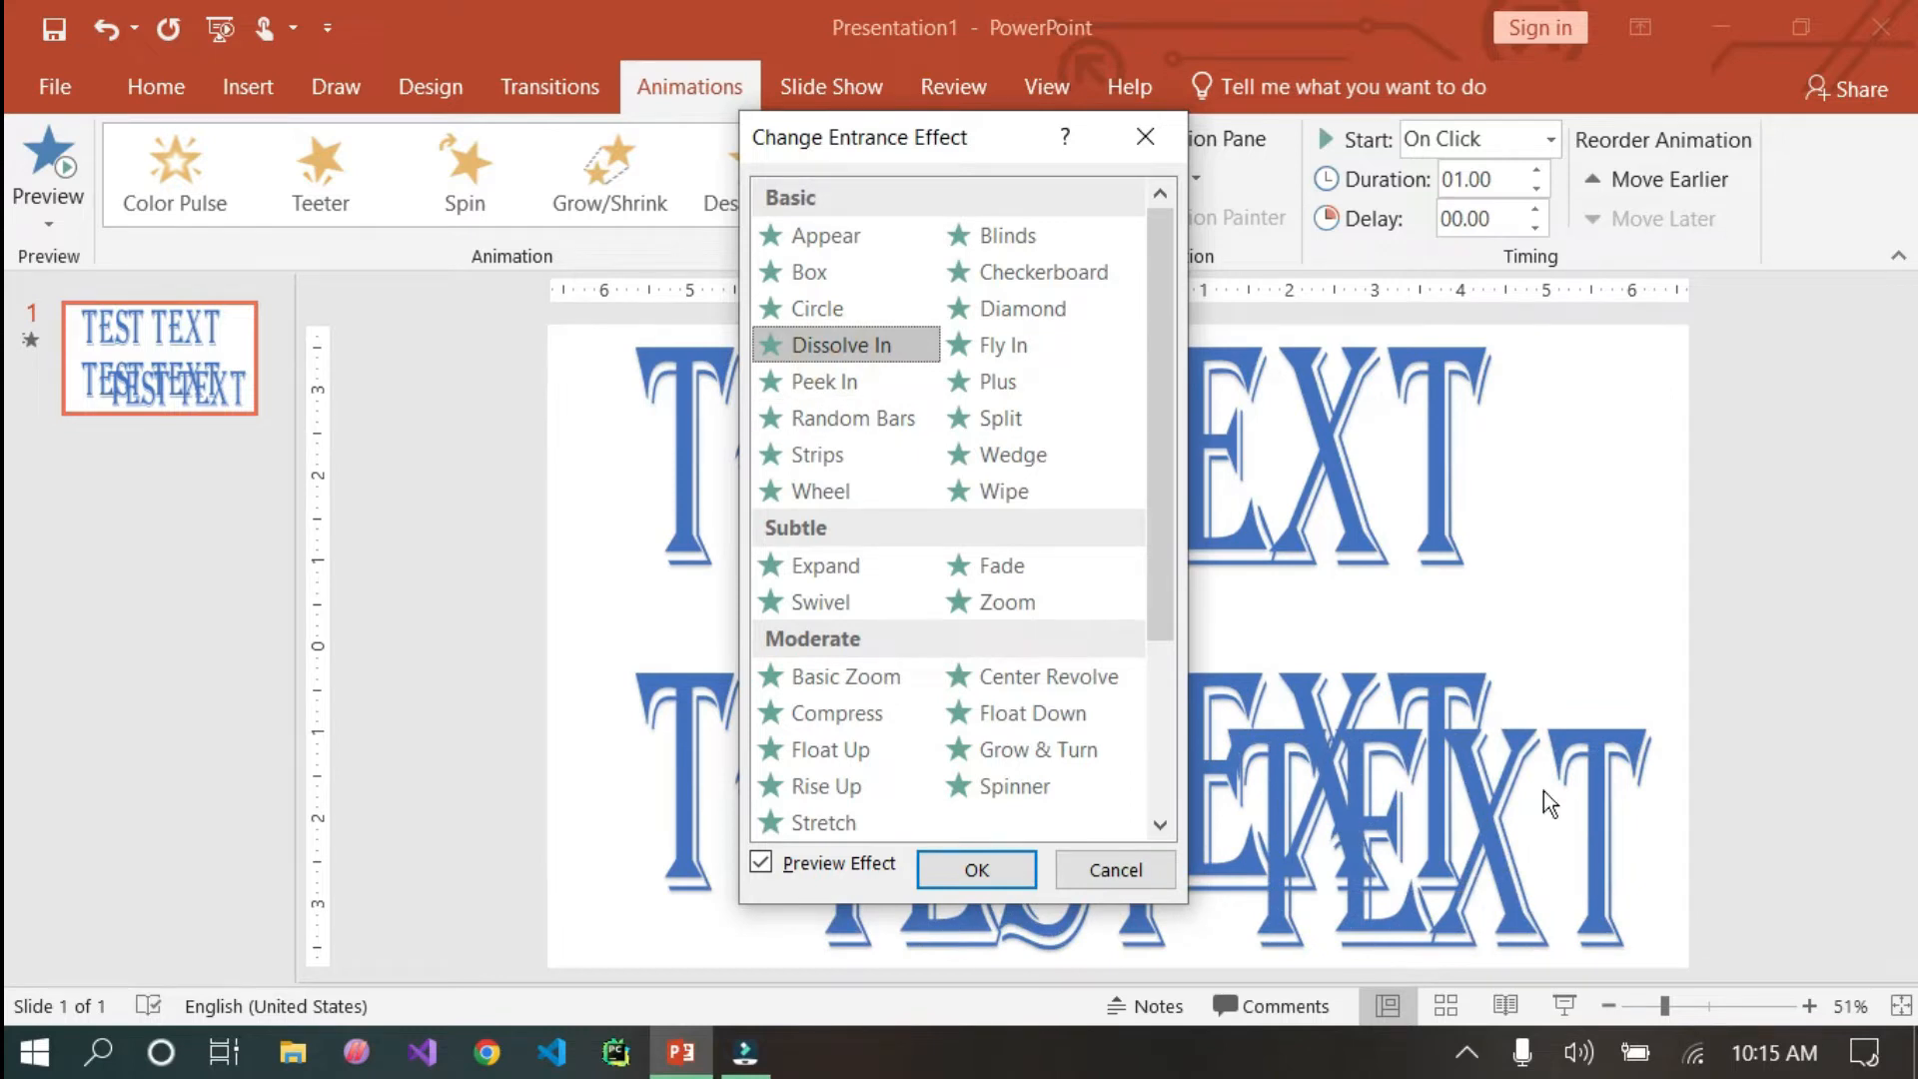
Apply the Dissolve In entrance effect to the third text, play the slide show to its end and exit it.
left_click(962, 873)
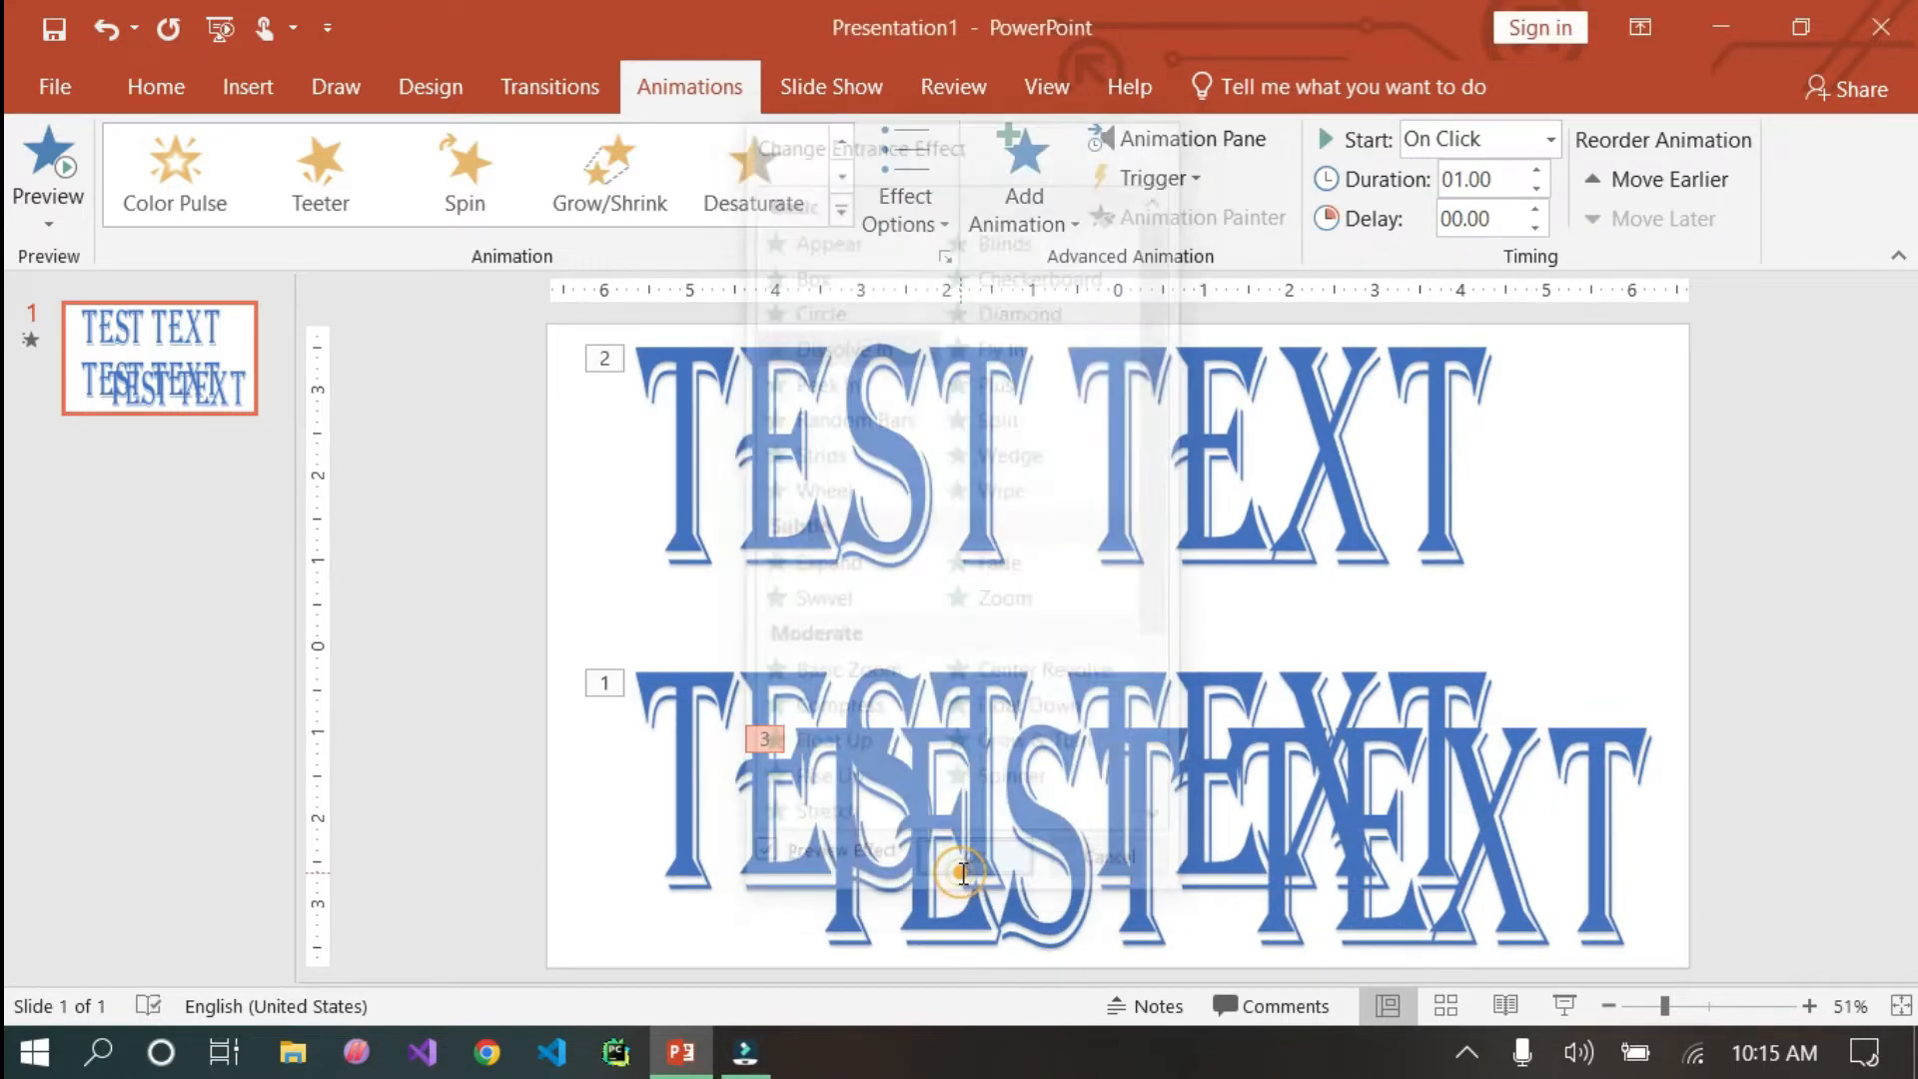
left_click(1563, 1011)
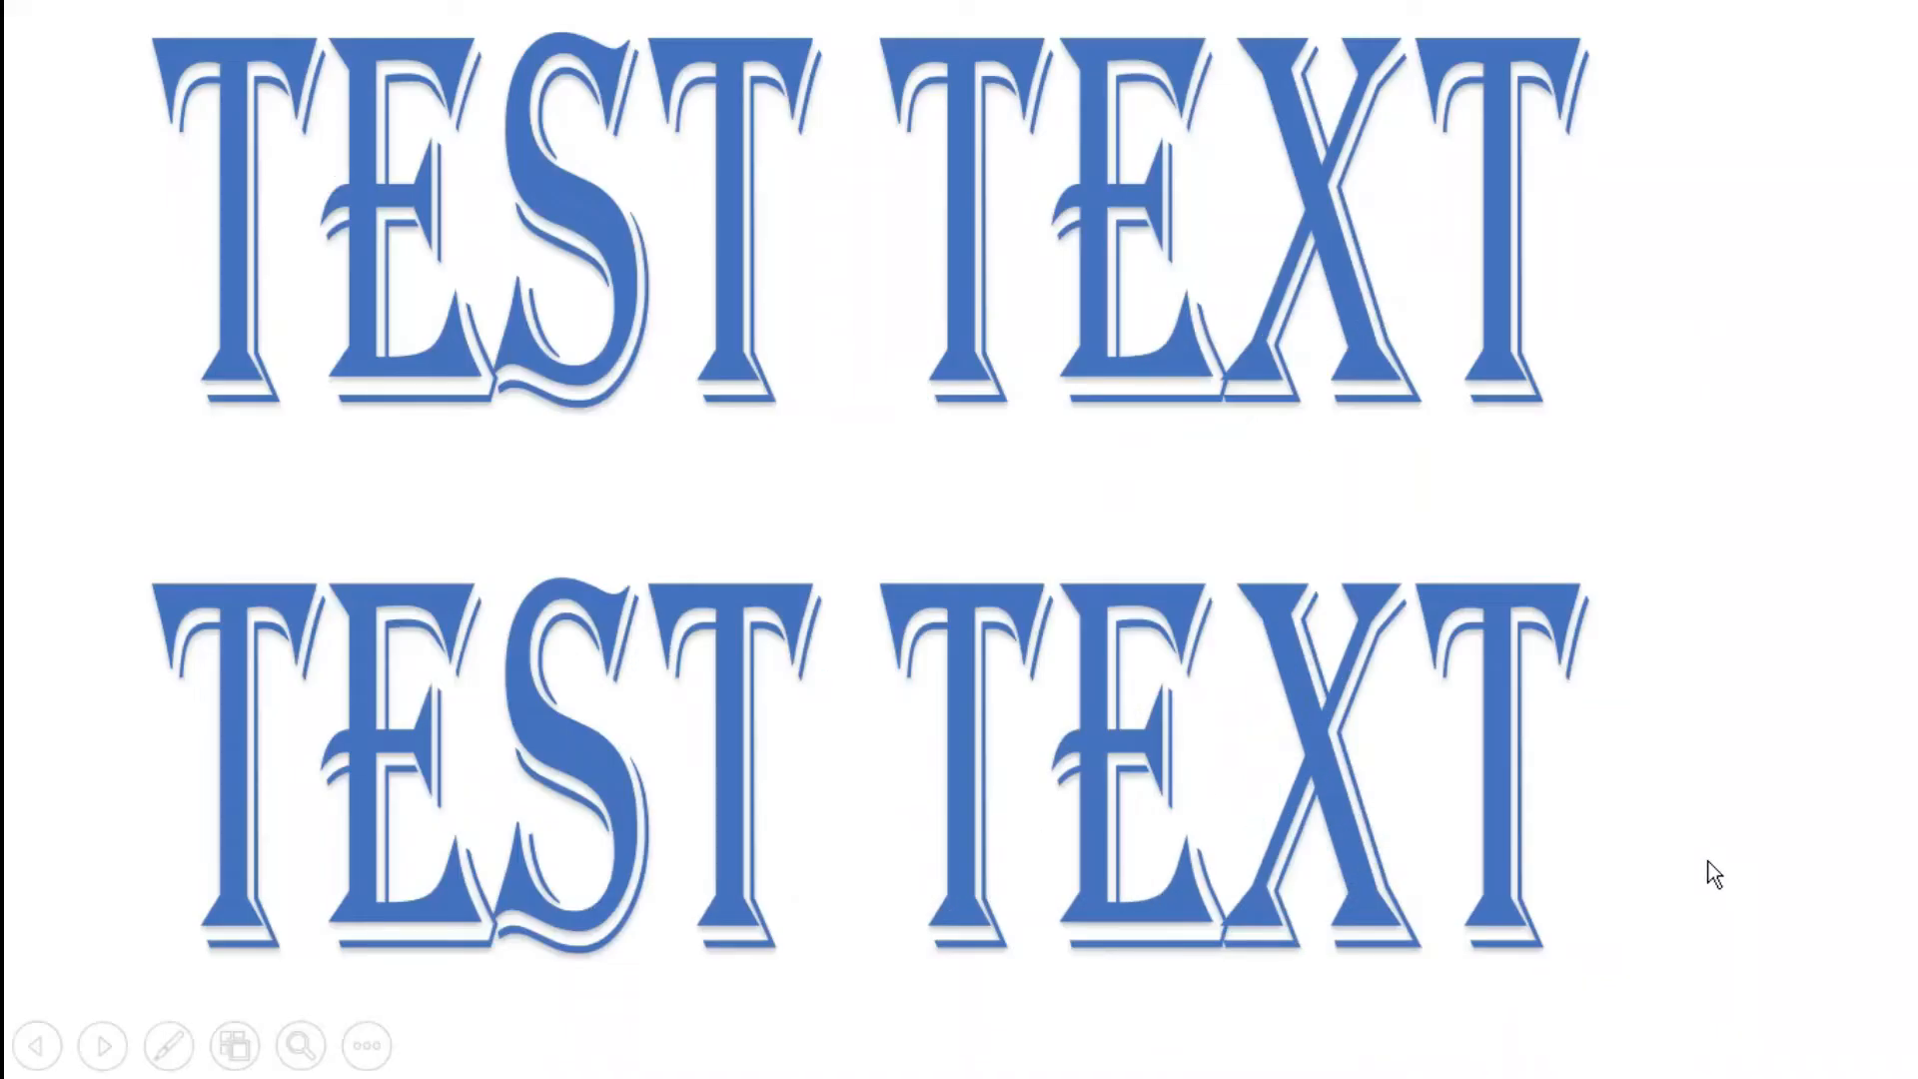
left_click(1646, 793)
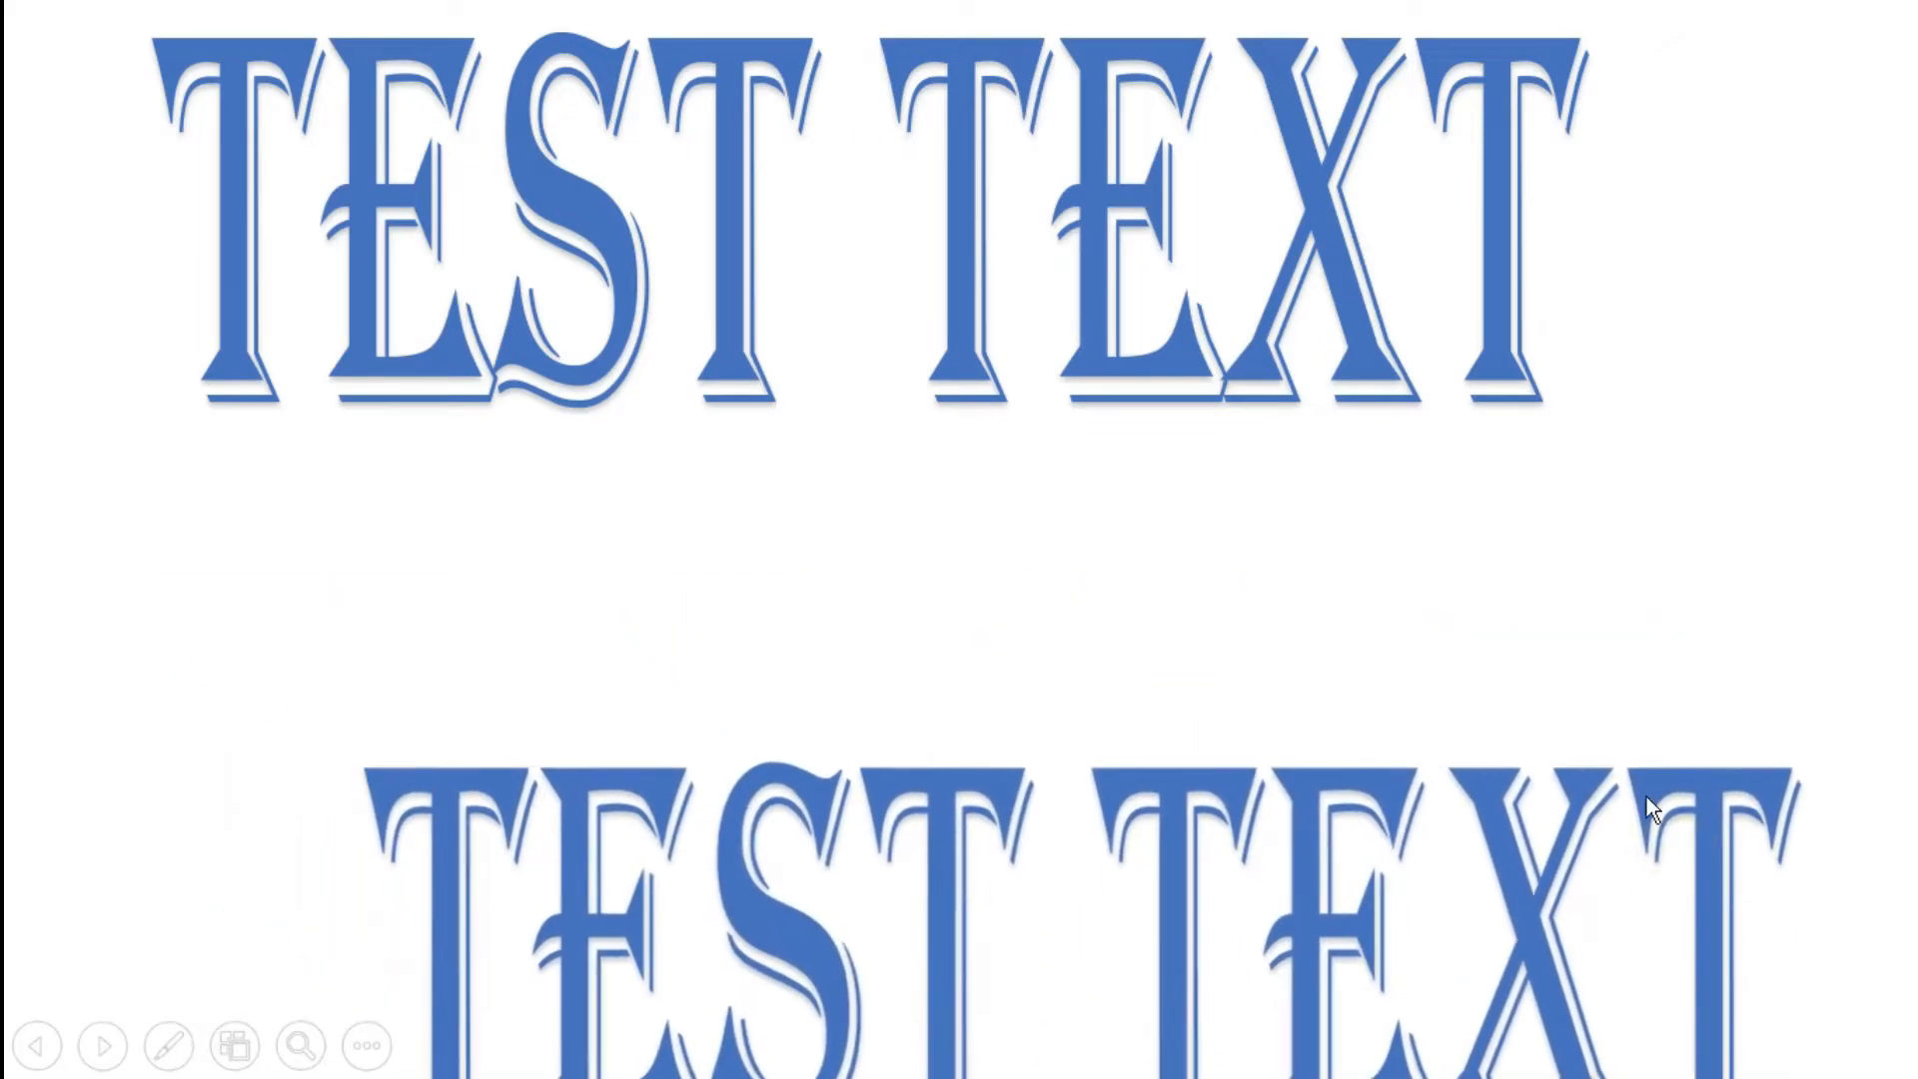
left_click(1621, 703)
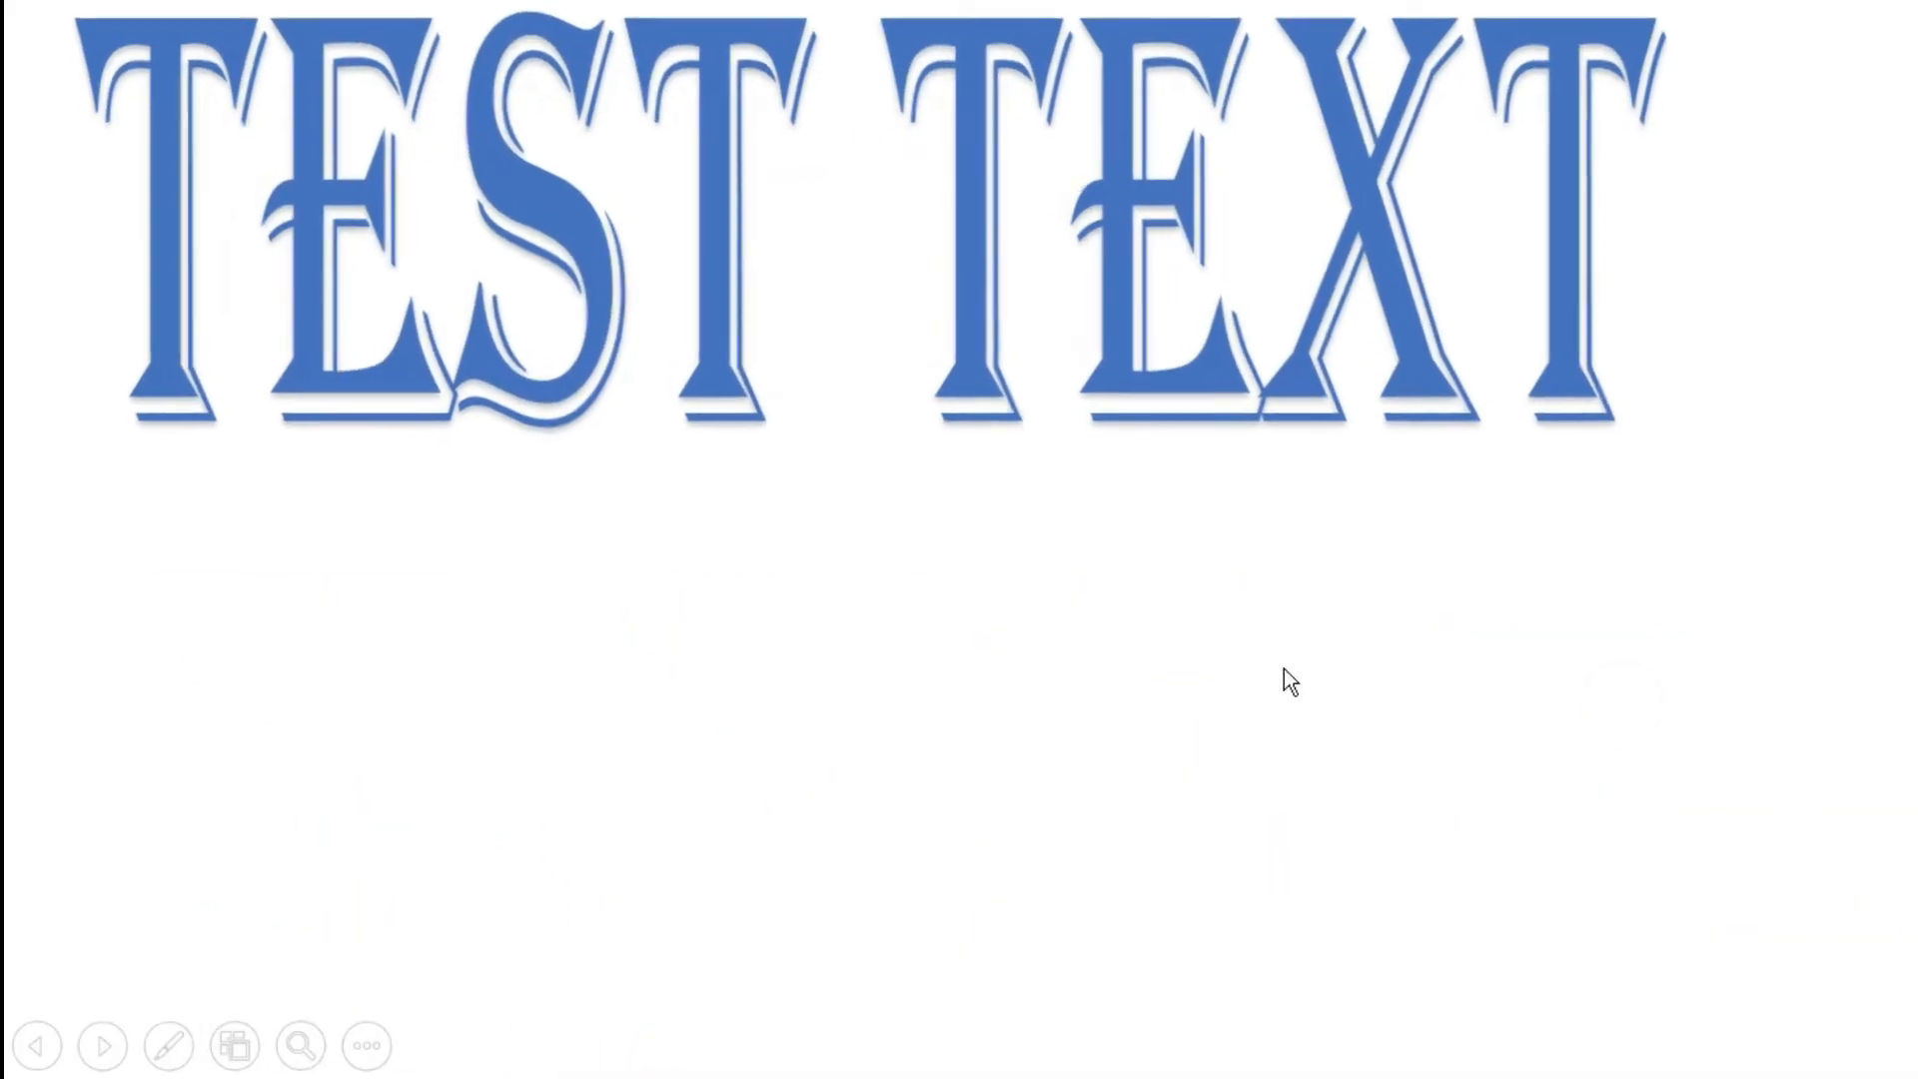
left_click(1280, 758)
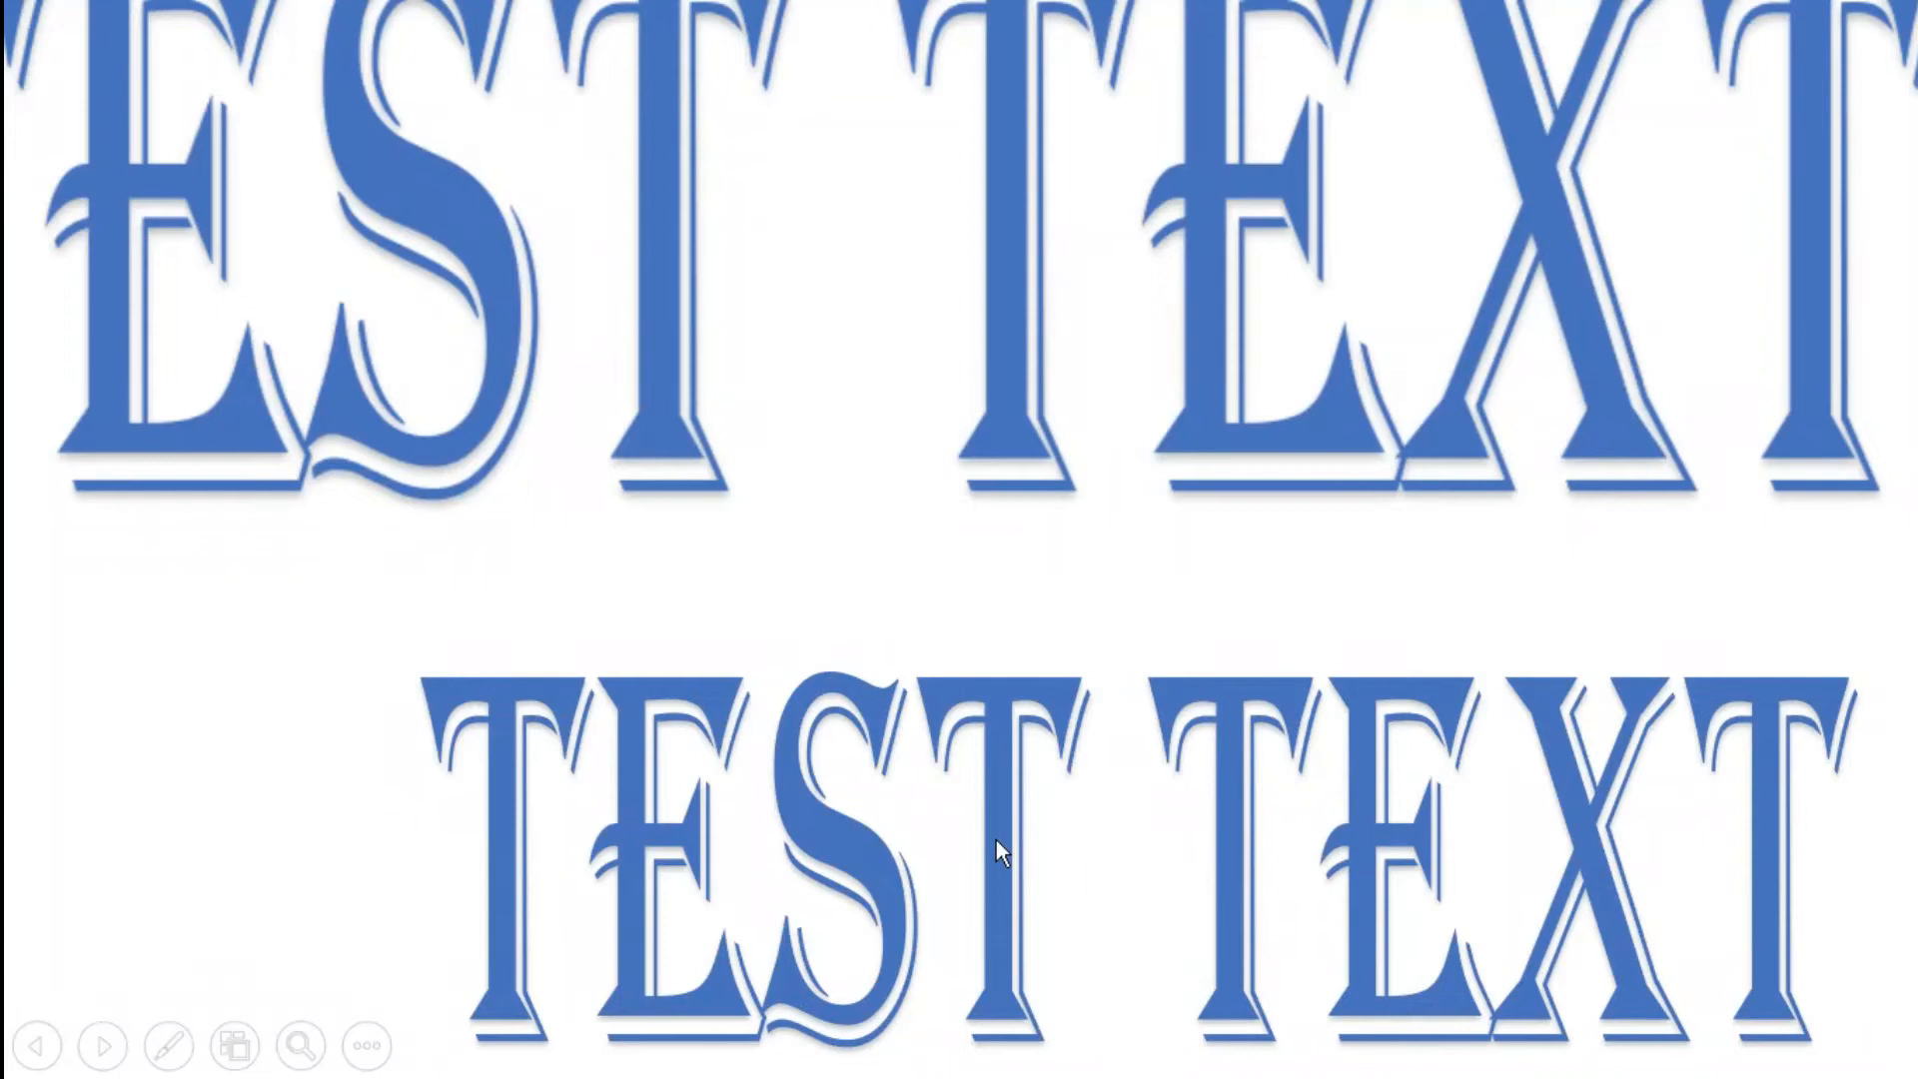
left_click(505, 680)
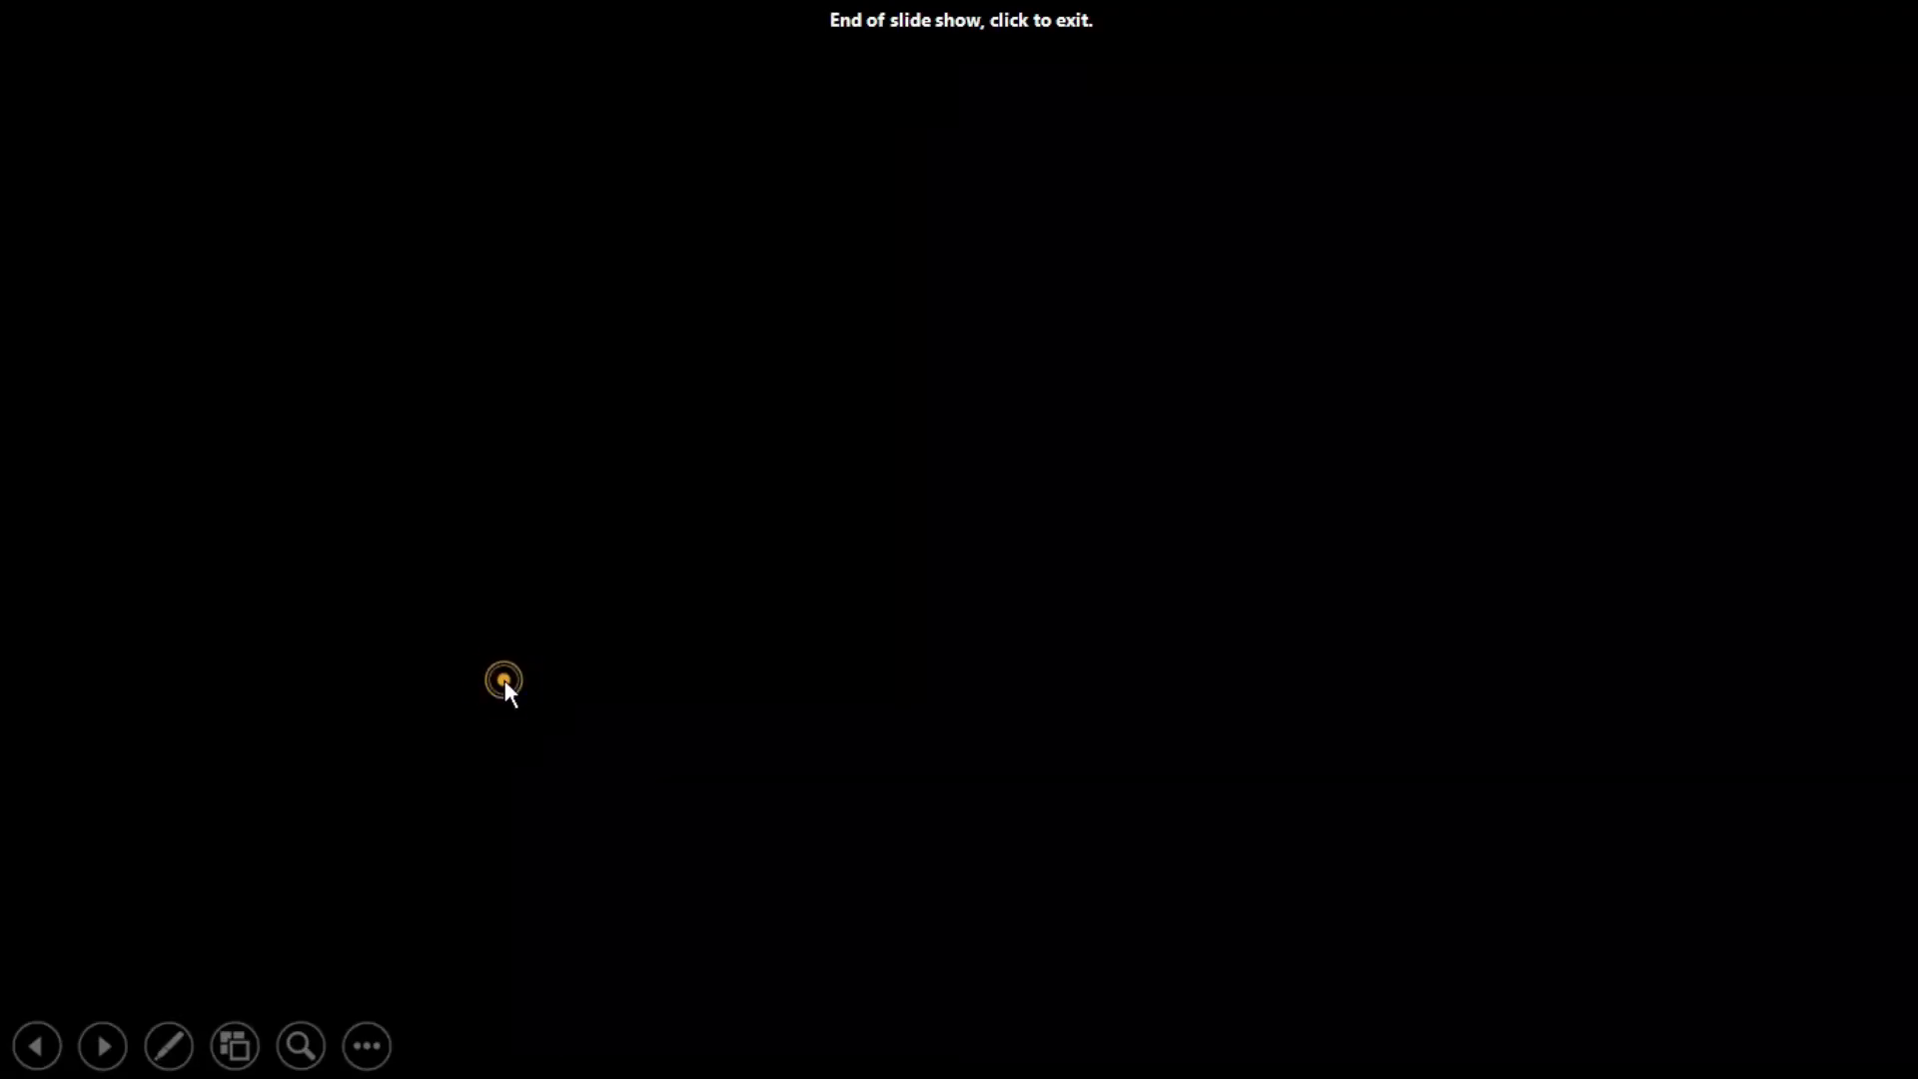
left_click(795, 804)
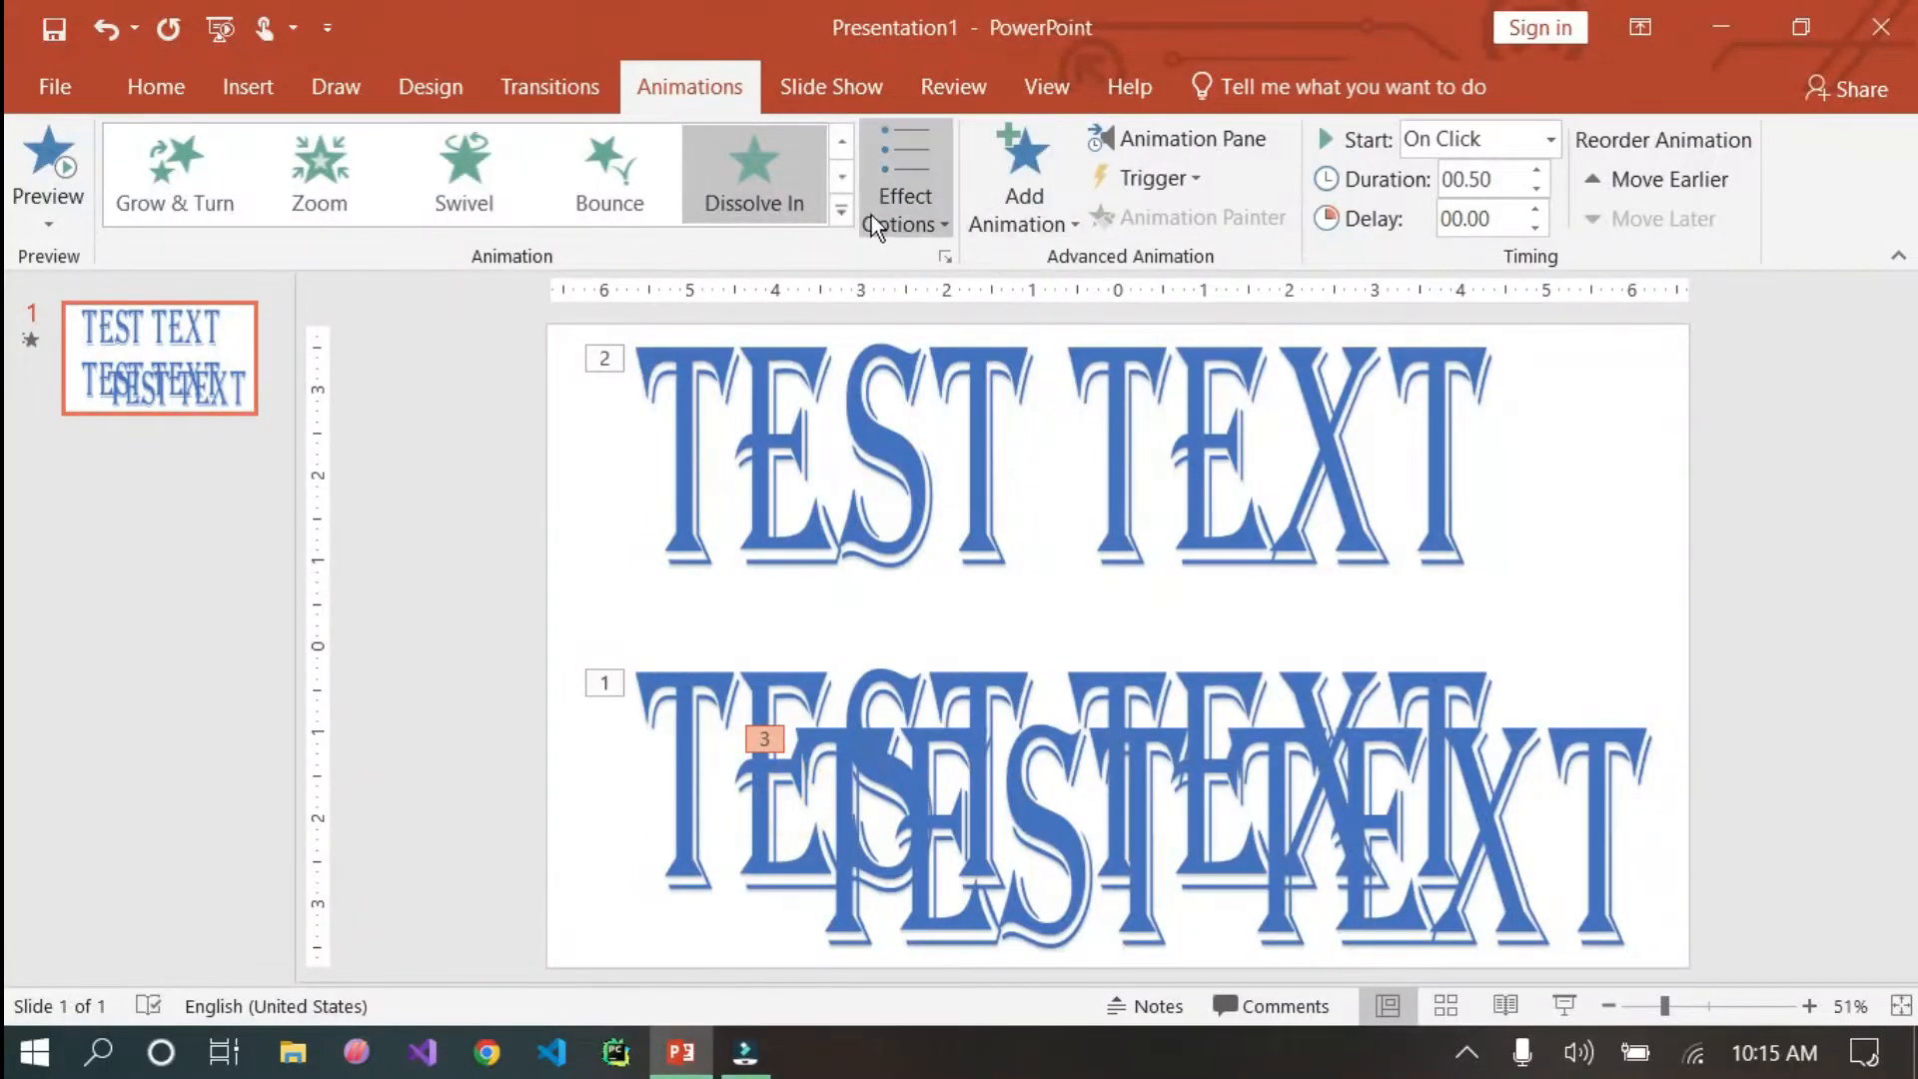
Examine the full lists of additional entrance, emphasis and exit effects without applying any to the third text.
left_click(844, 210)
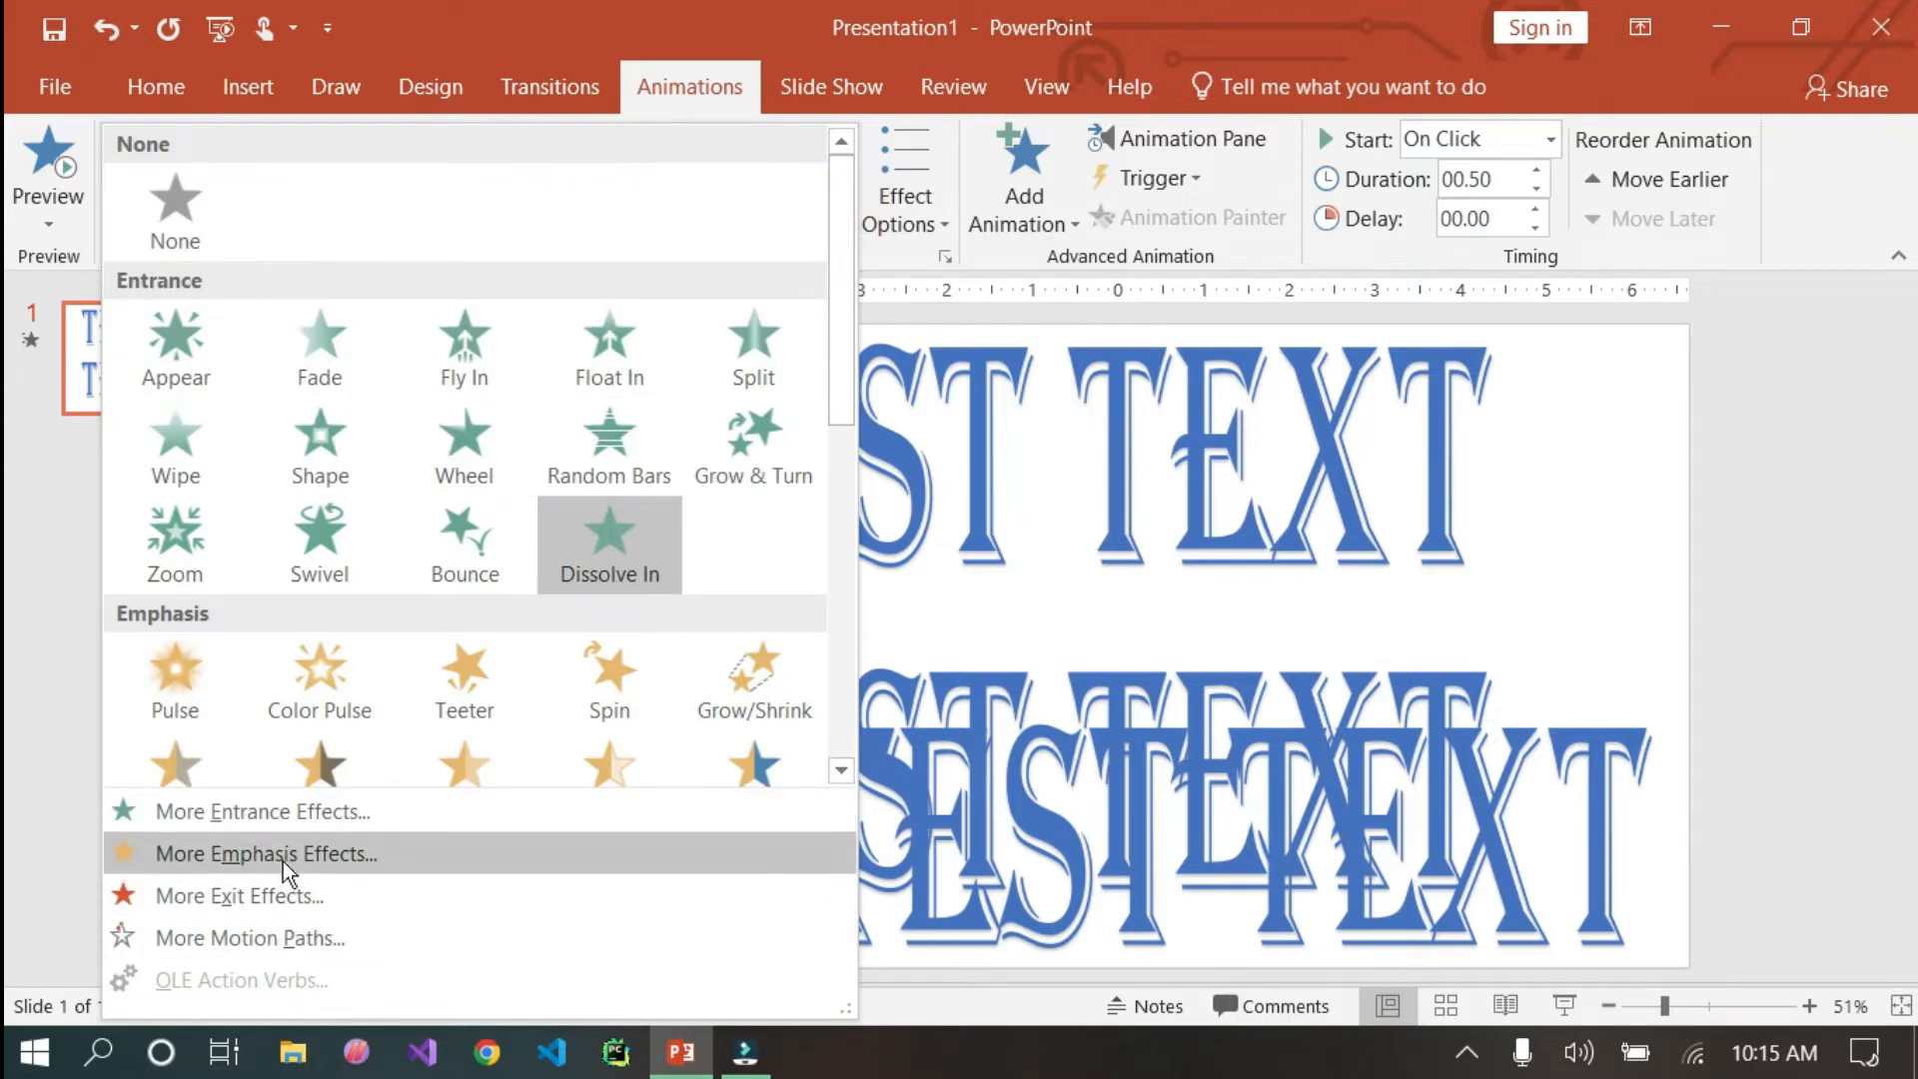
left_click(272, 827)
scroll(1070, 433, "down", 3)
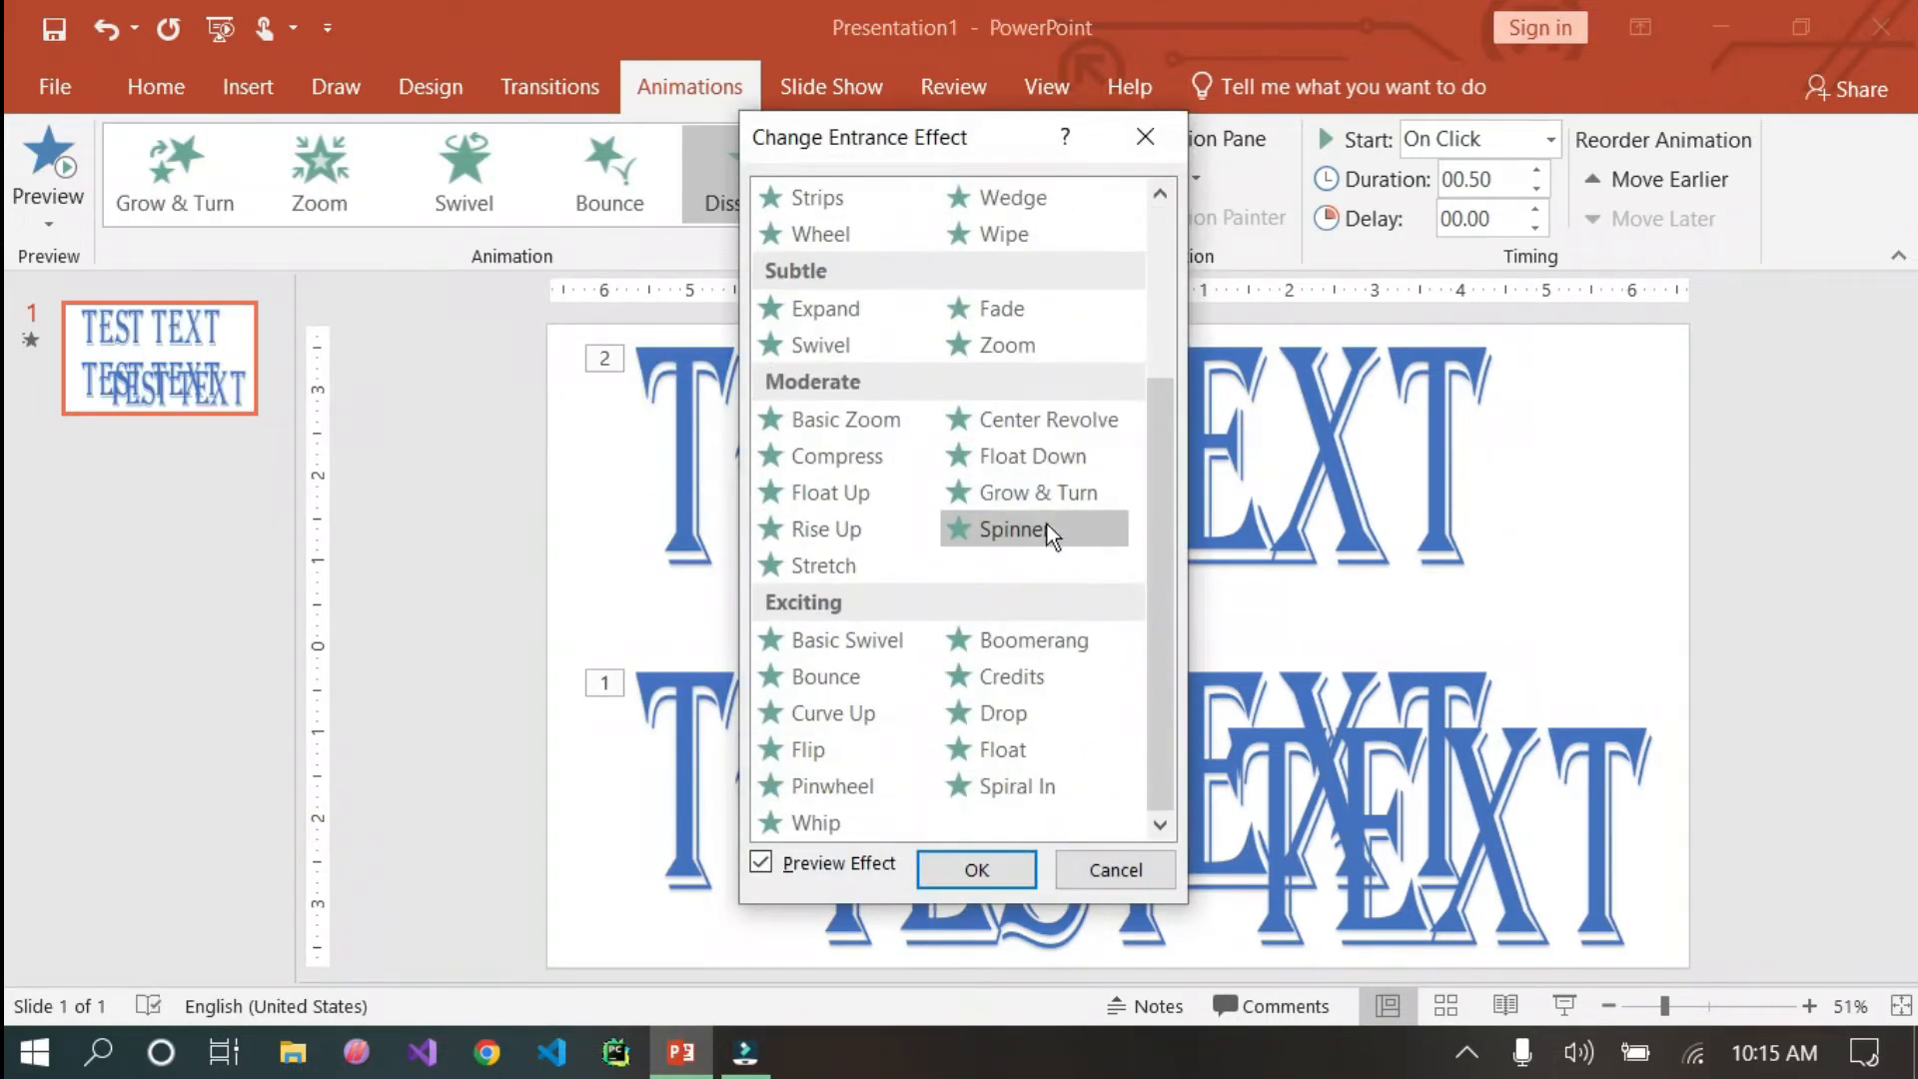
scroll(1010, 619, "up", 3)
left_click(1164, 150)
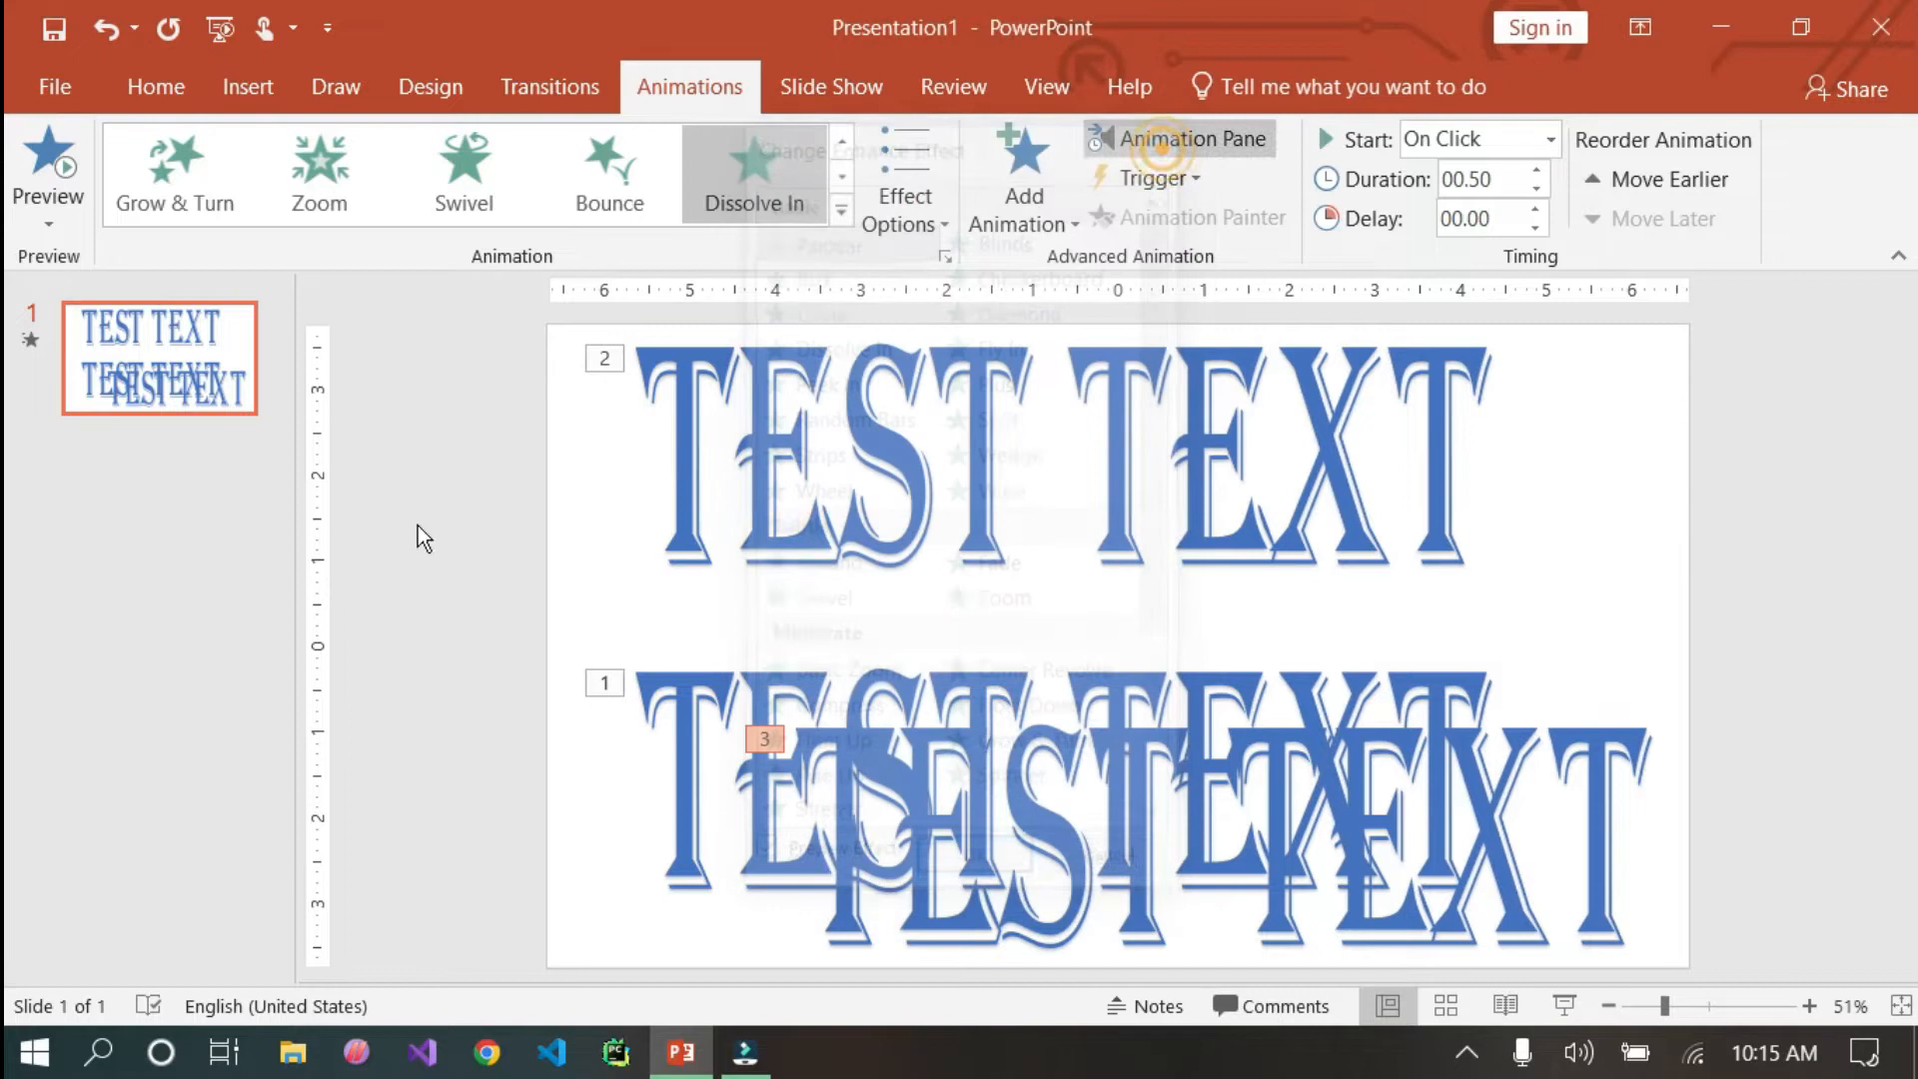
left_click(843, 216)
left_click(240, 865)
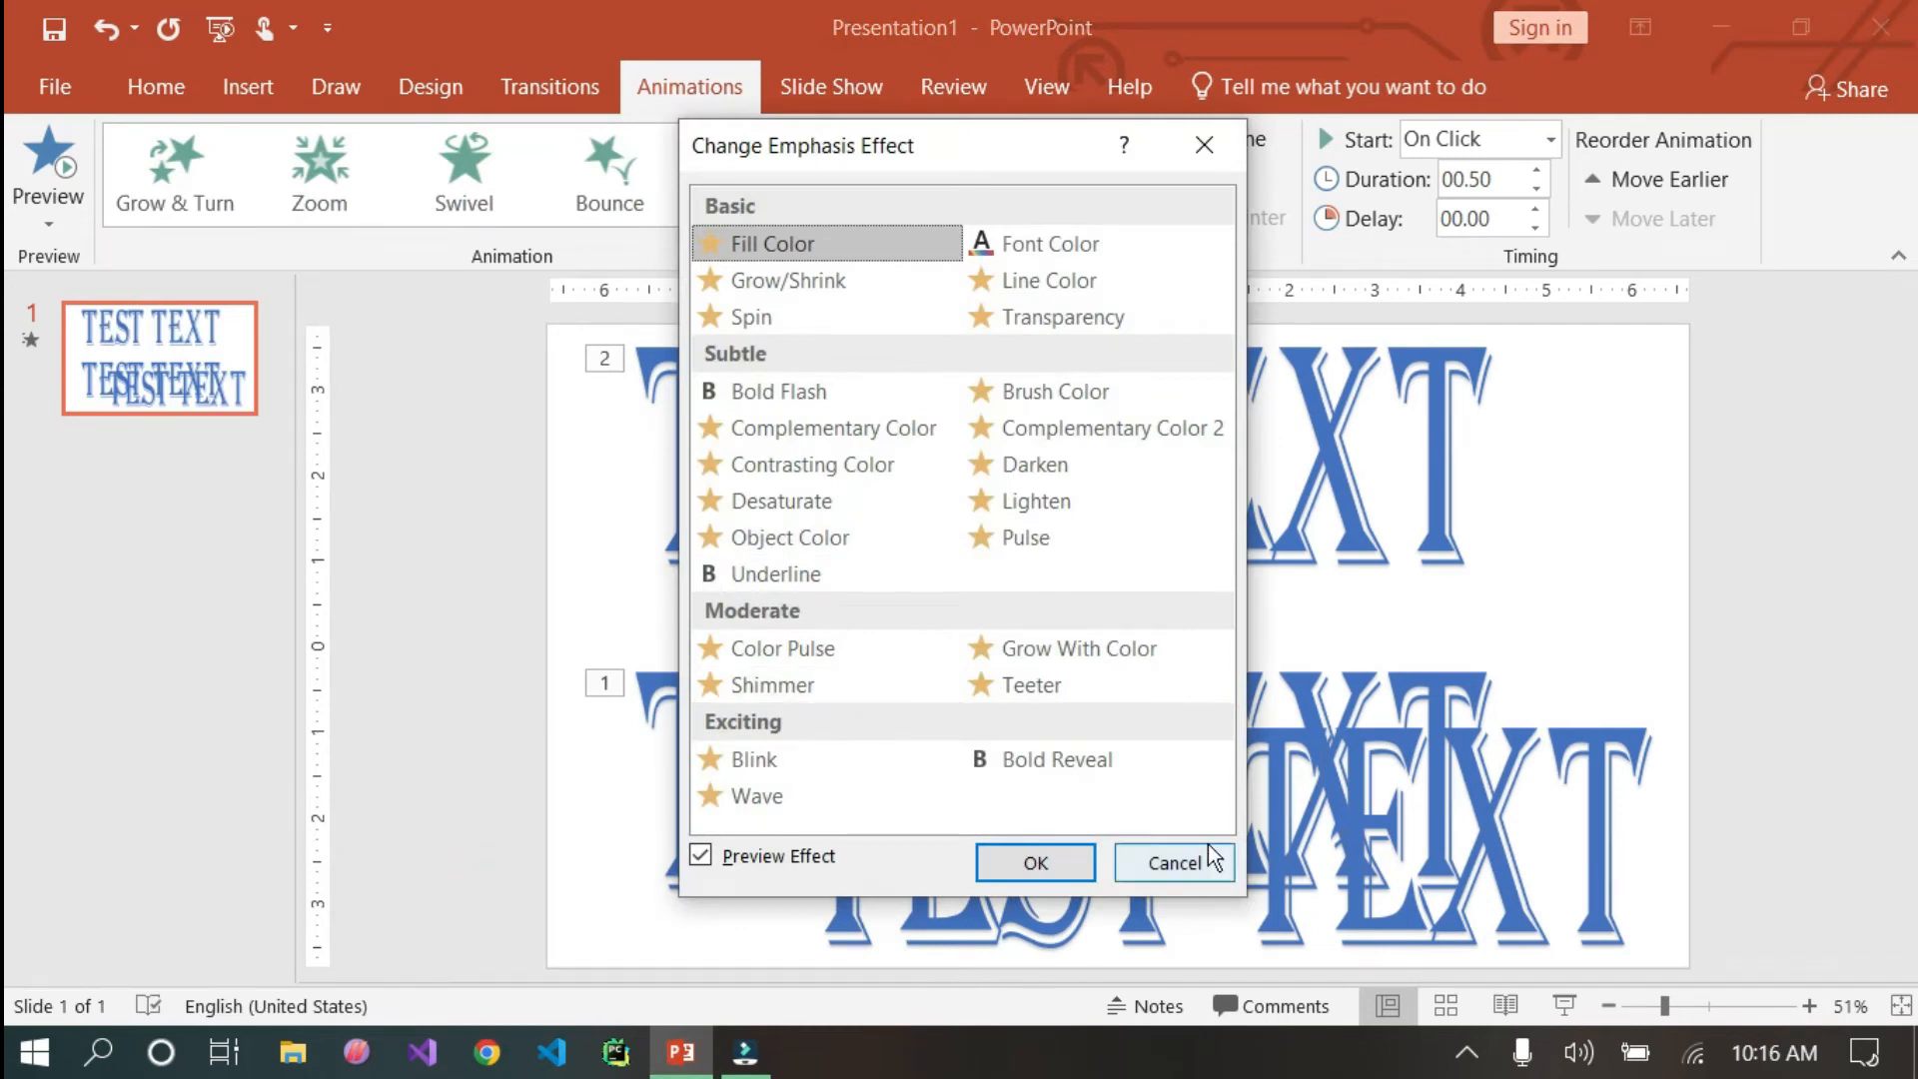
left_click(1168, 871)
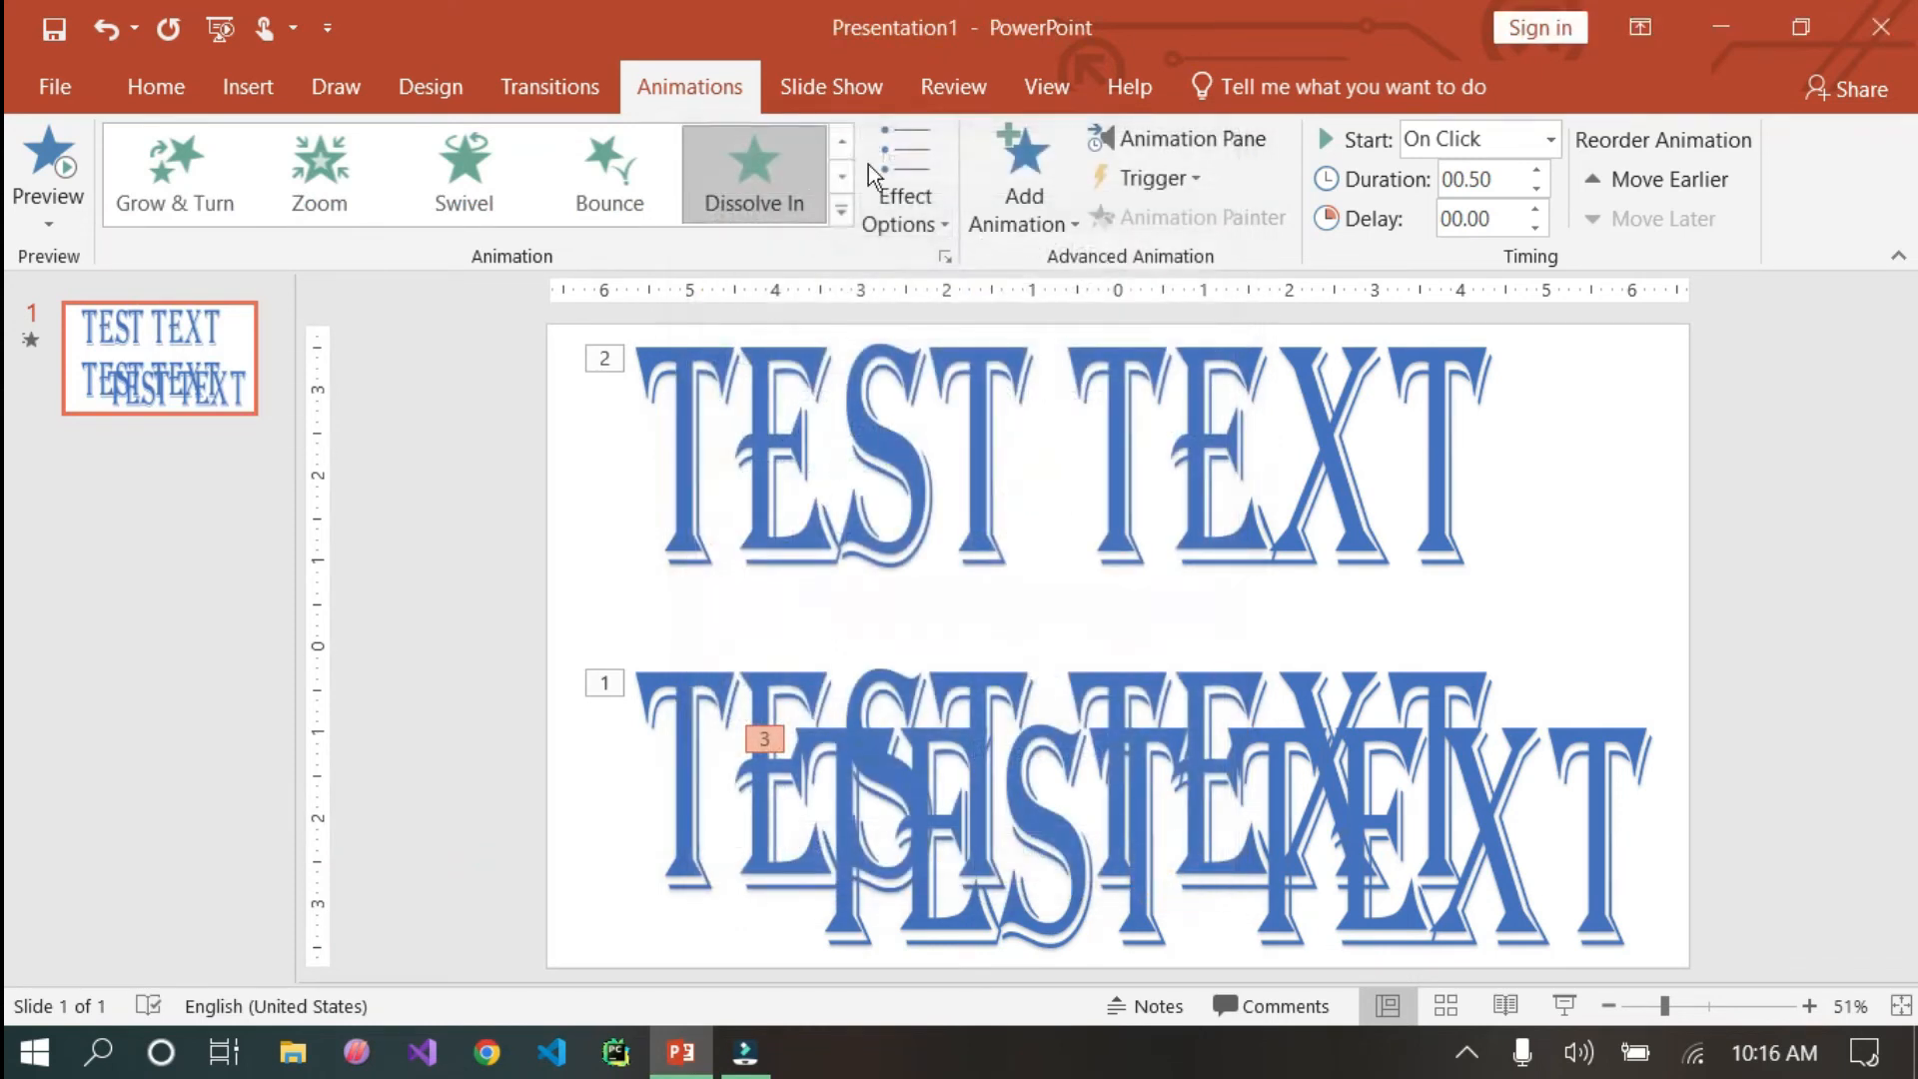
left_click(841, 210)
left_click(334, 896)
scroll(879, 650, "down", 3)
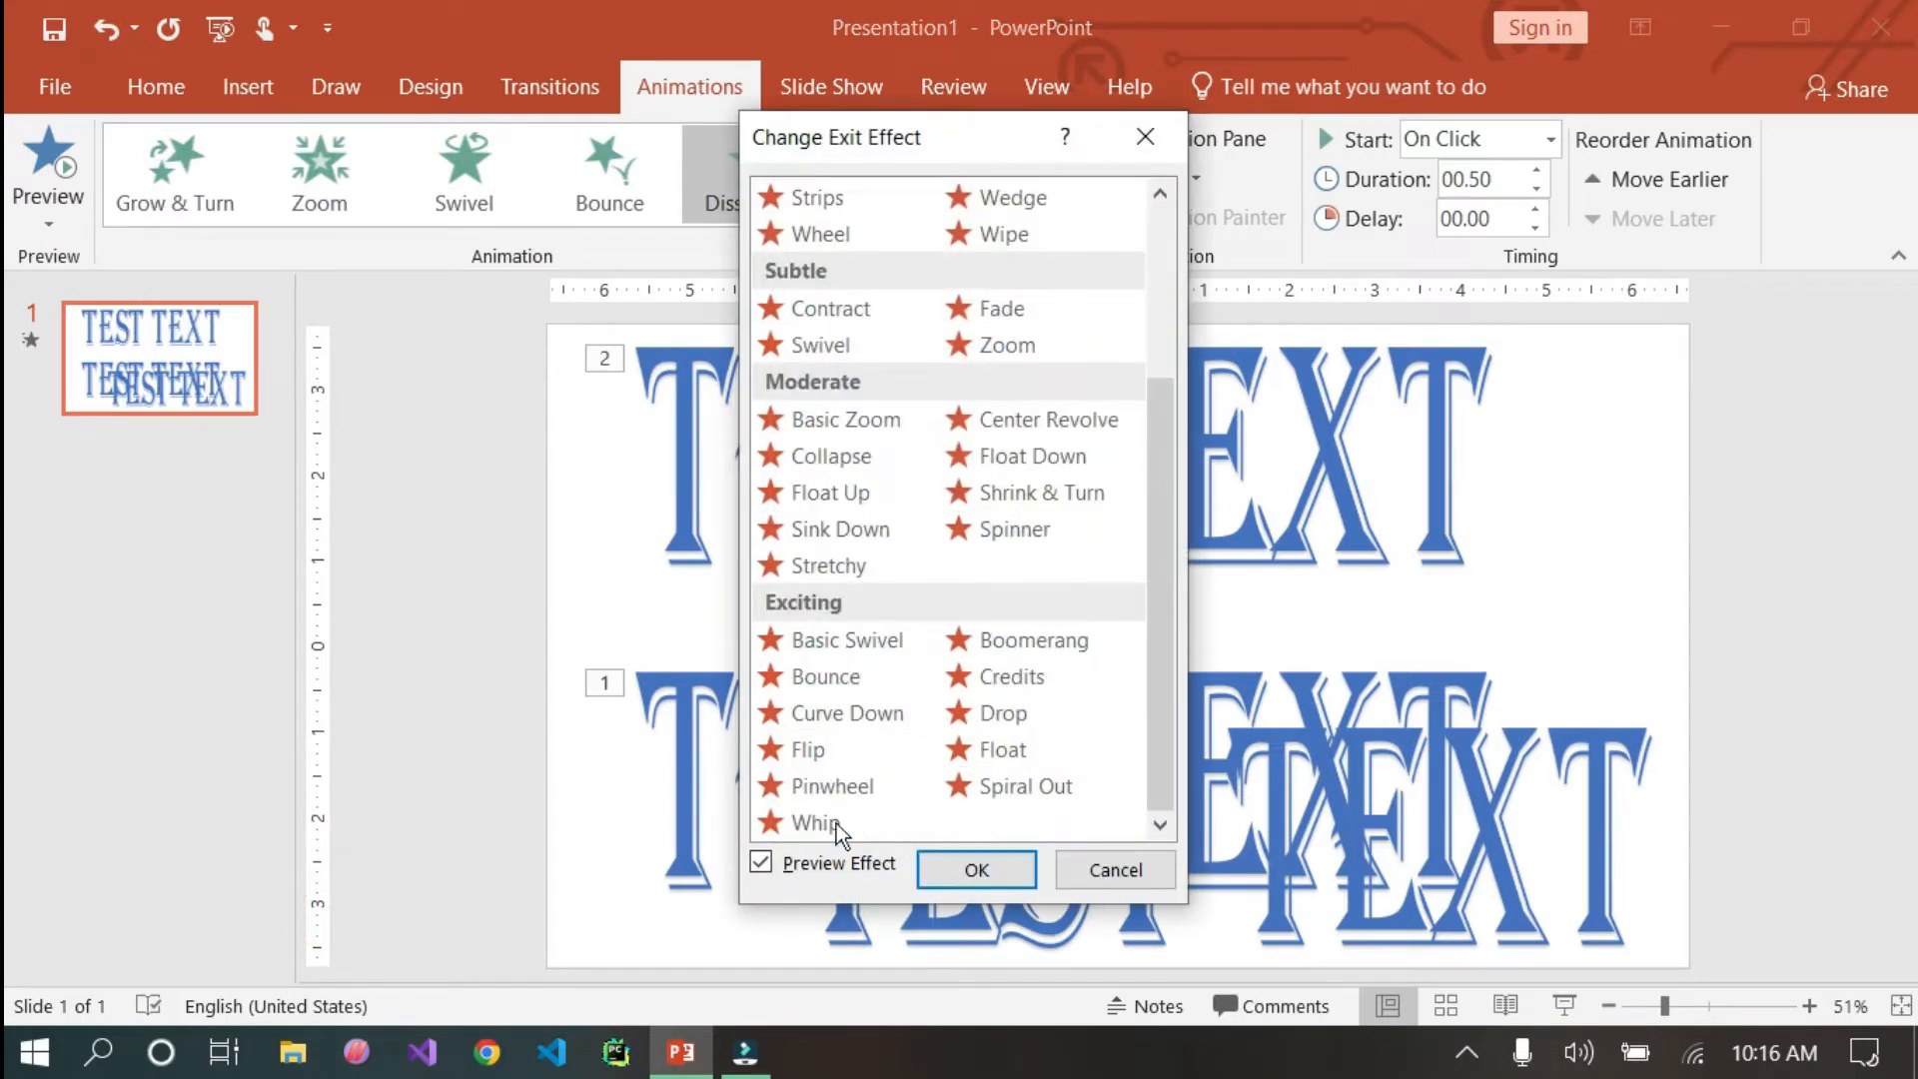
left_click(1140, 881)
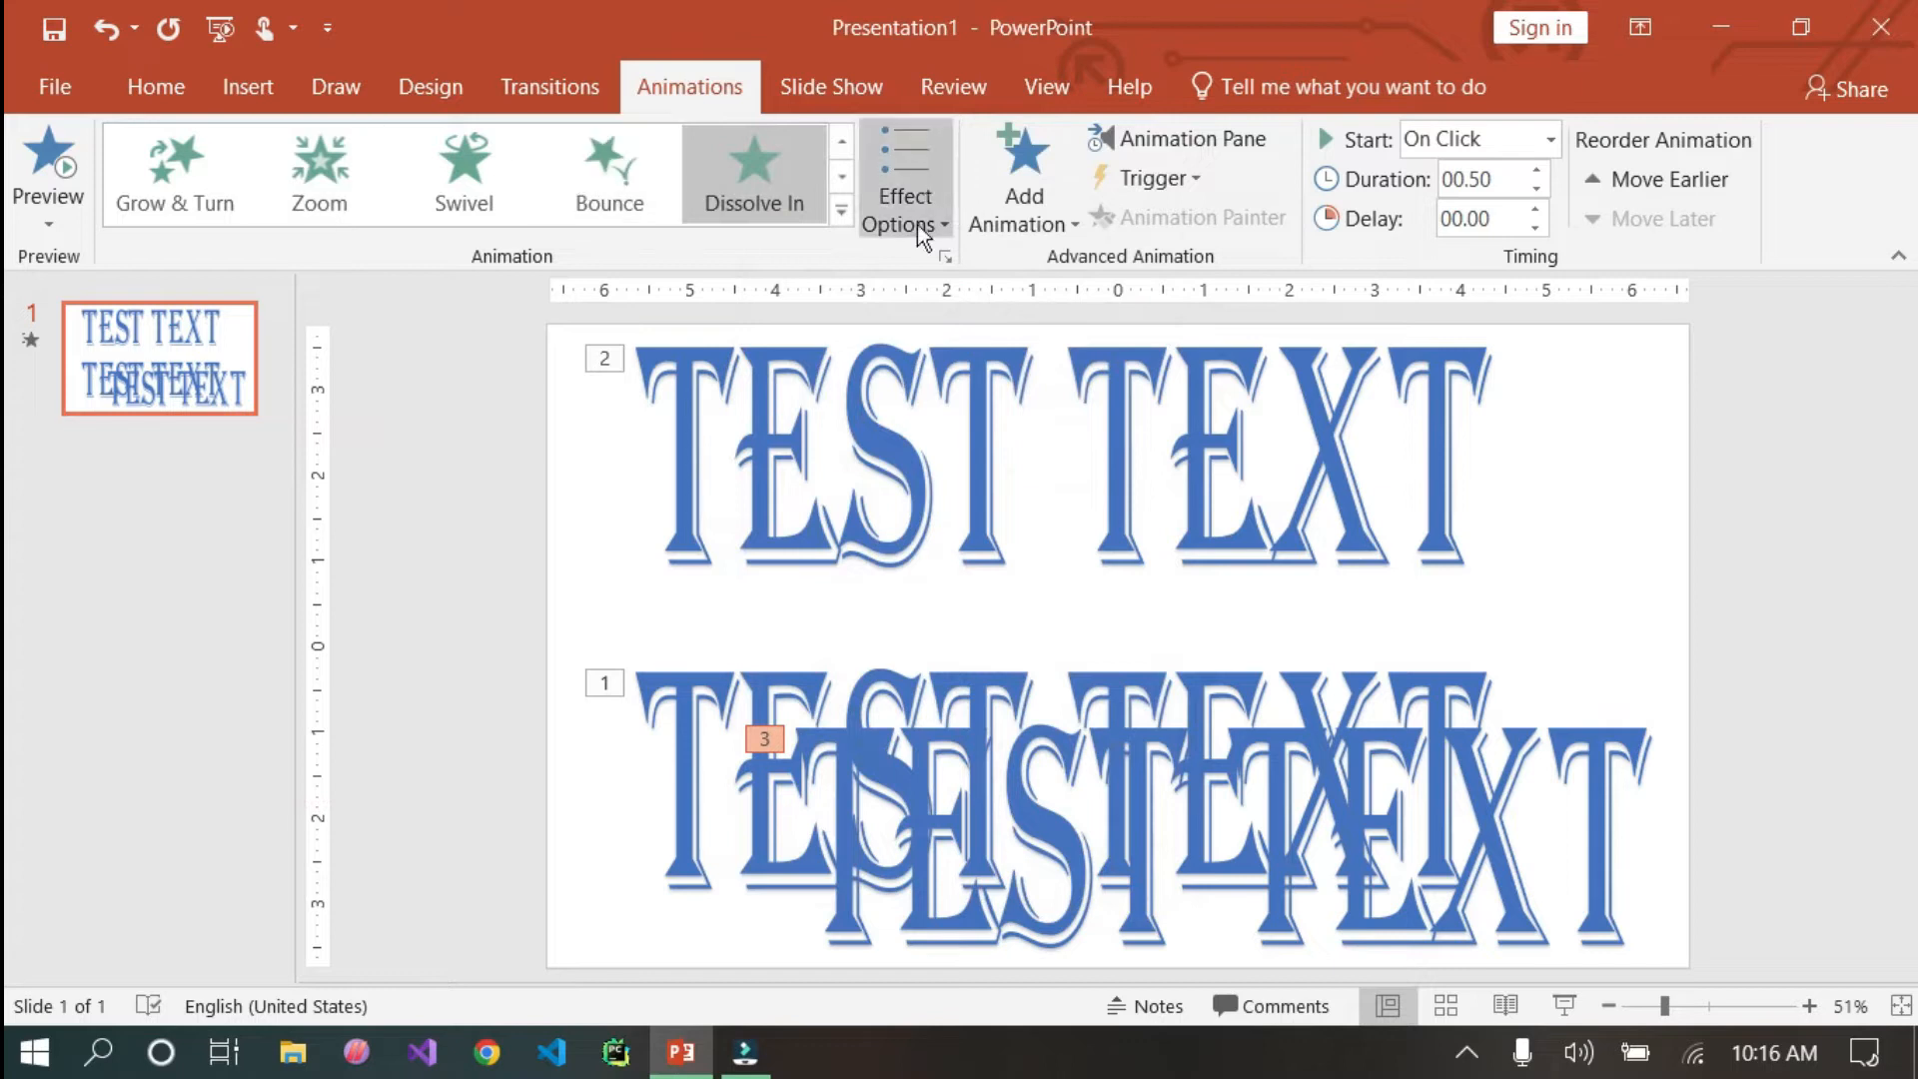
Give the third text the Circle motion path and move that text up directly beneath the first one.
left_click(839, 213)
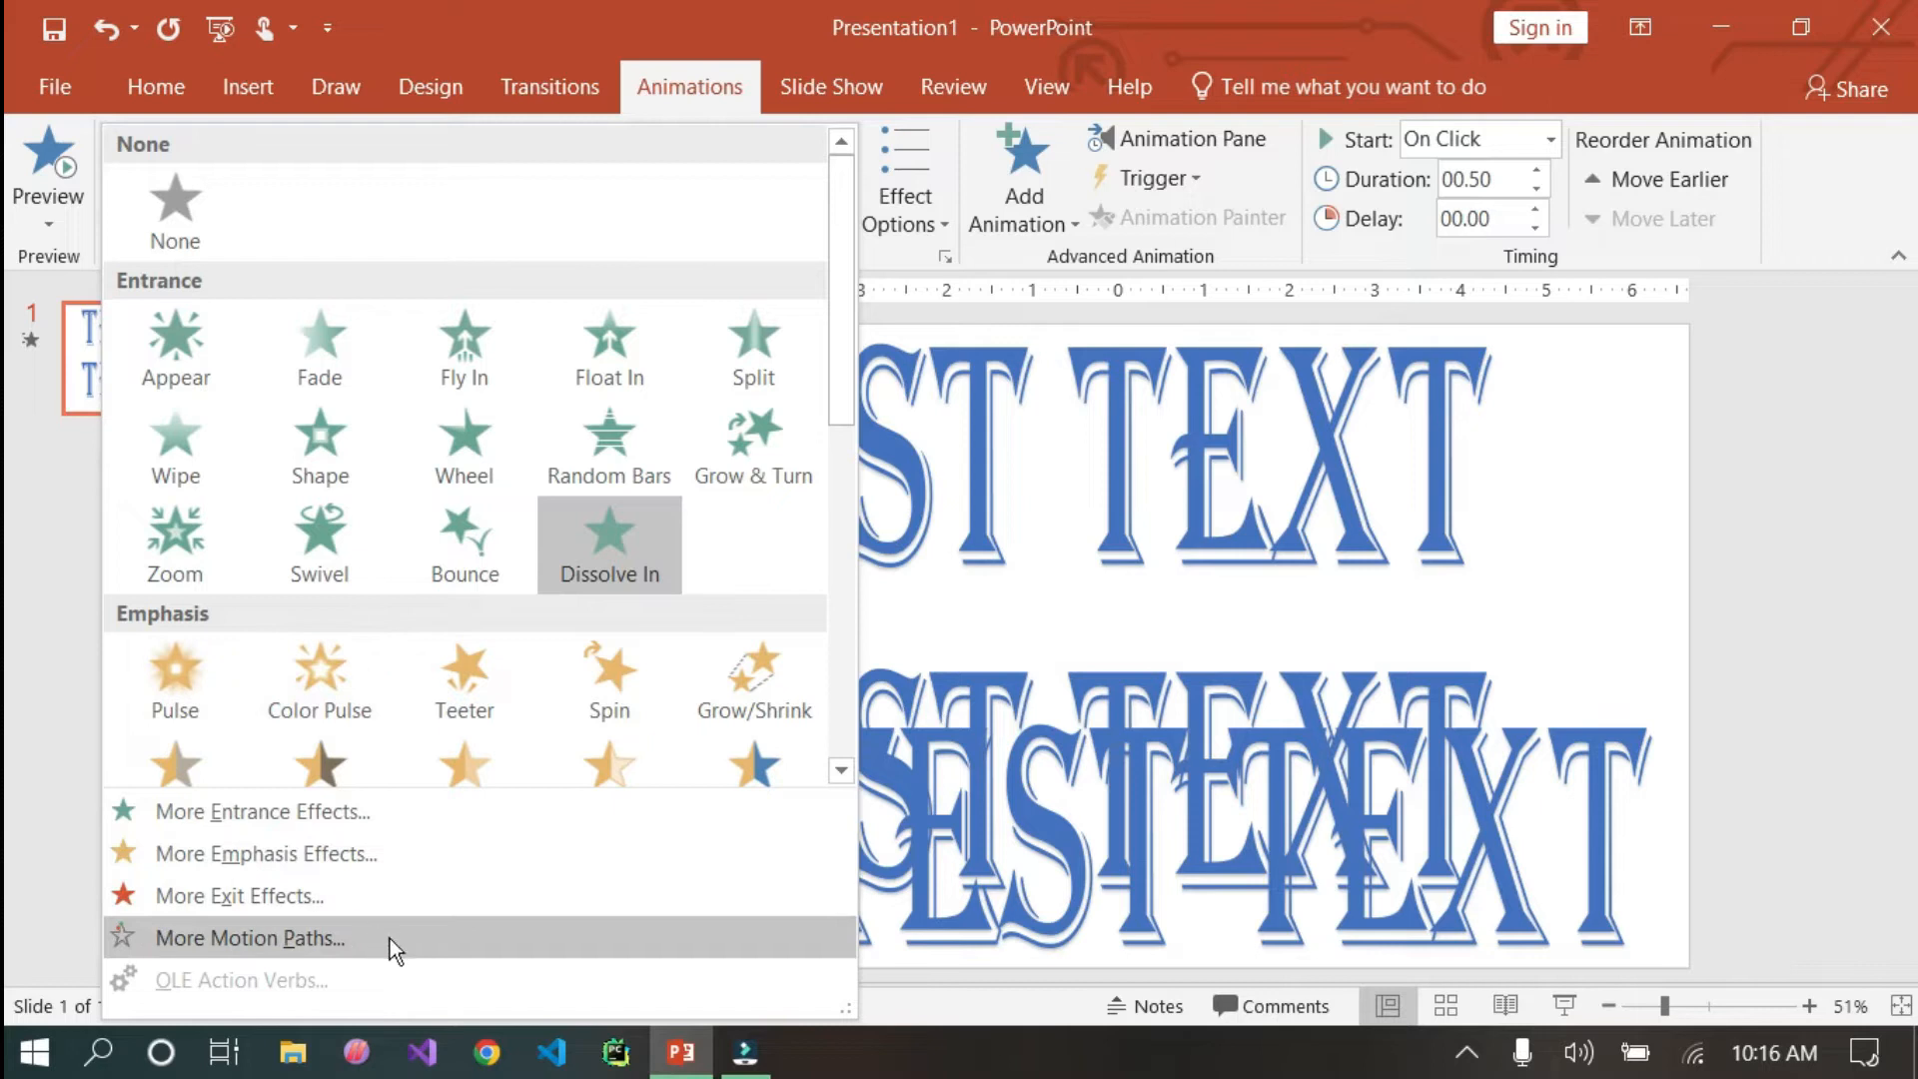
left_click(465, 939)
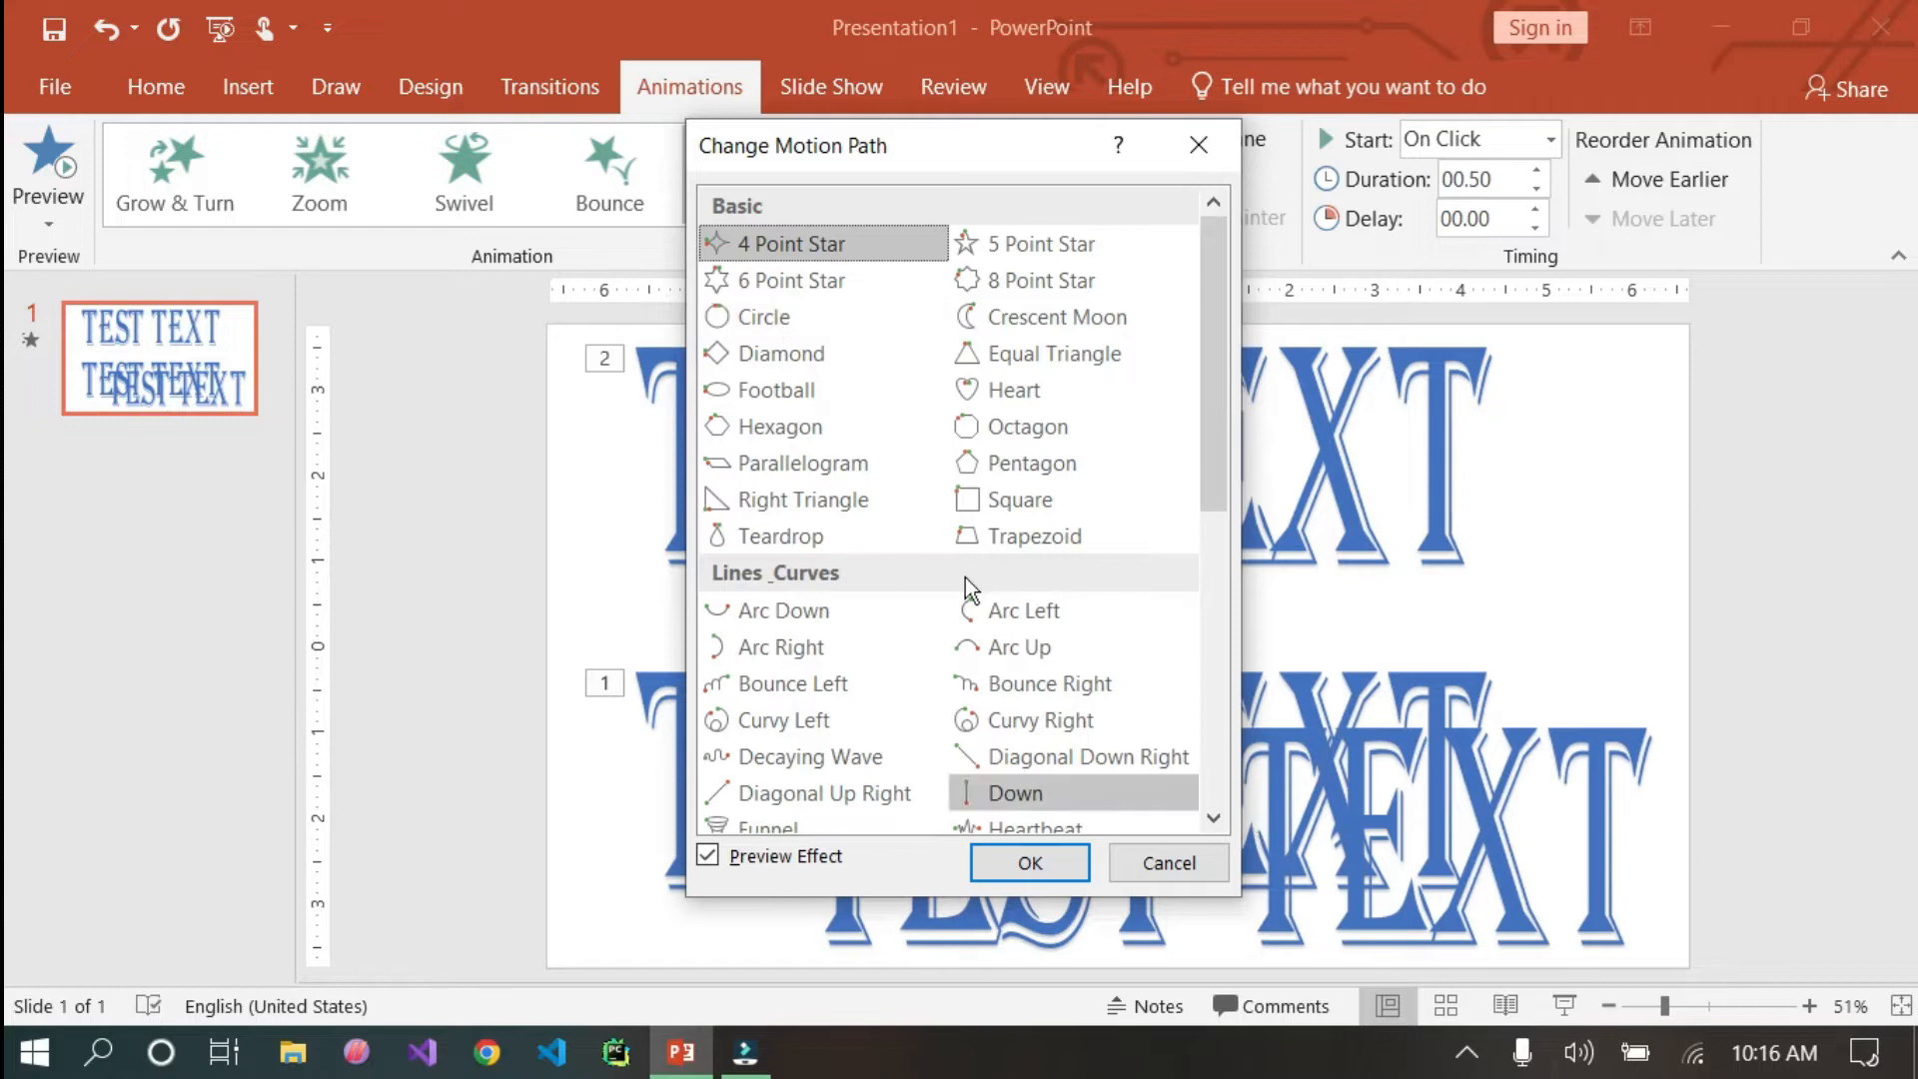
left_click(785, 318)
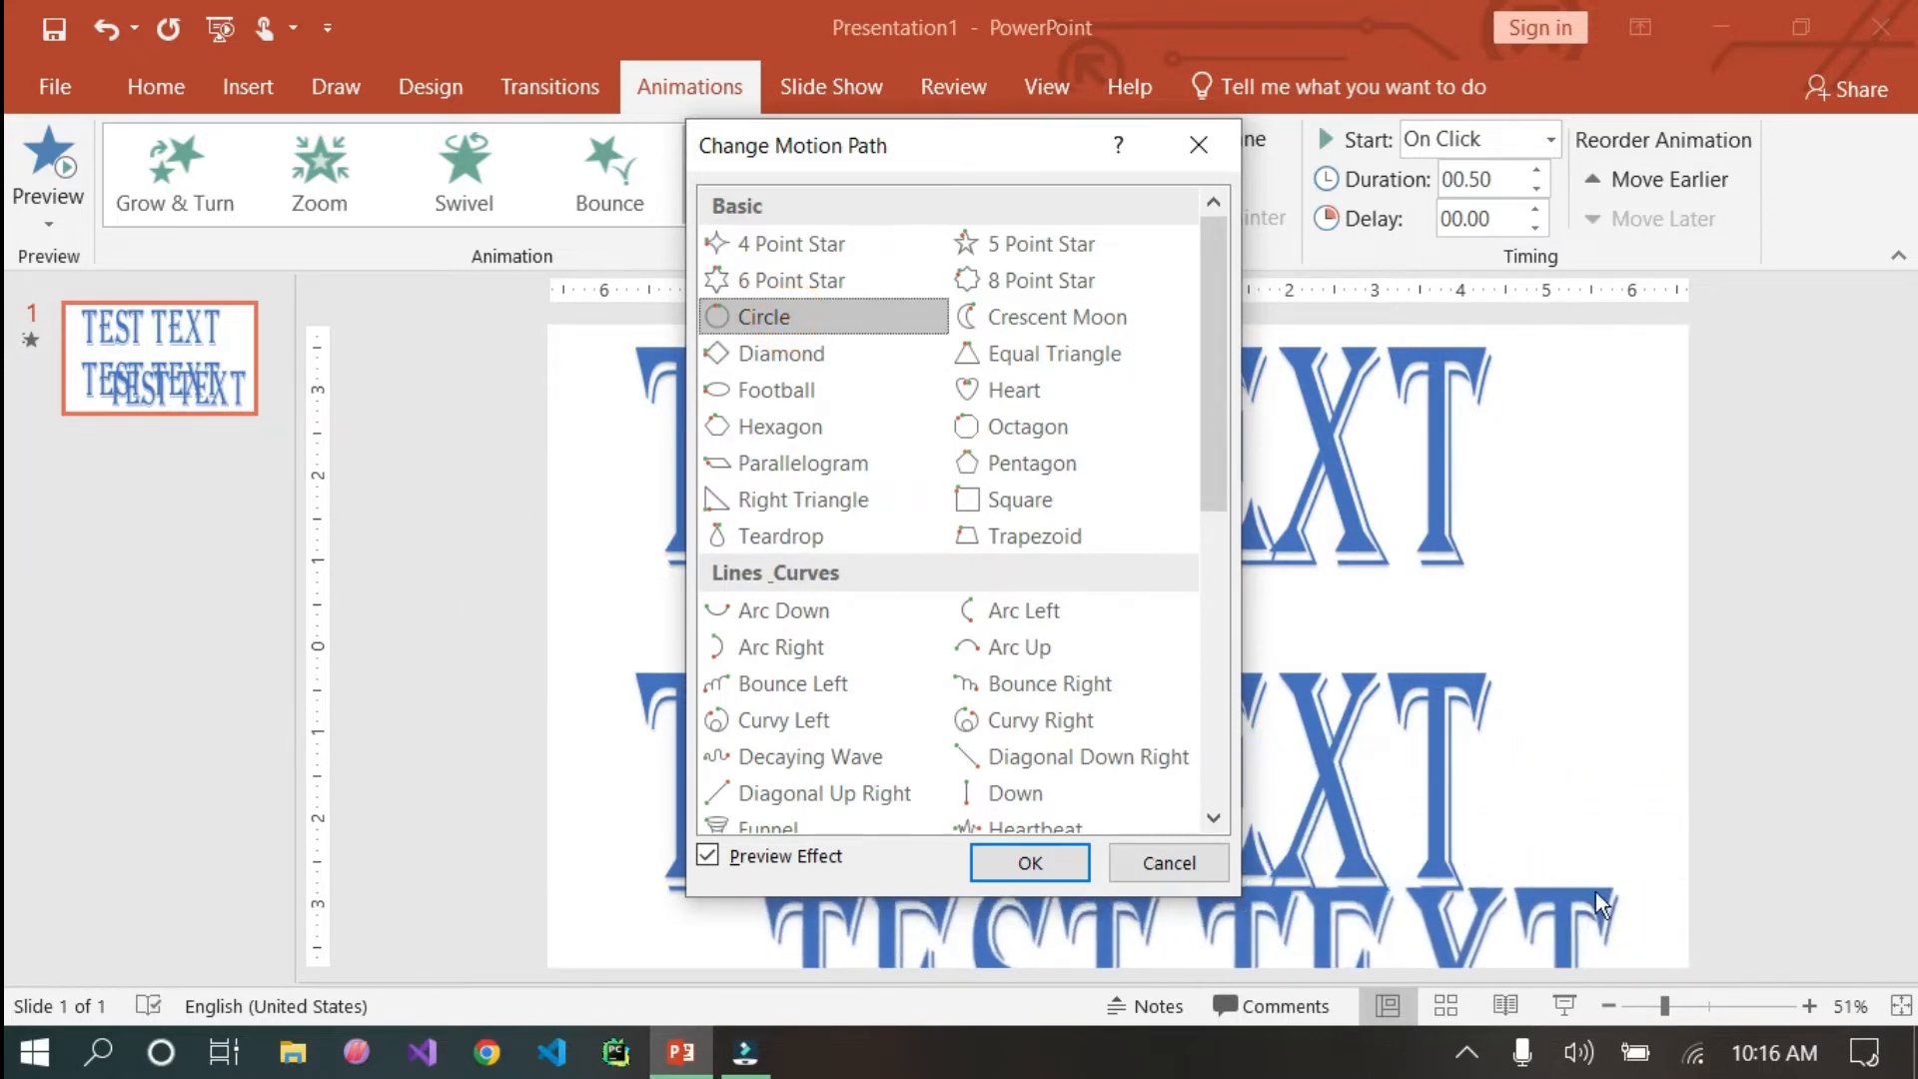
left_click(1009, 862)
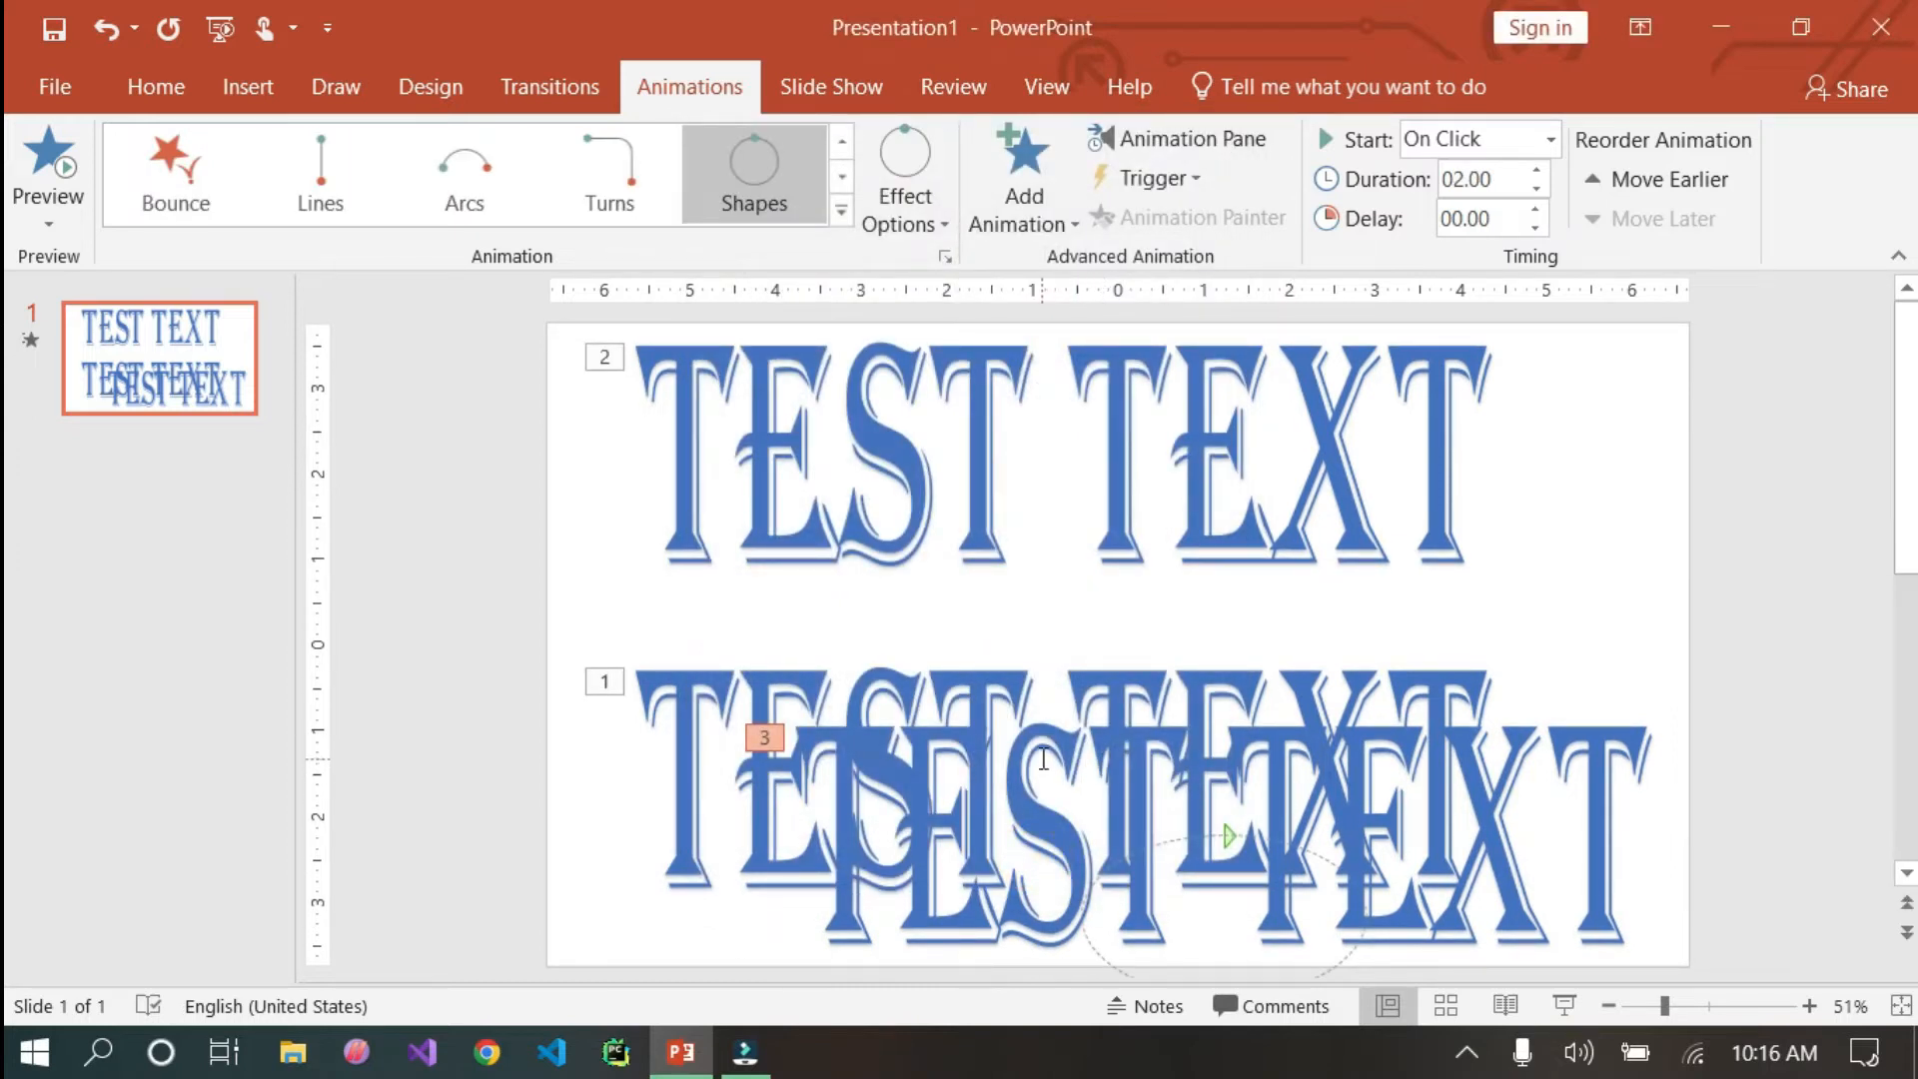
left_click(966, 722)
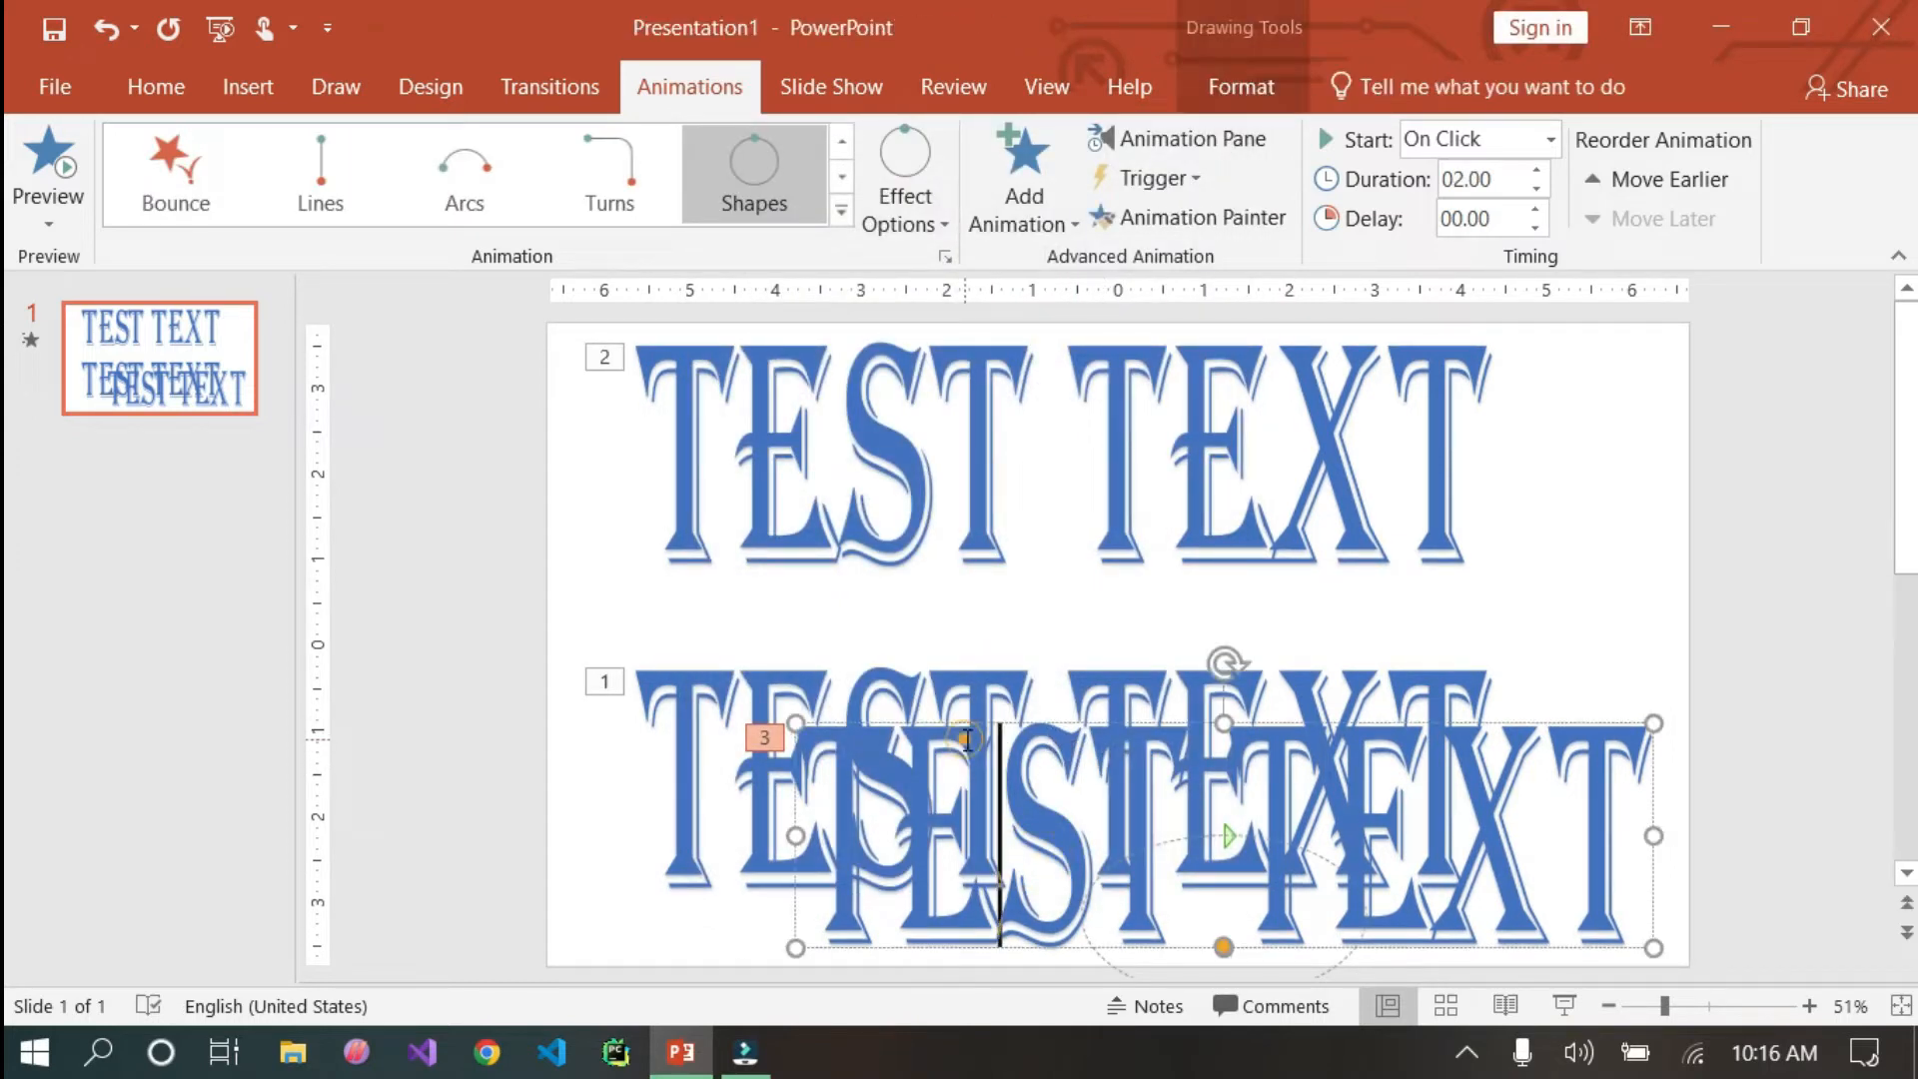
left_click_drag(967, 722, 806, 562)
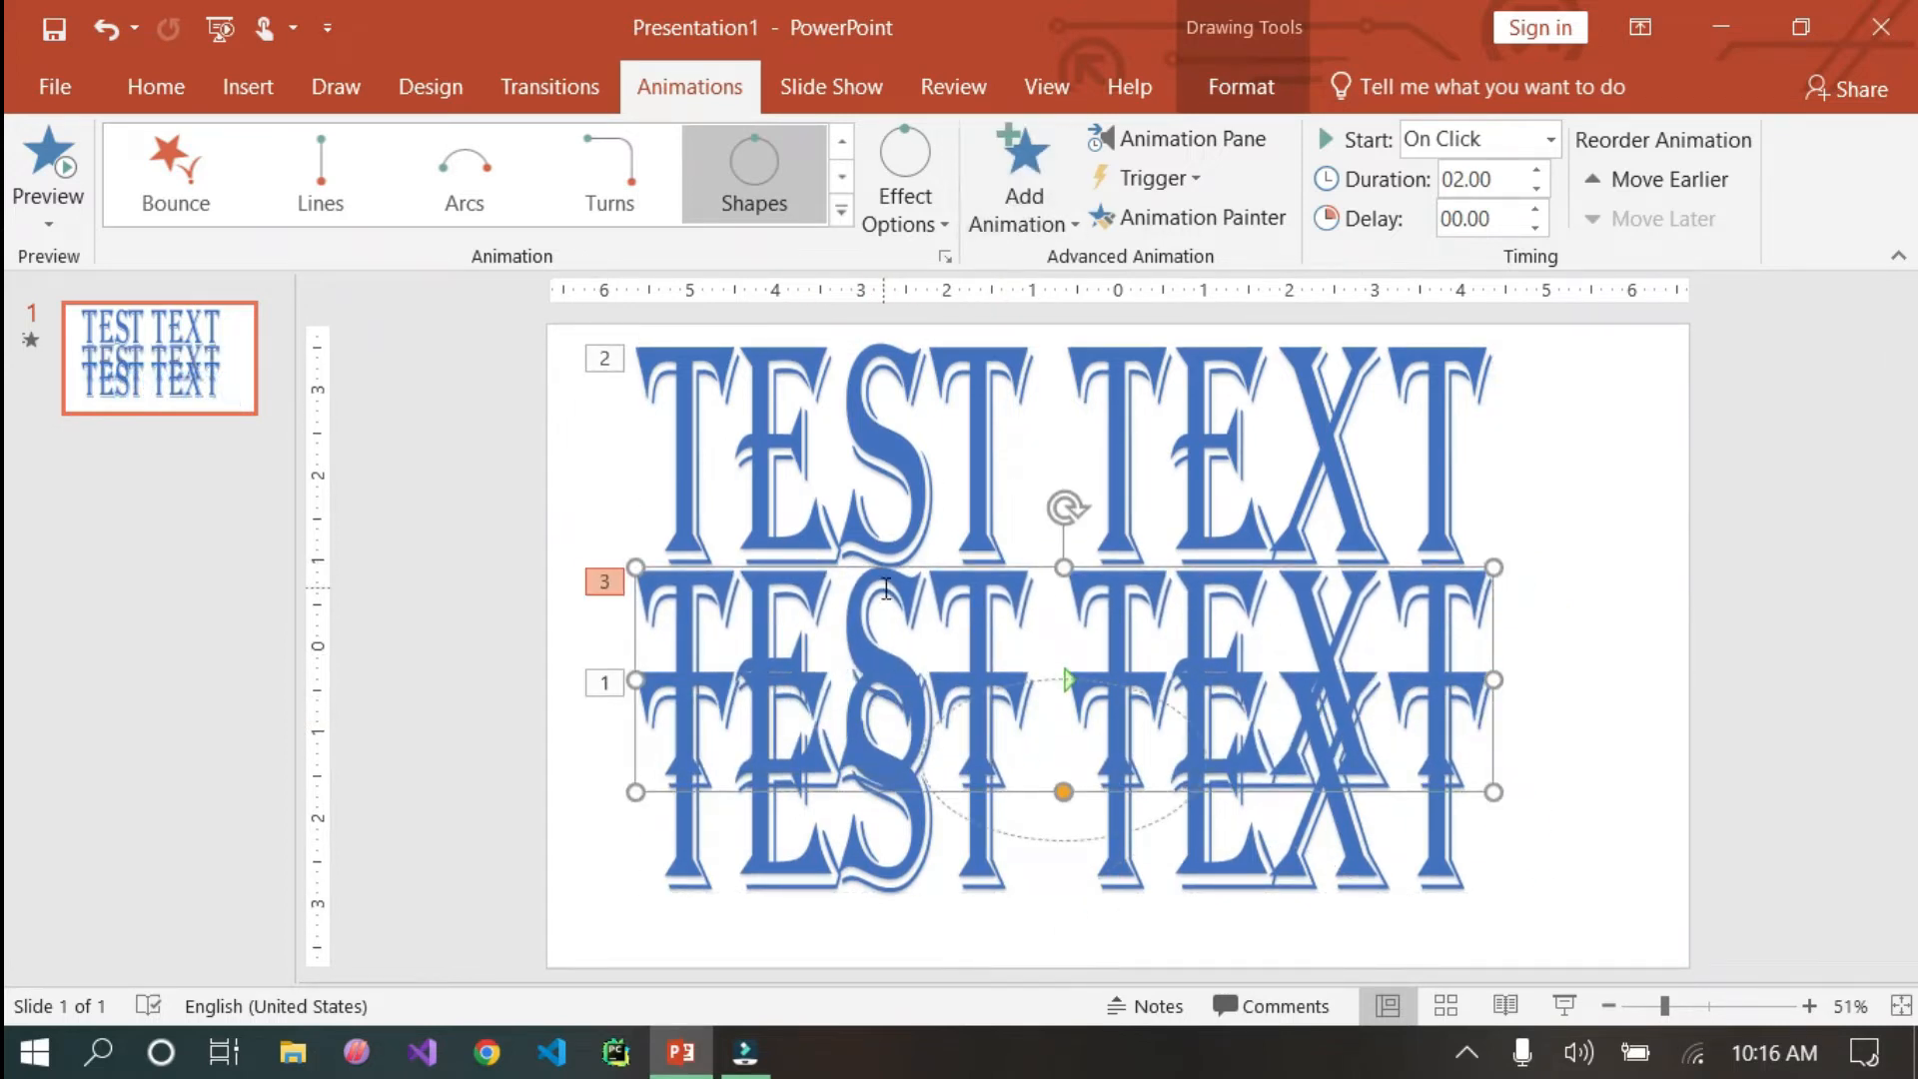
Play the slide show through all three text animations and return to the slide.
left_click(1566, 1005)
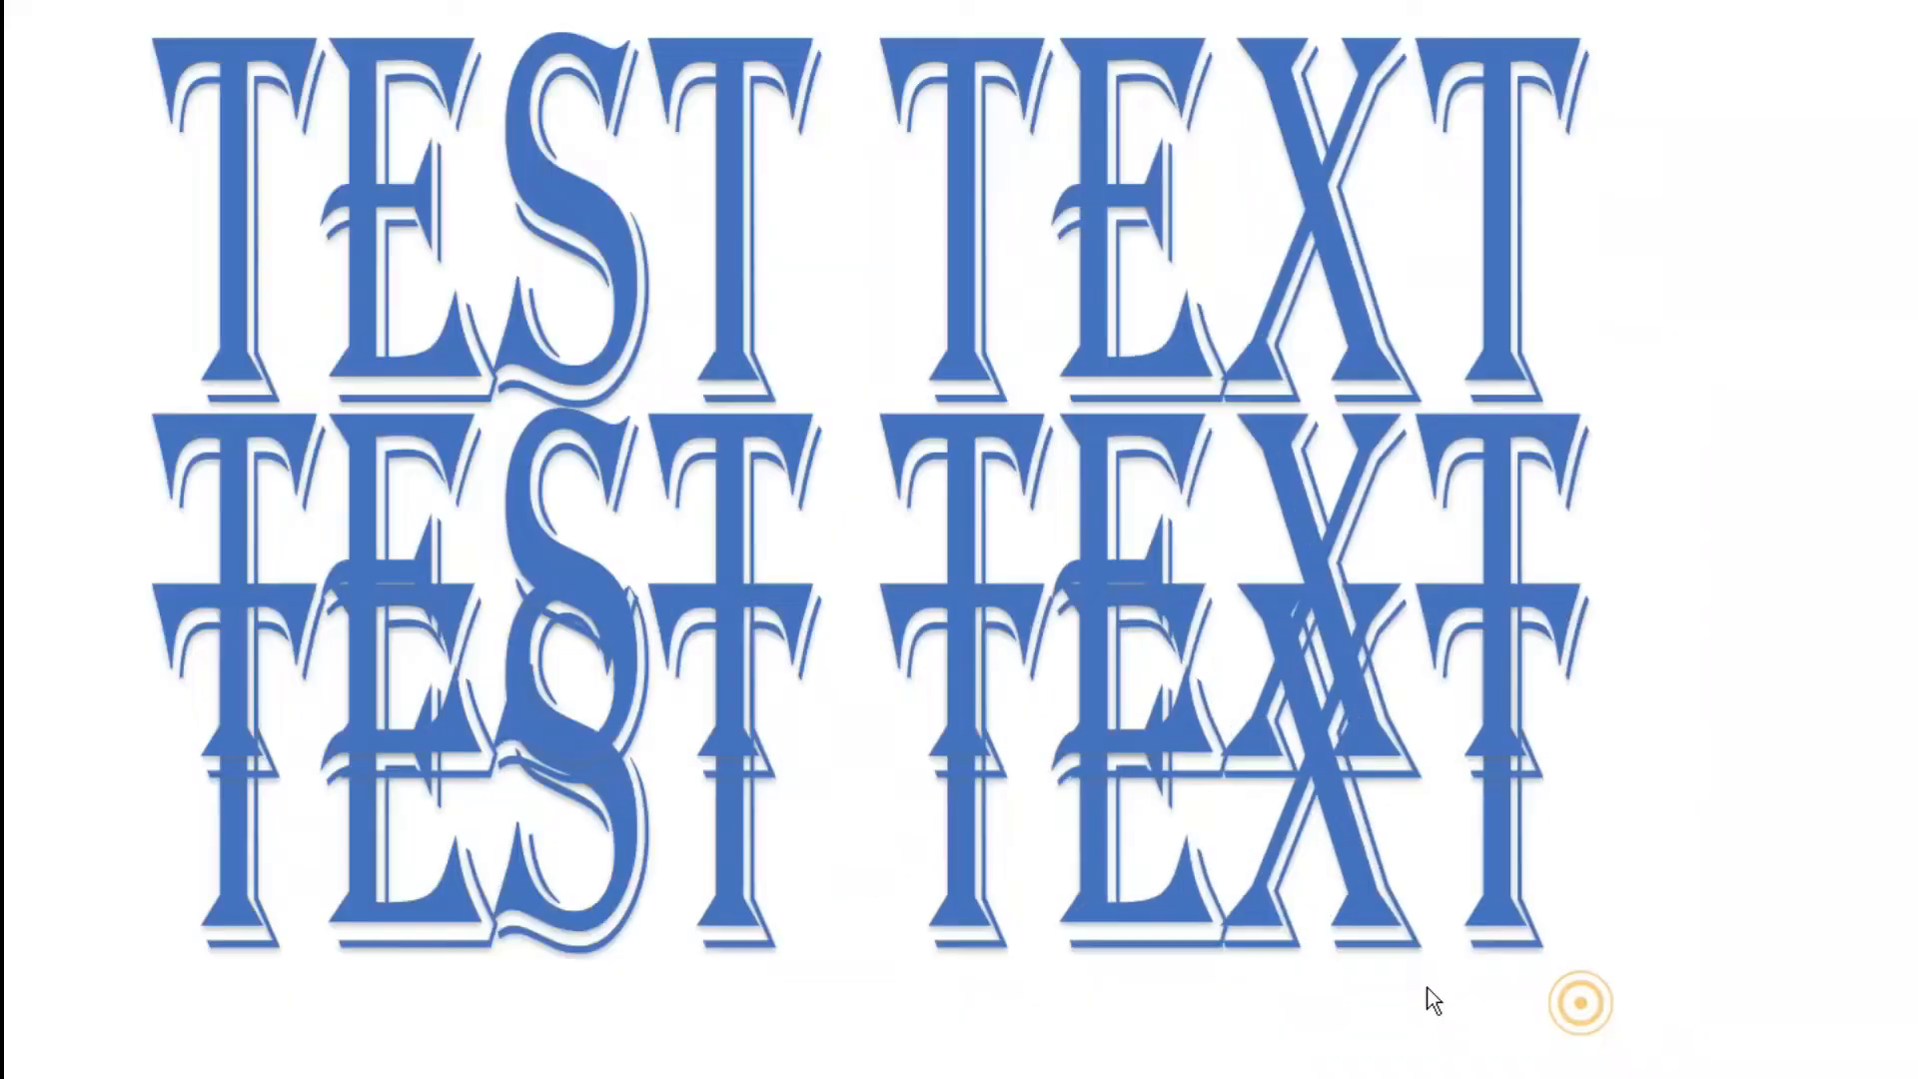
left_click(1788, 841)
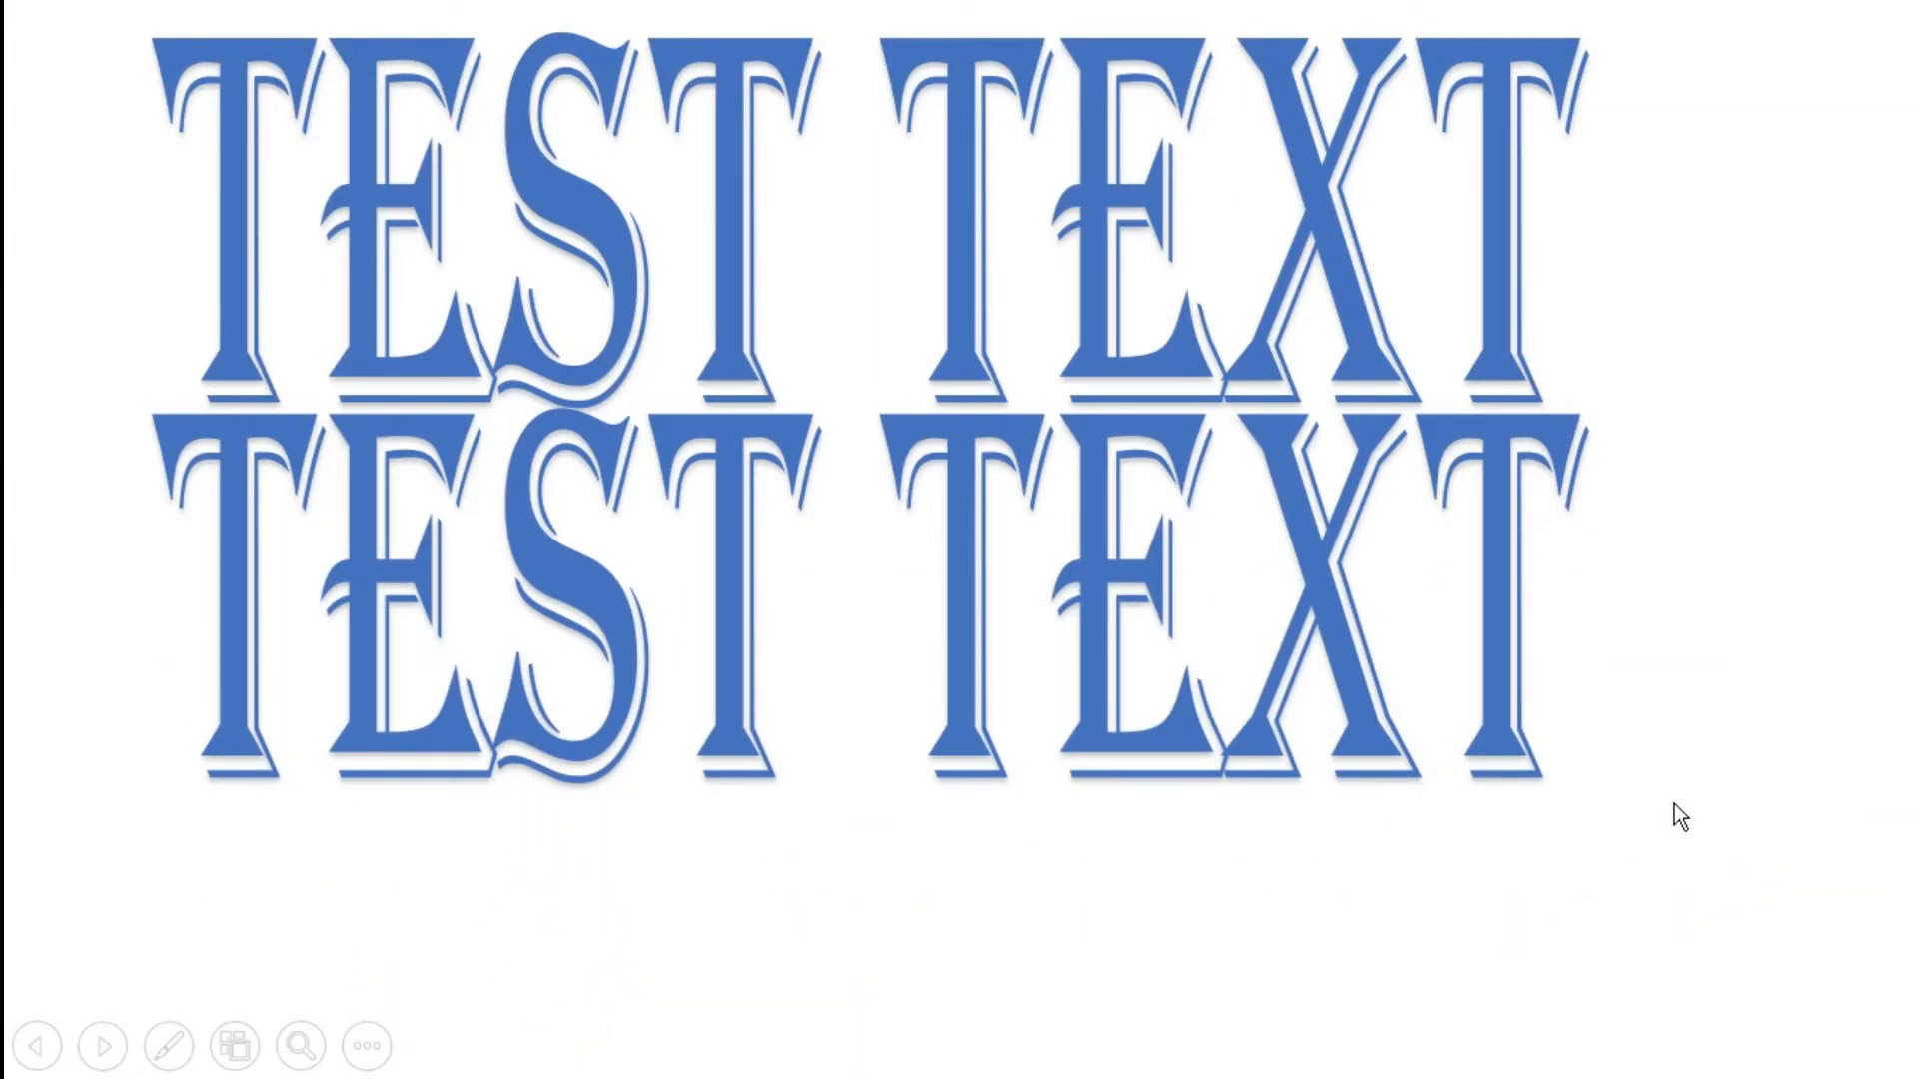
left_click(1675, 799)
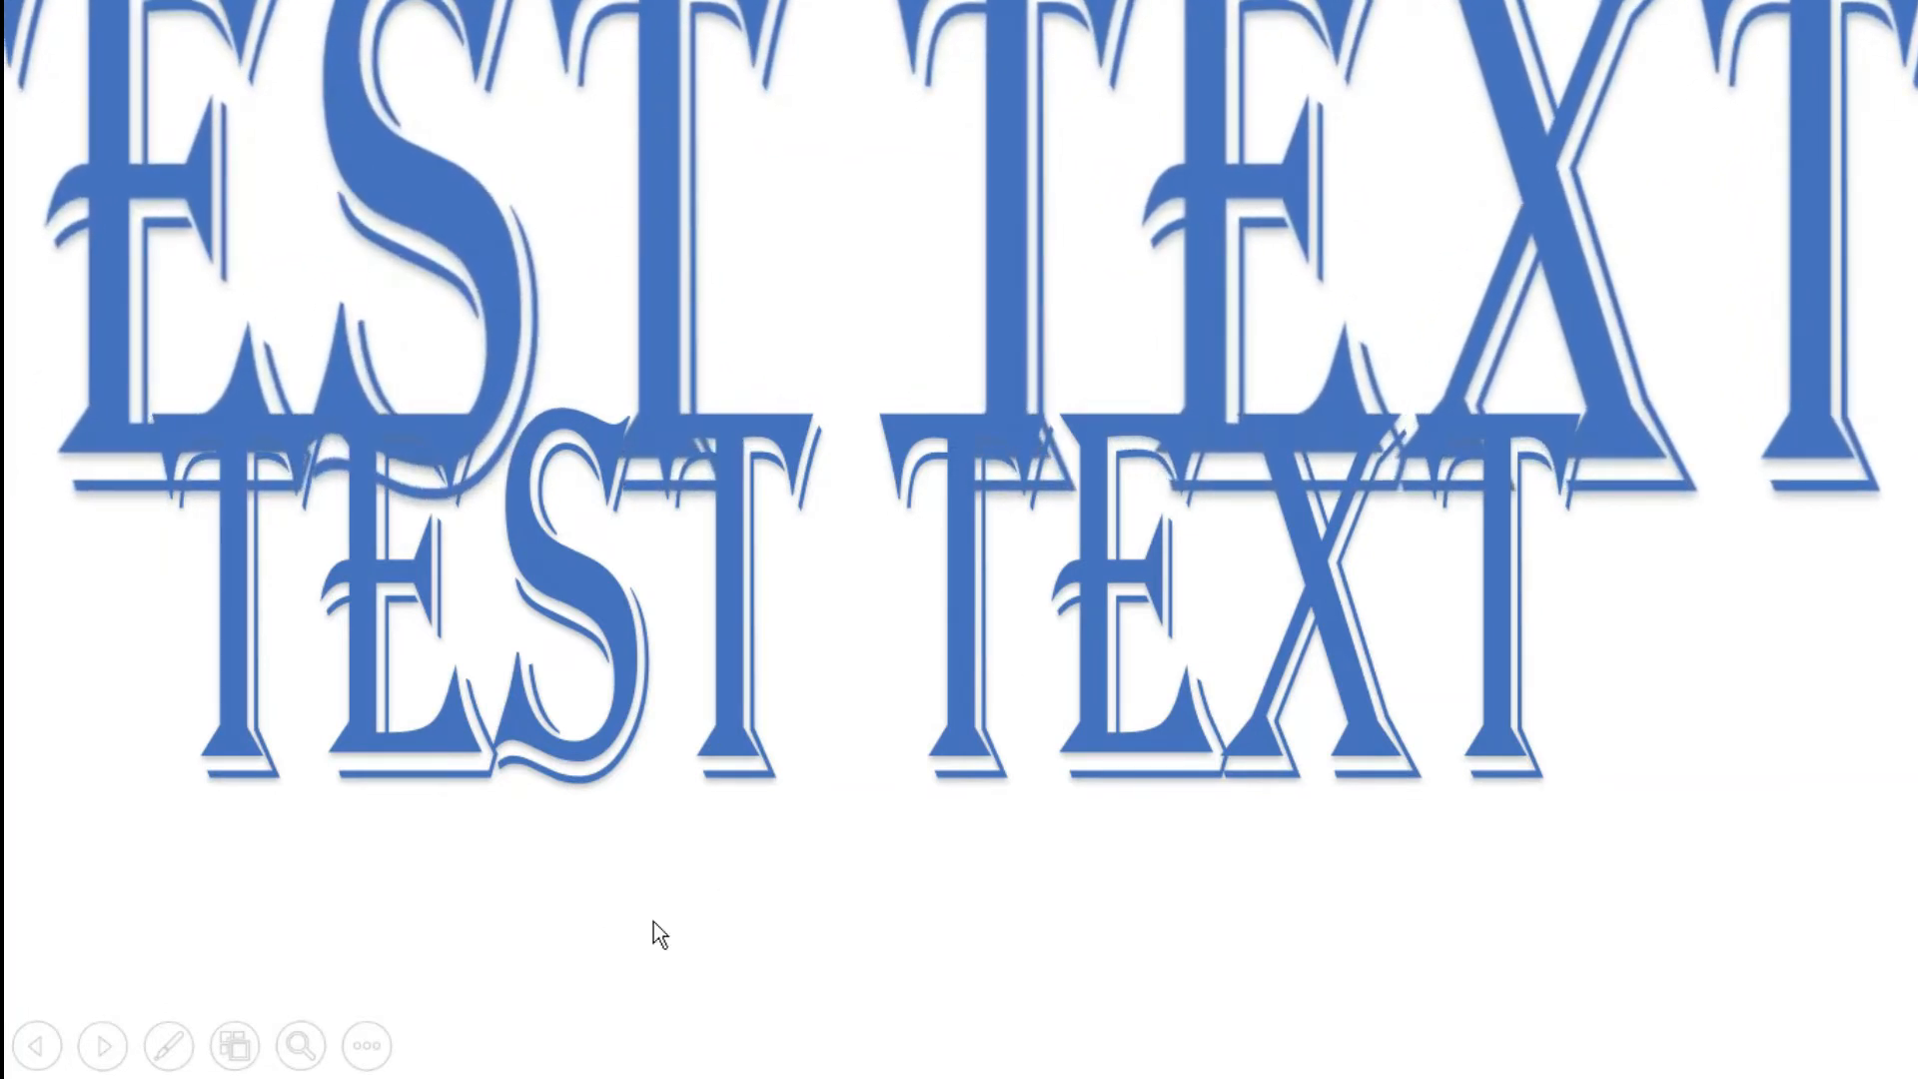
left_click(844, 845)
left_click(801, 779)
left_click(908, 626)
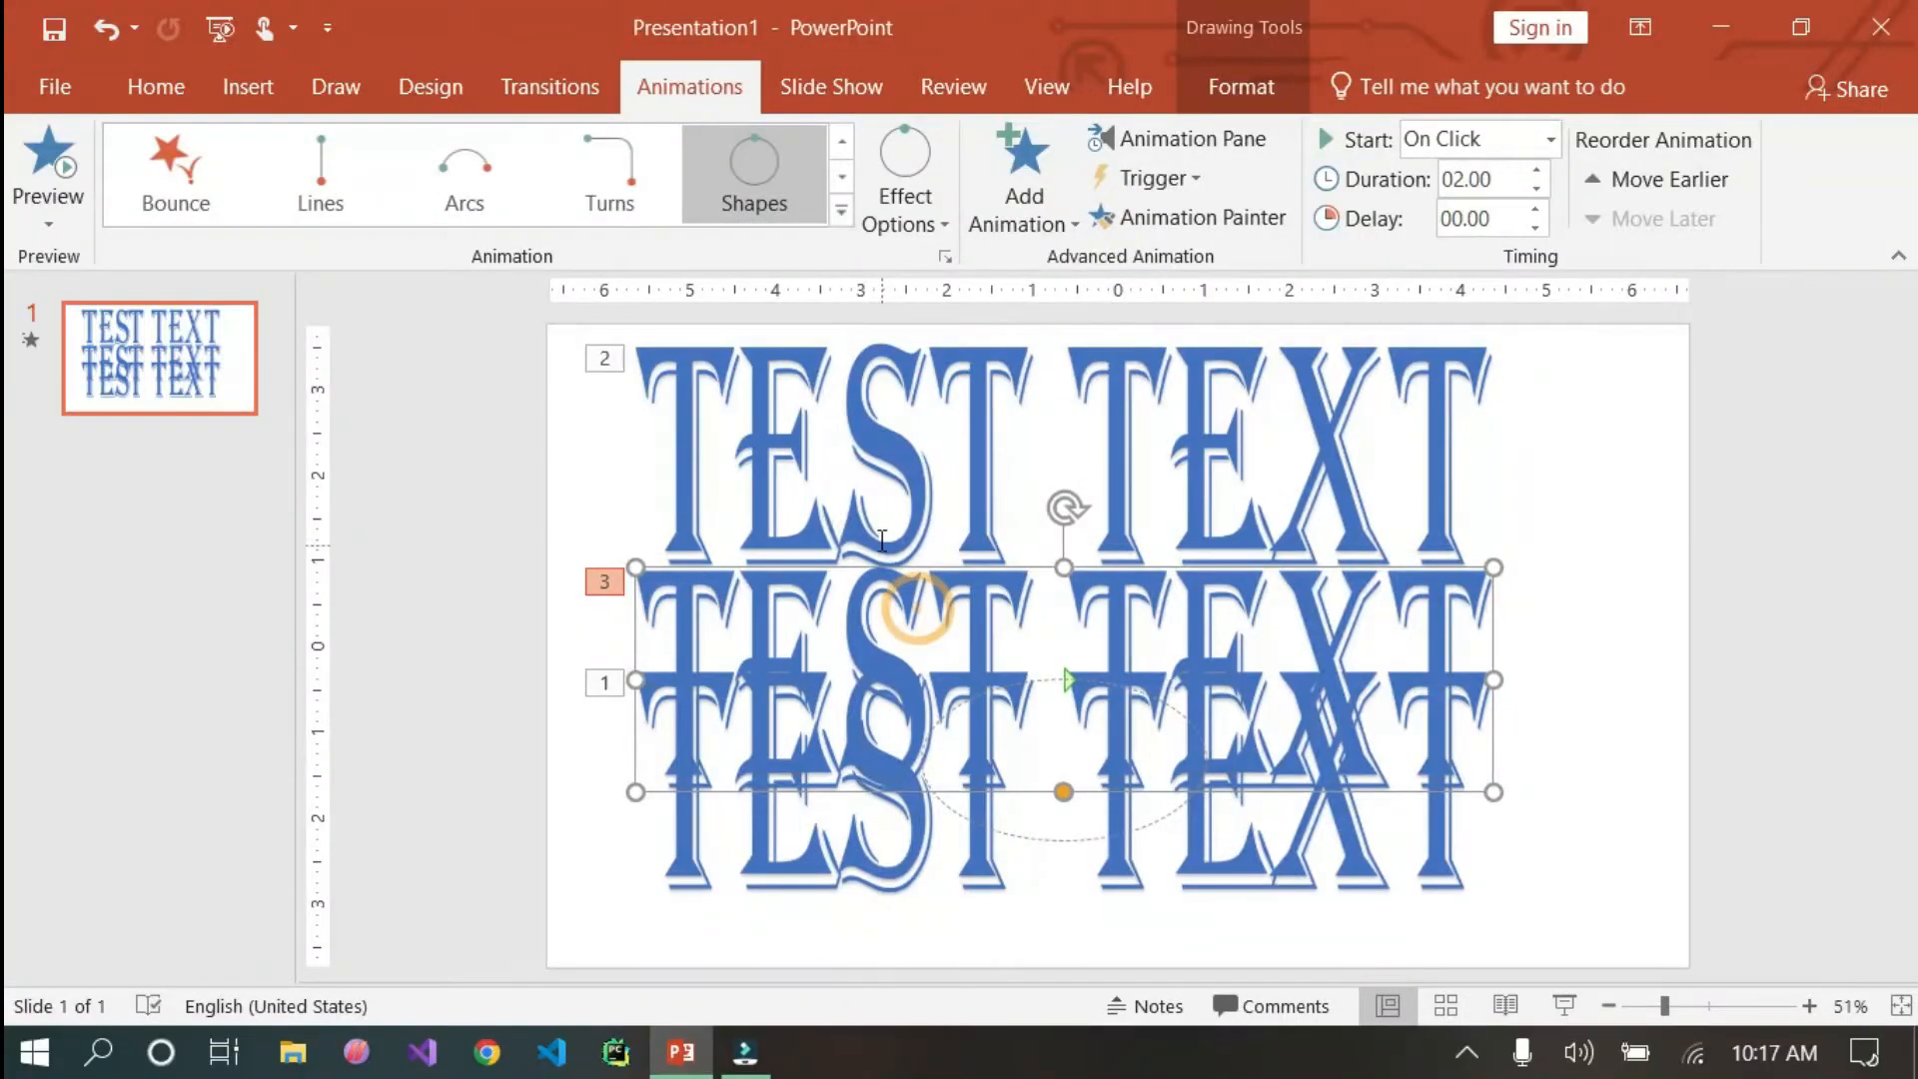
Preview the Loop de Loop and Pointy Star motion paths on the middle text and apply the Plus motion path instead.
left_click(841, 210)
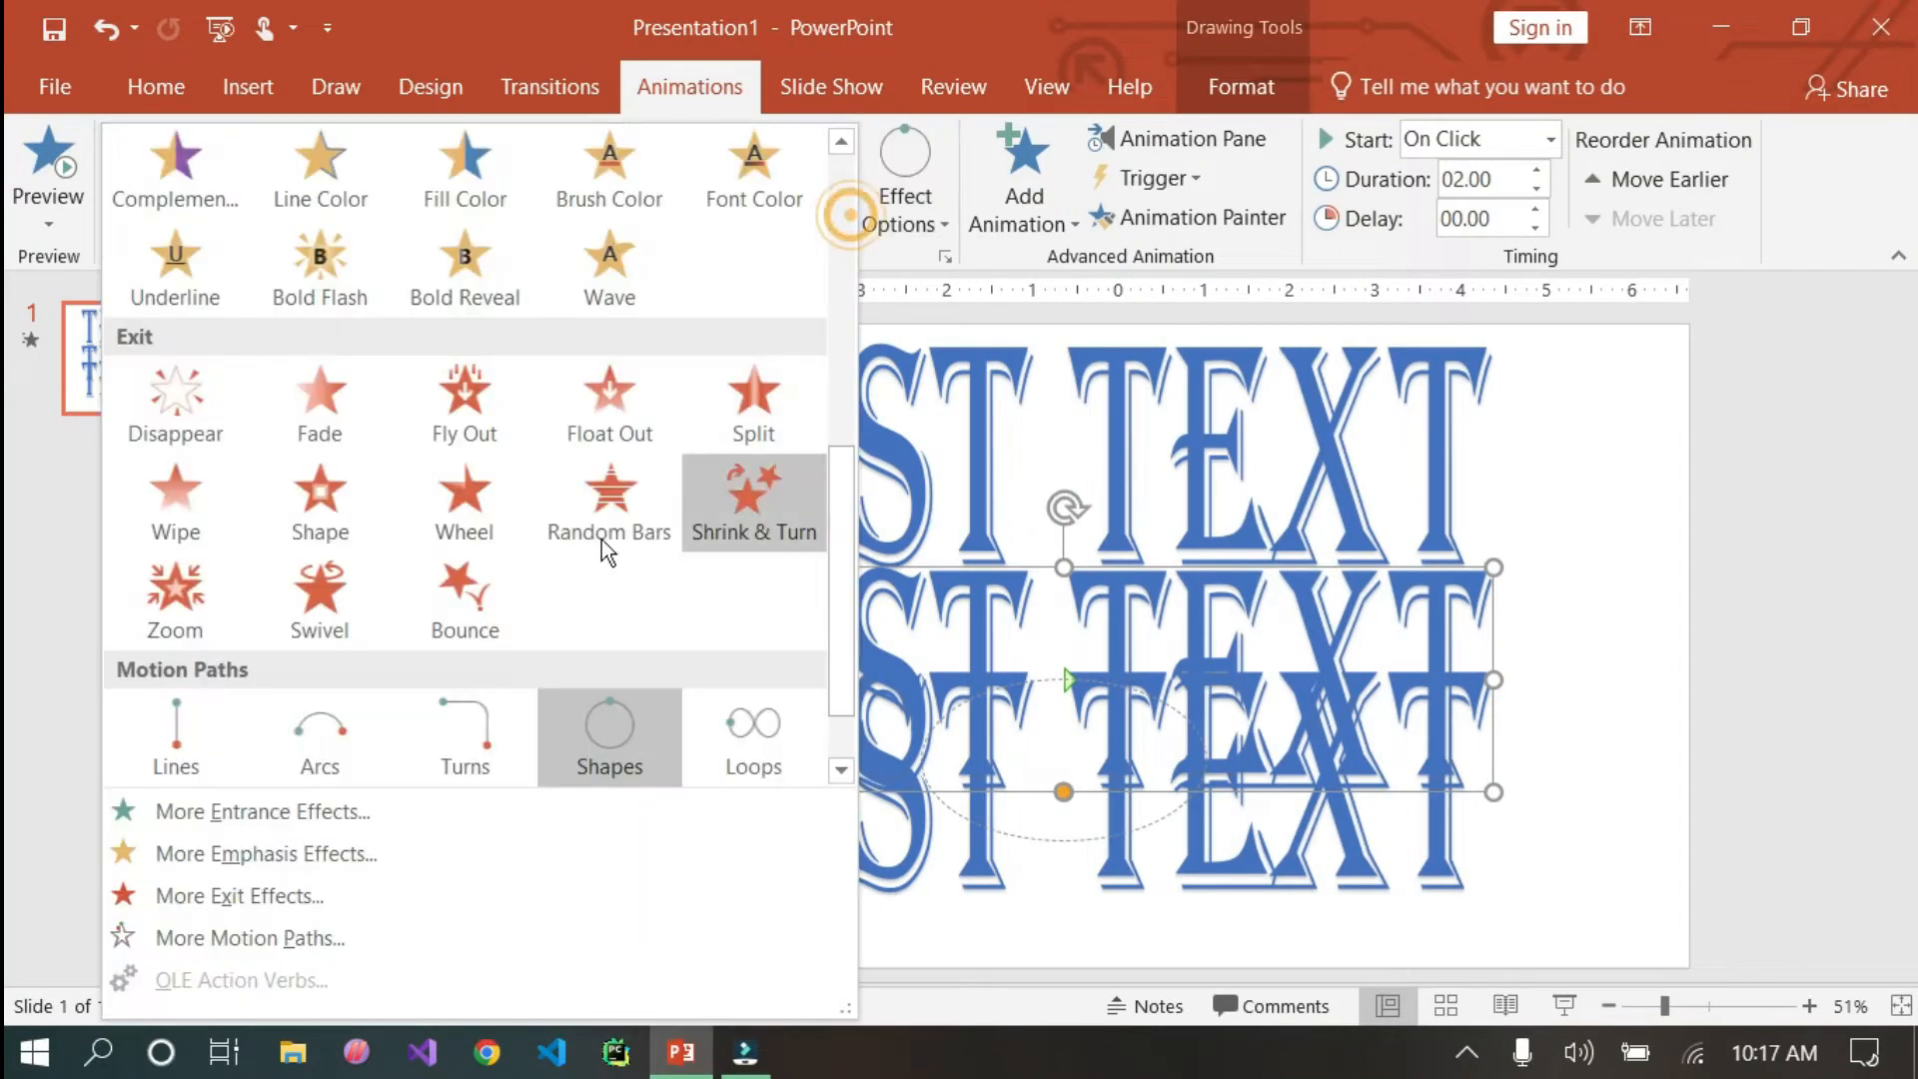
scroll(310, 687, "down", 1)
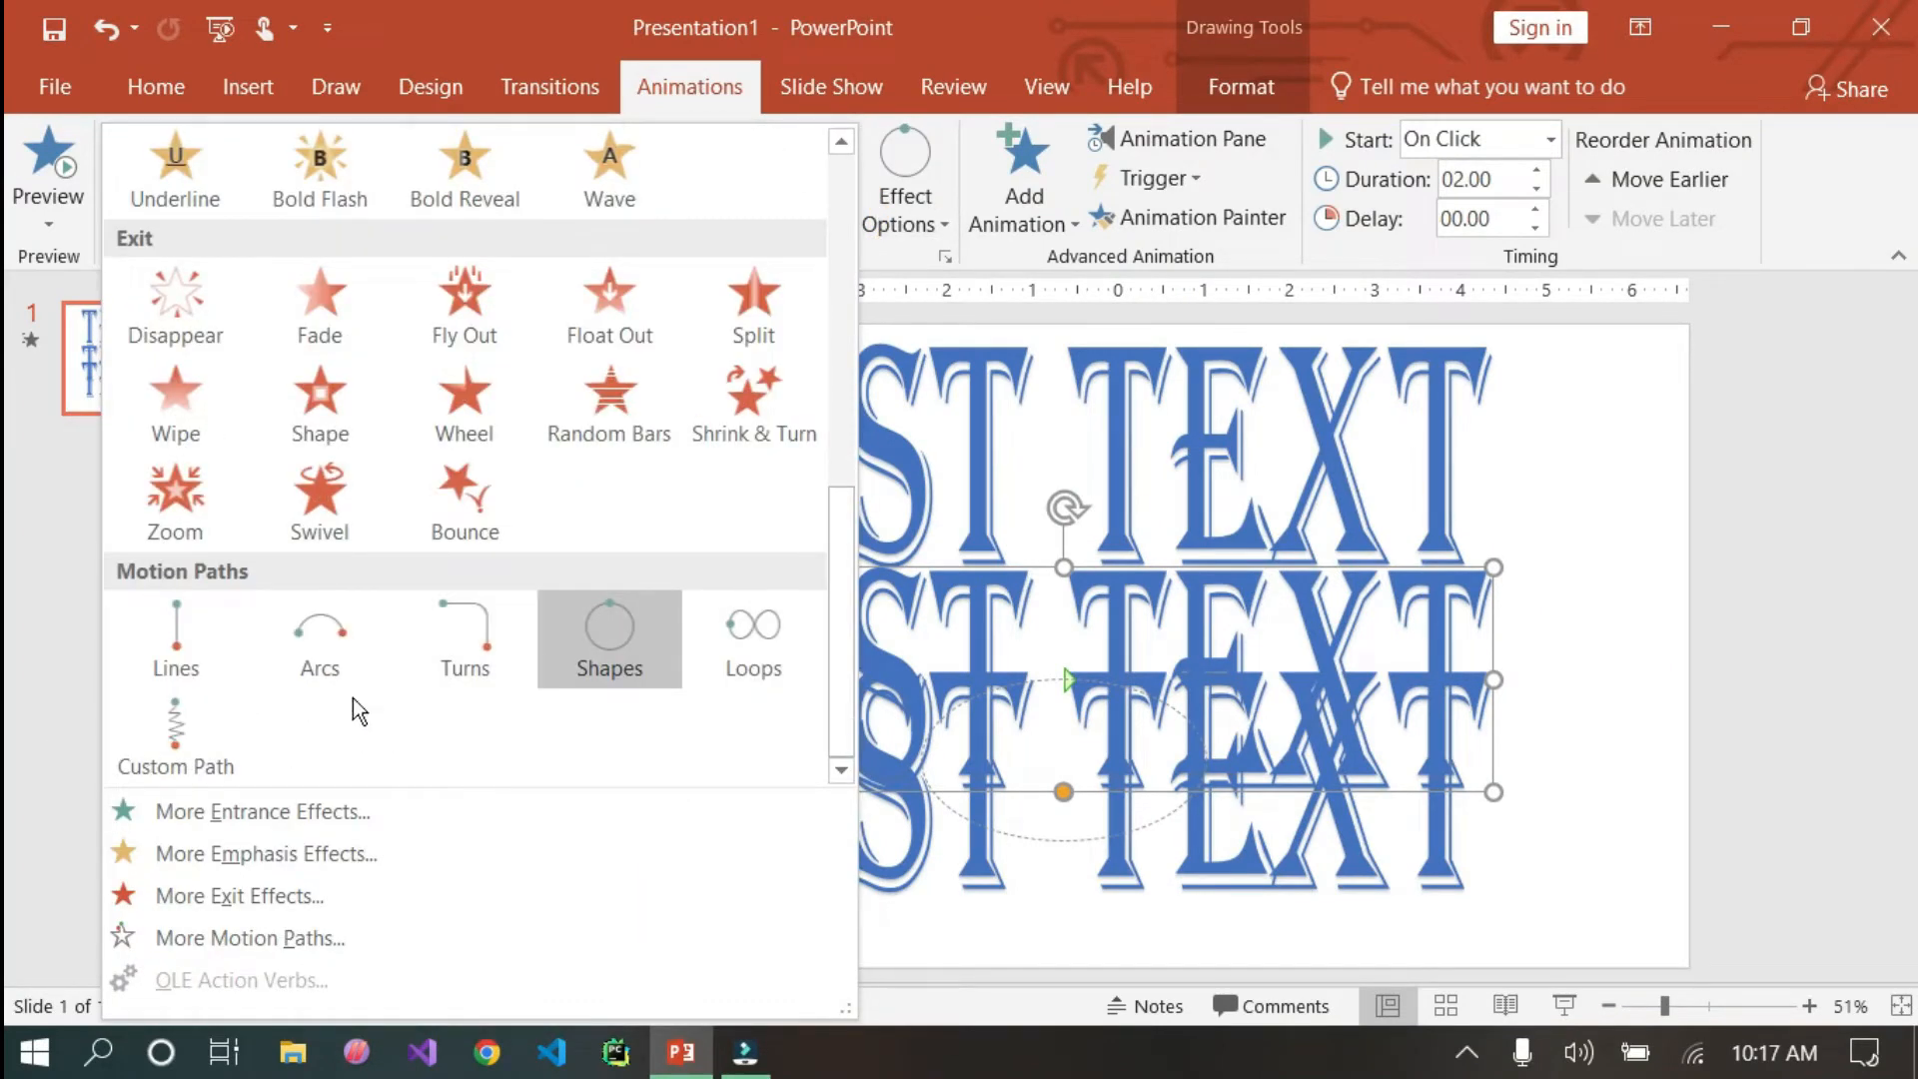
left_click(235, 941)
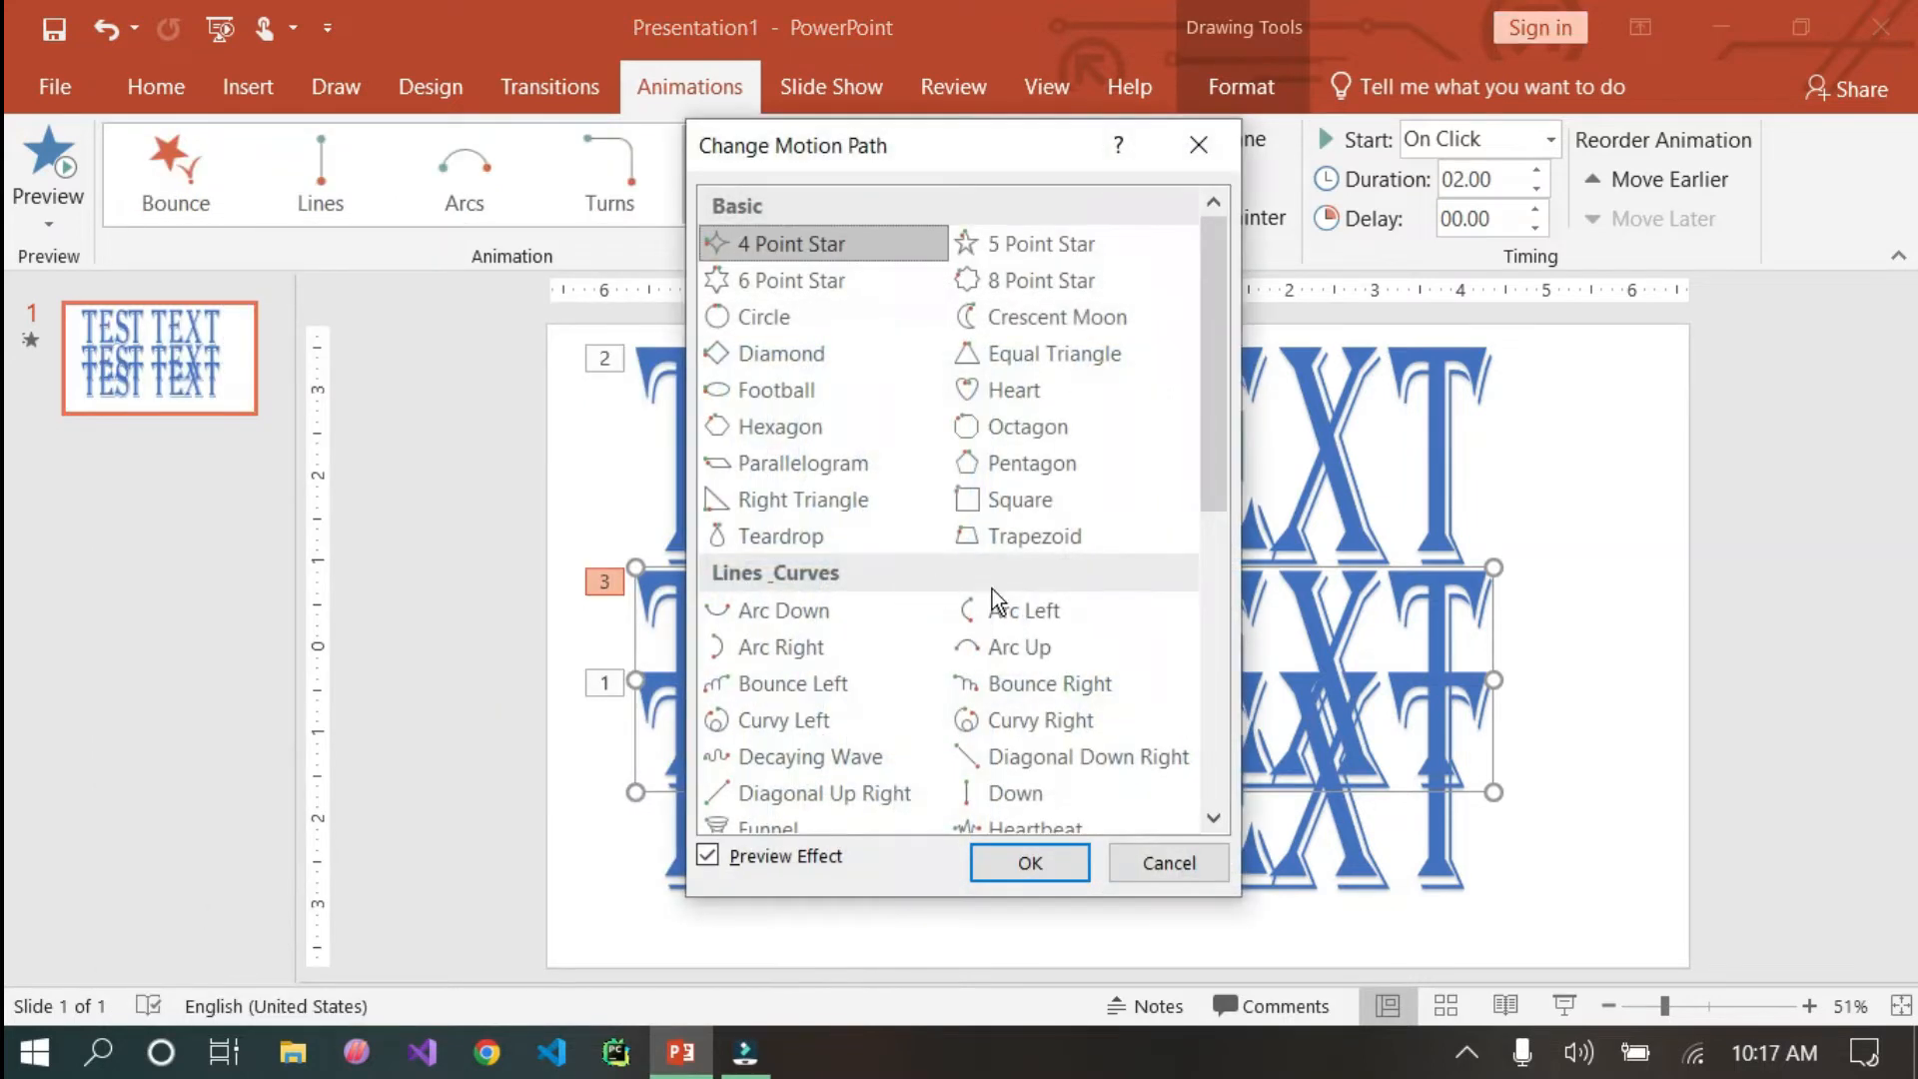
scroll(991, 589, "down", 6)
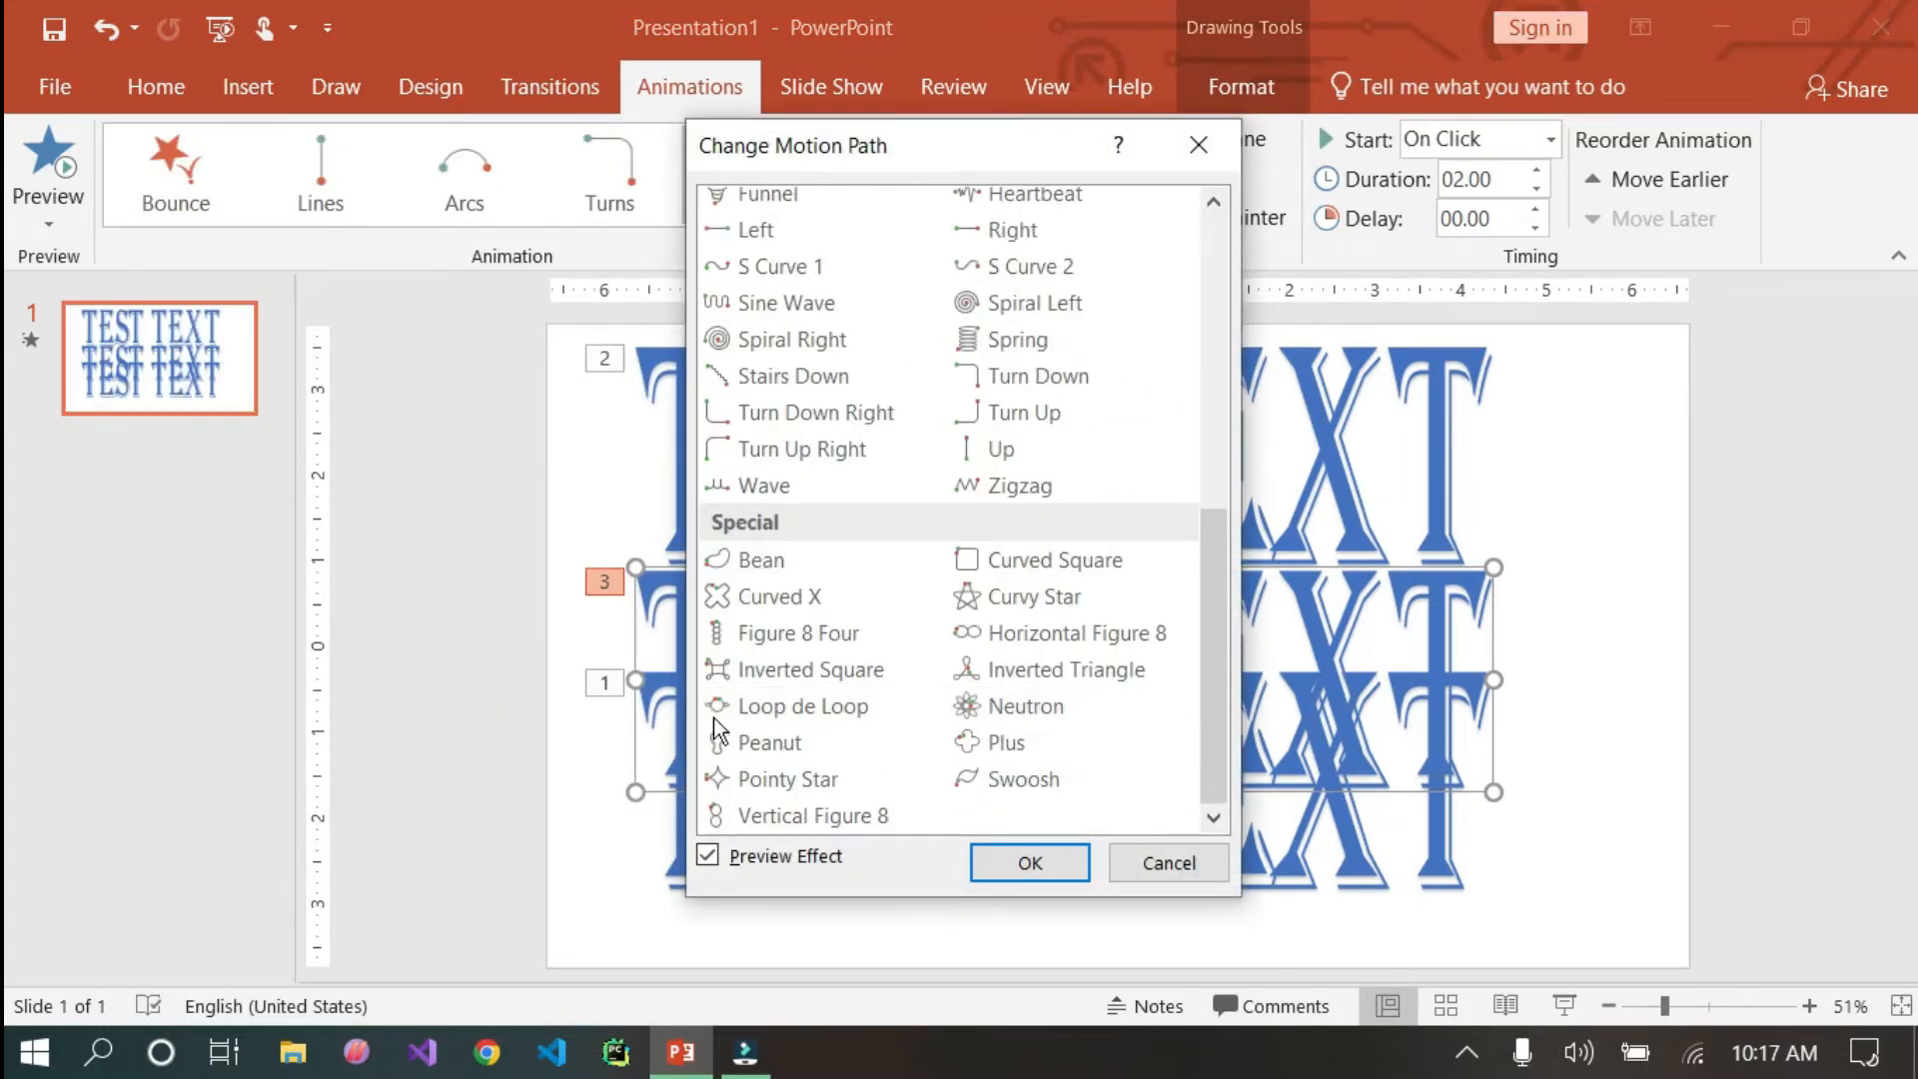
left_click(860, 705)
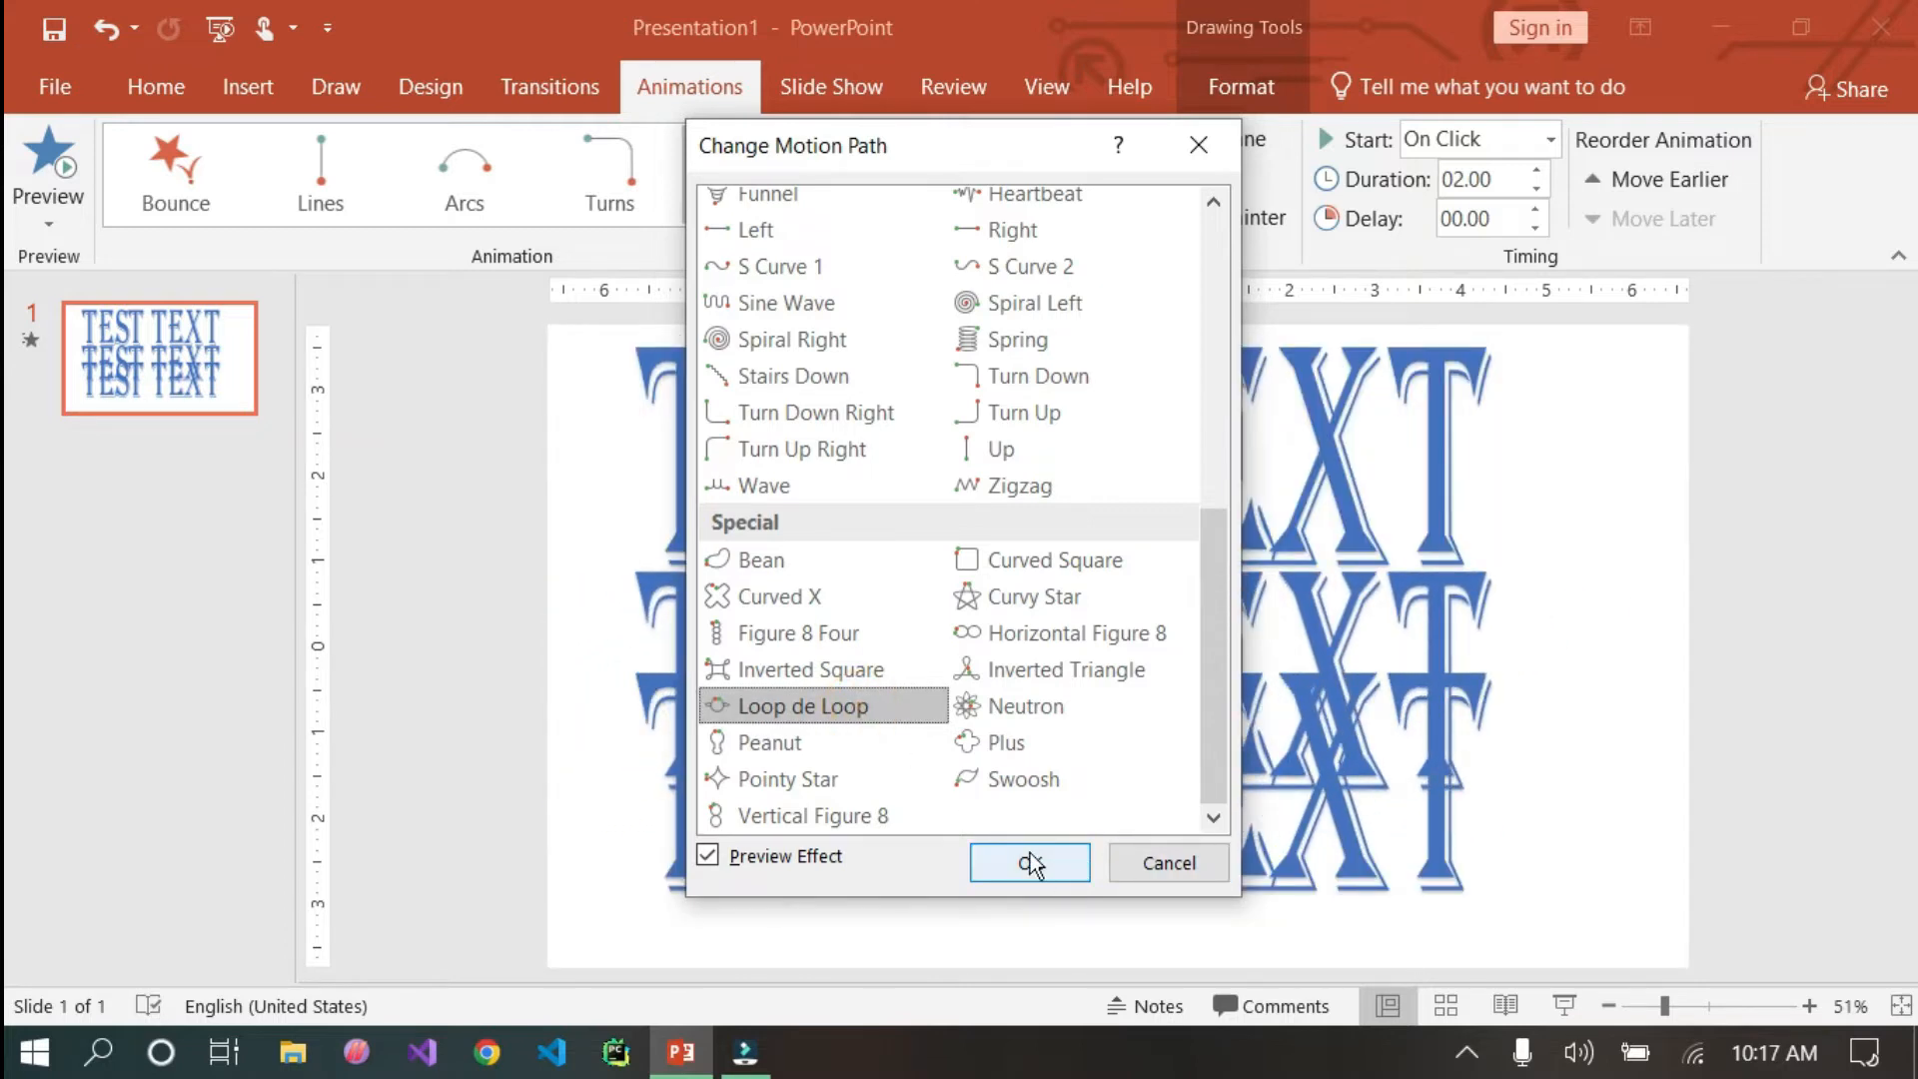
left_click(806, 778)
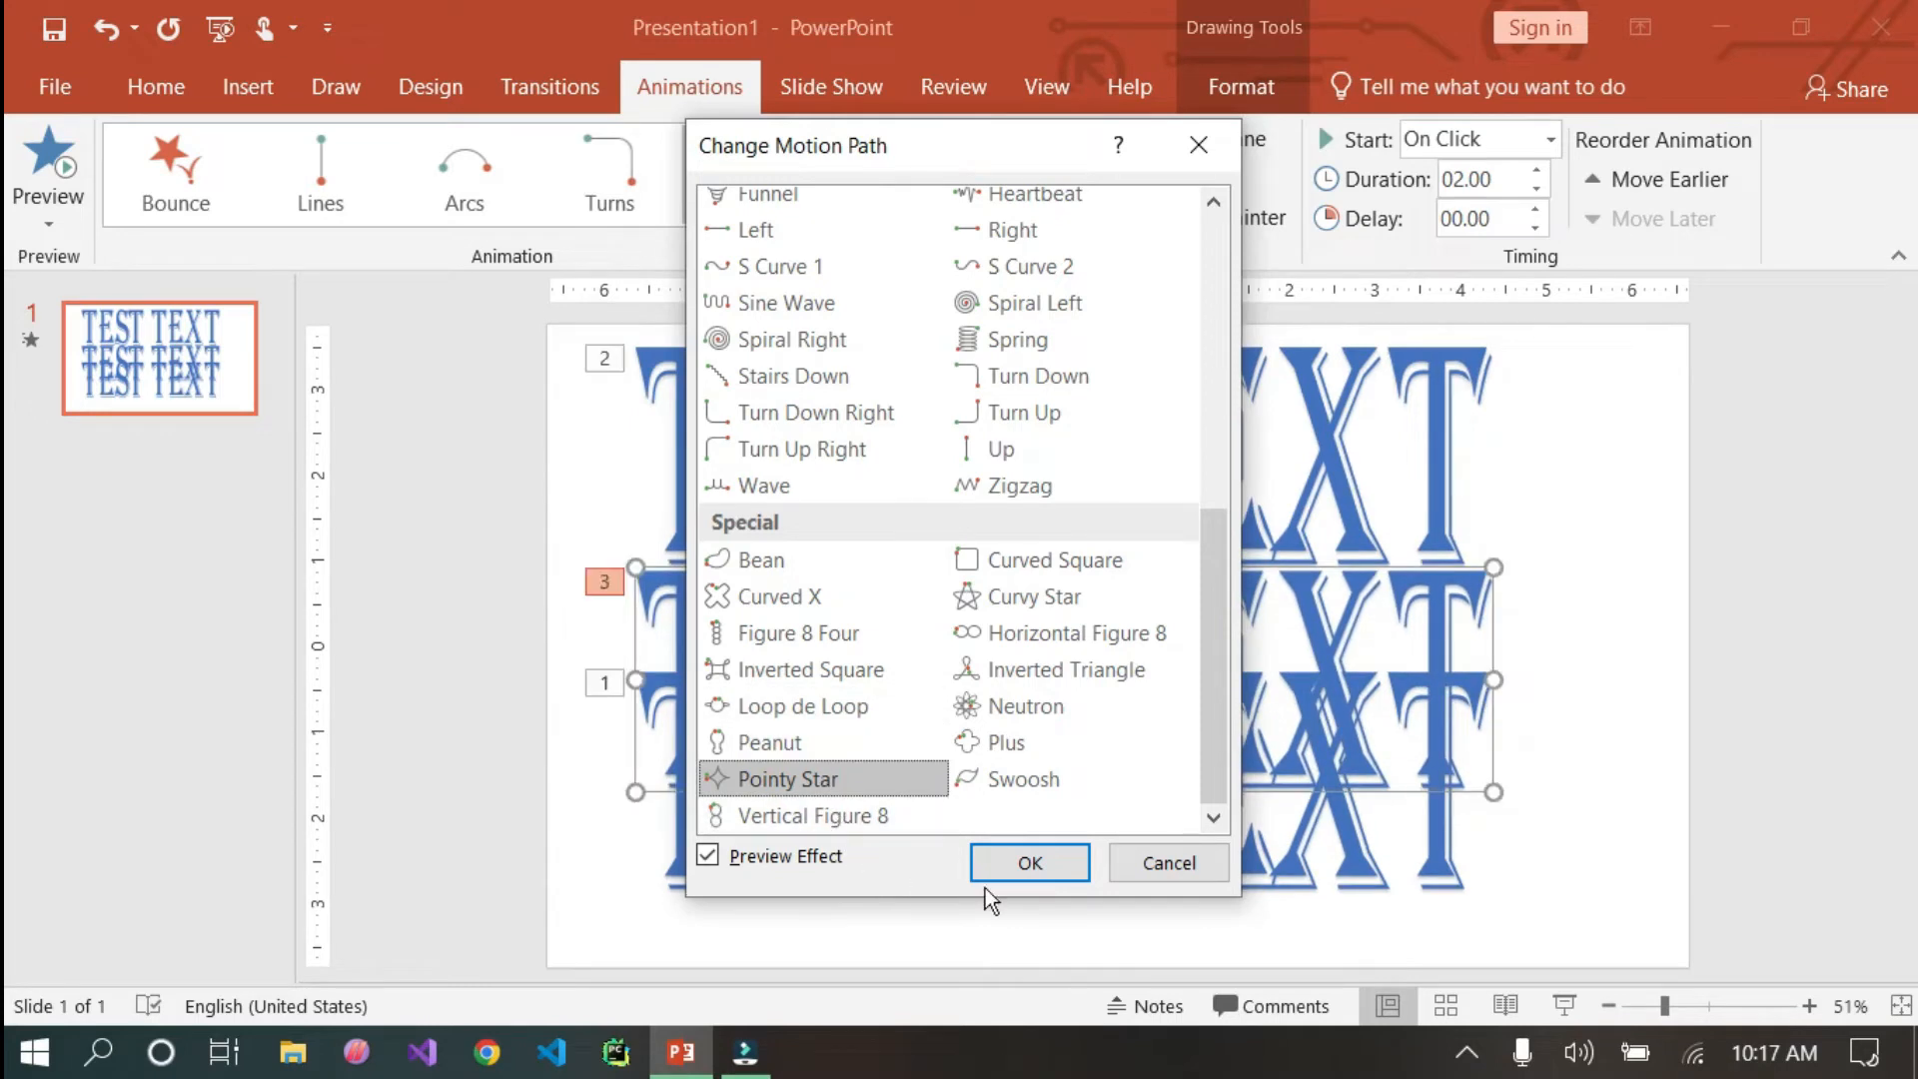
left_click(1049, 751)
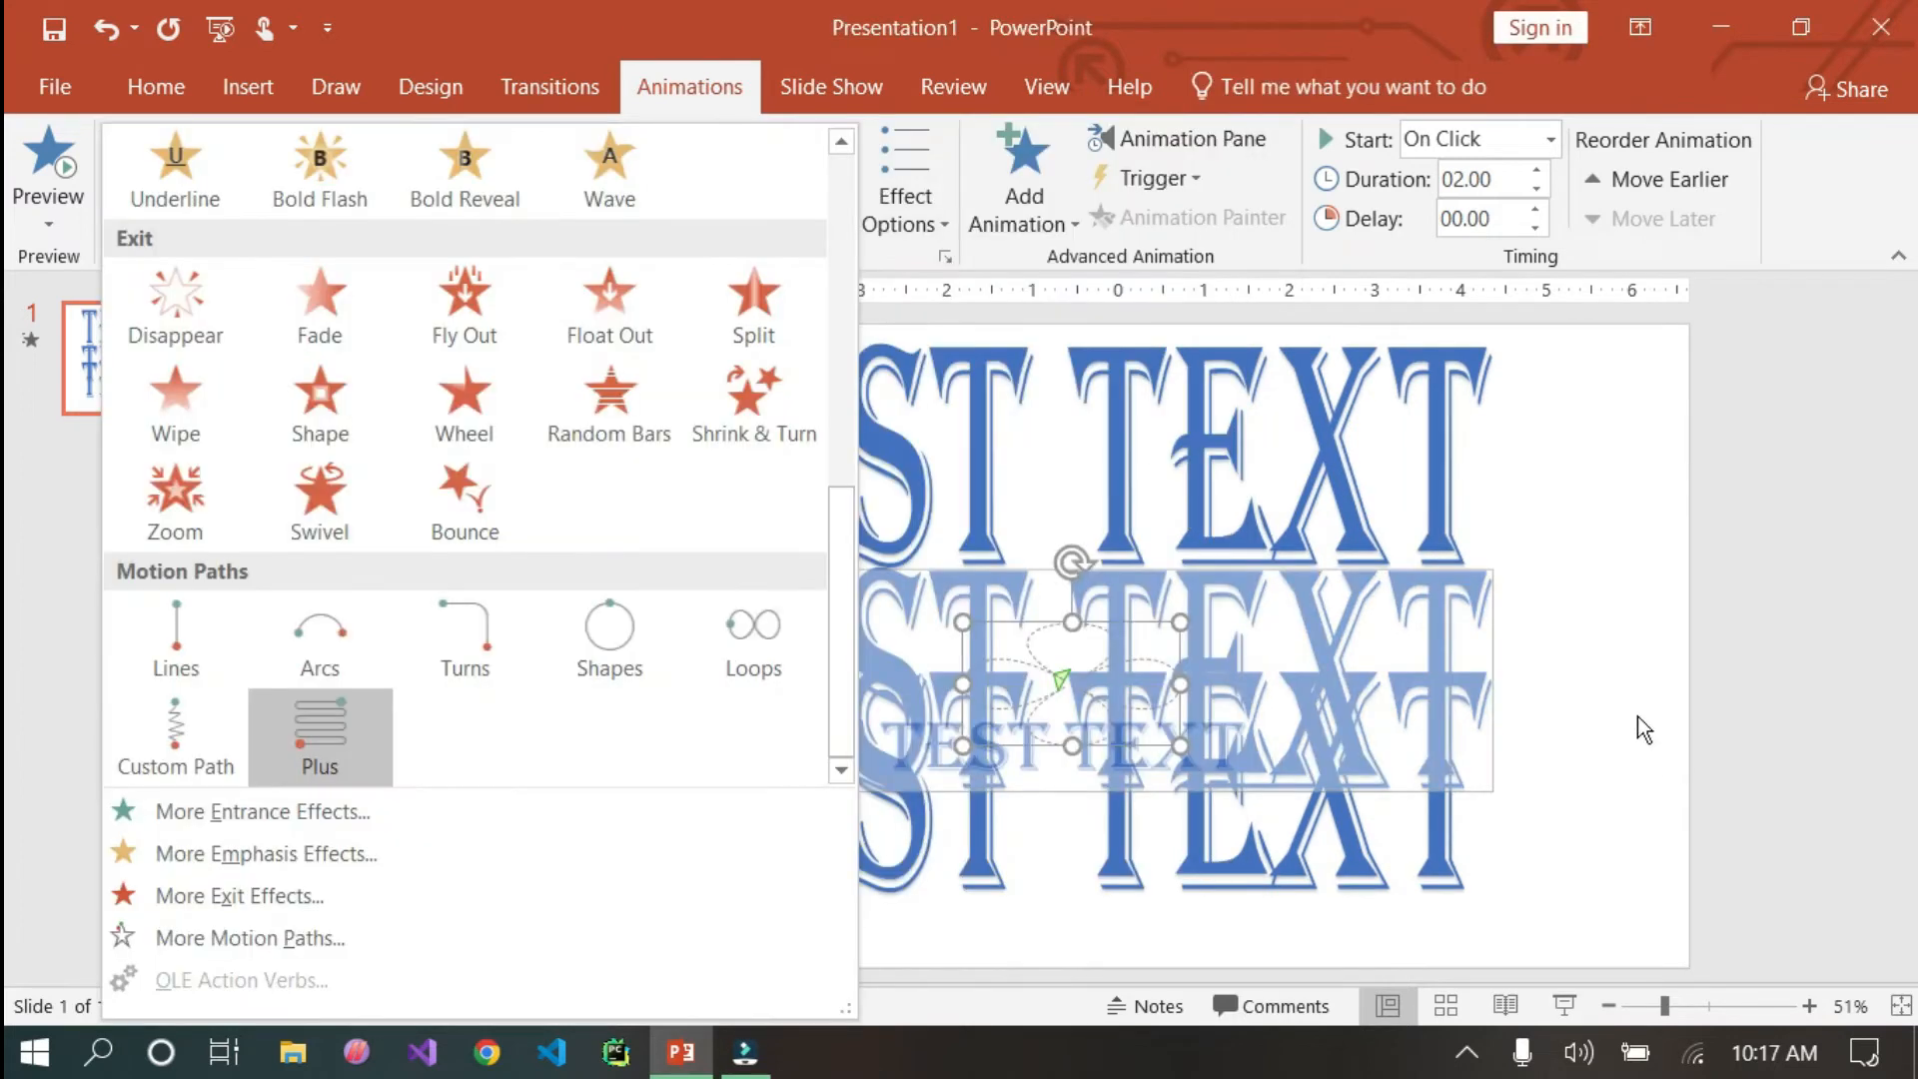
left_click(1637, 716)
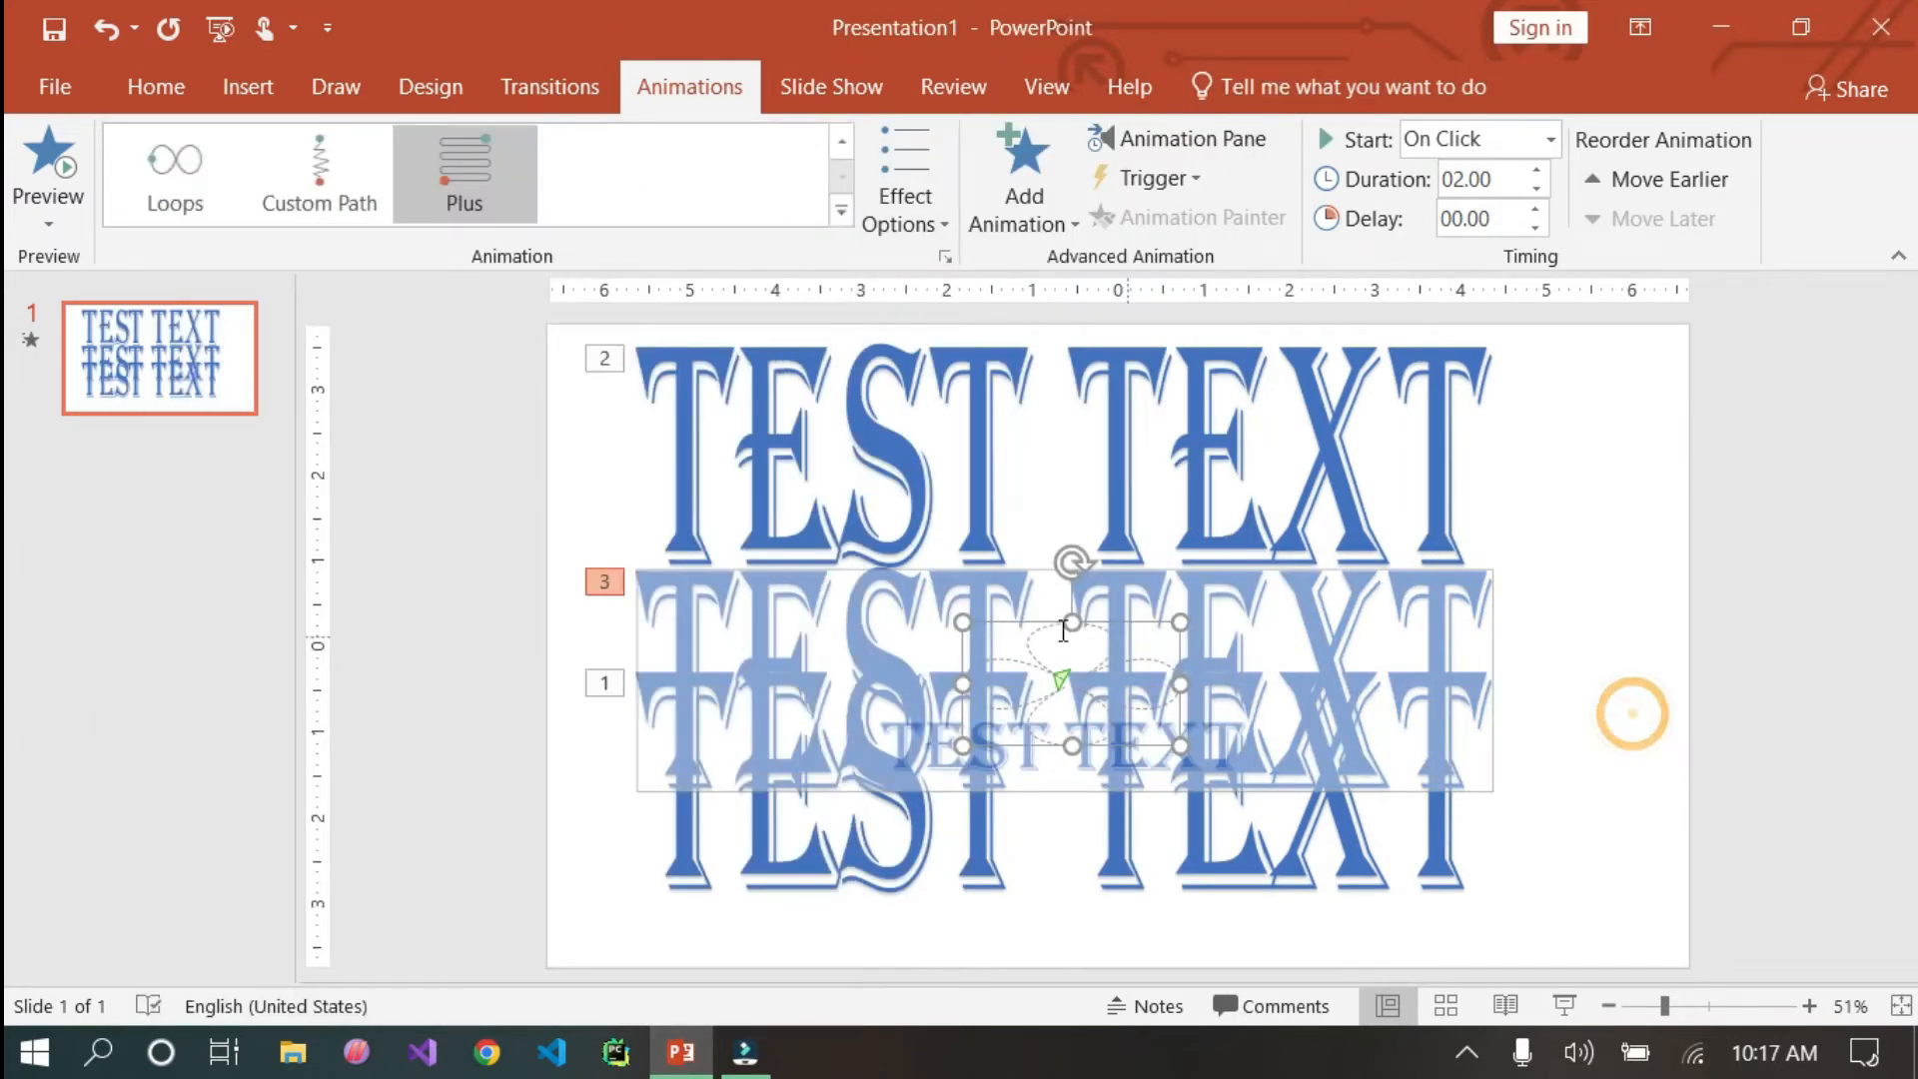
Delete the overlapping middle text and give the bottom text the Shapes motion path.
left_click(789, 559)
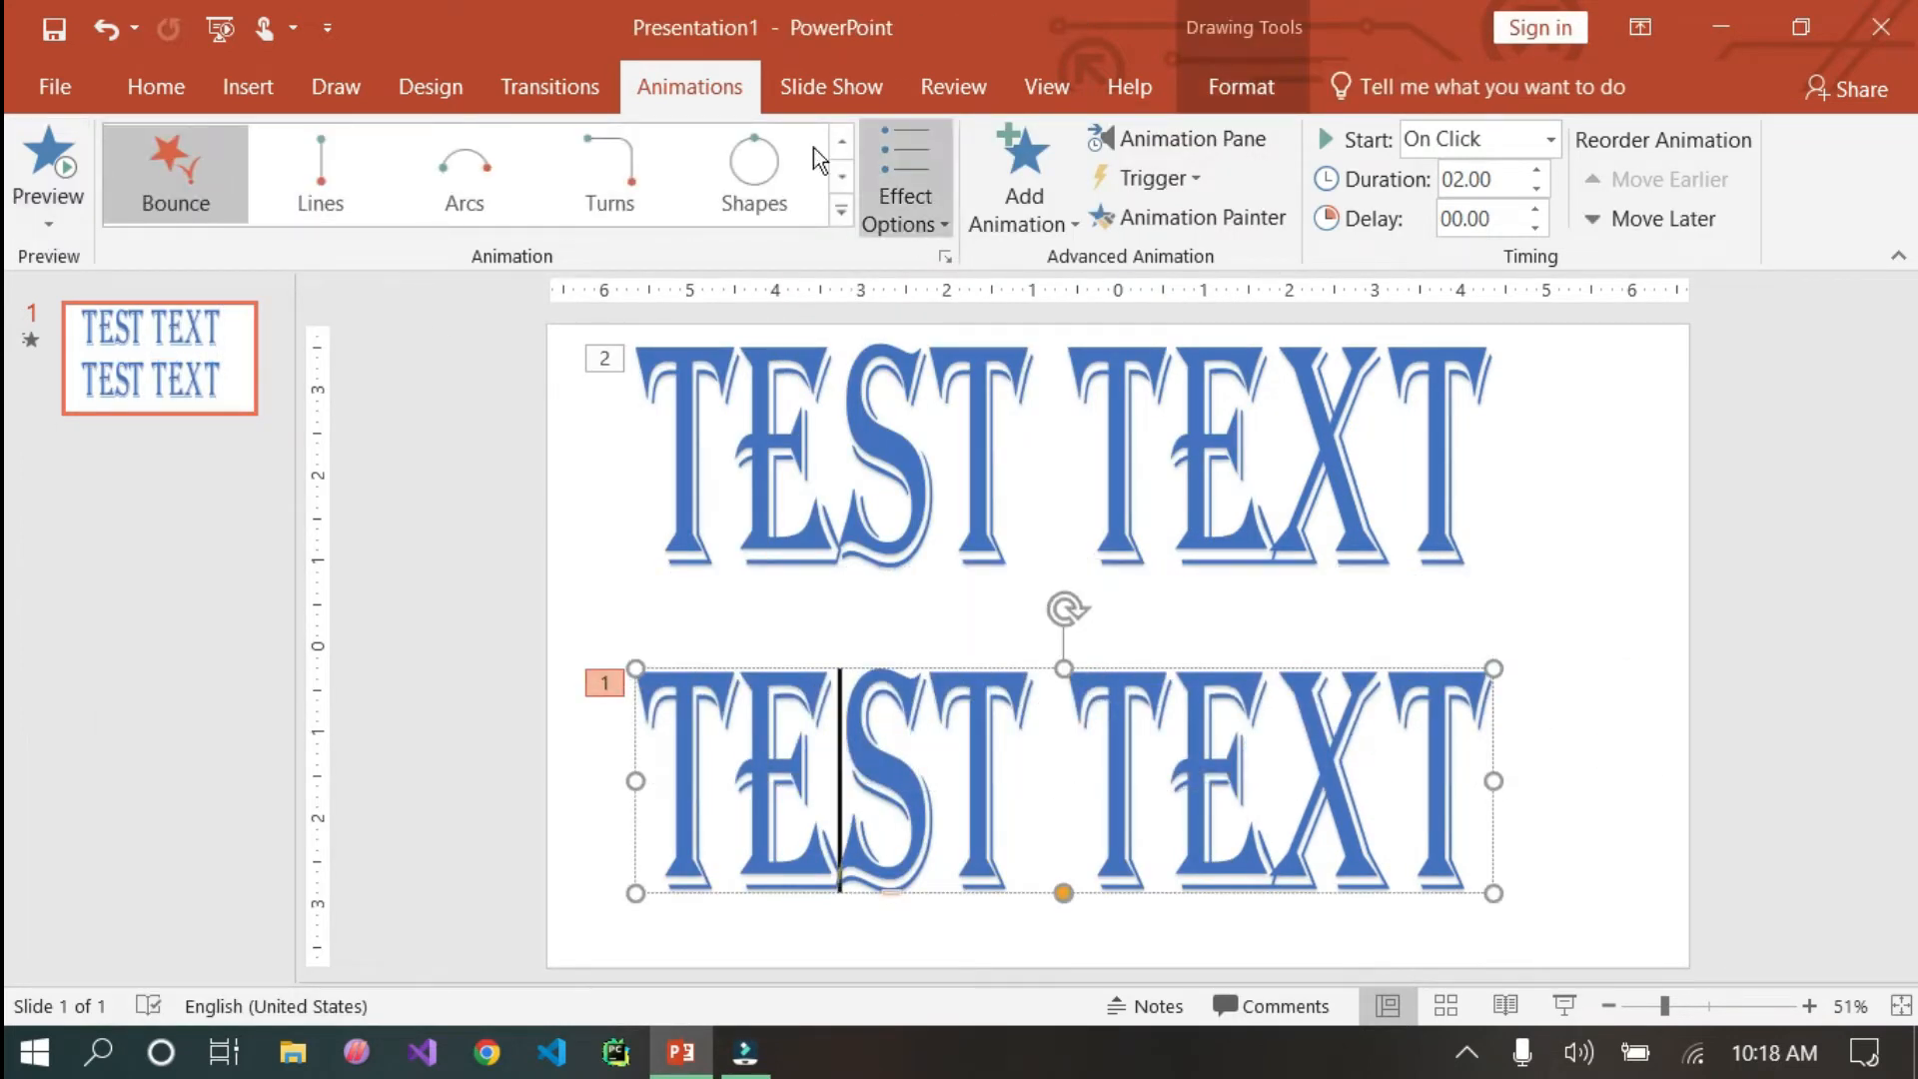
left_click(830, 212)
scroll(317, 379, "down", 2)
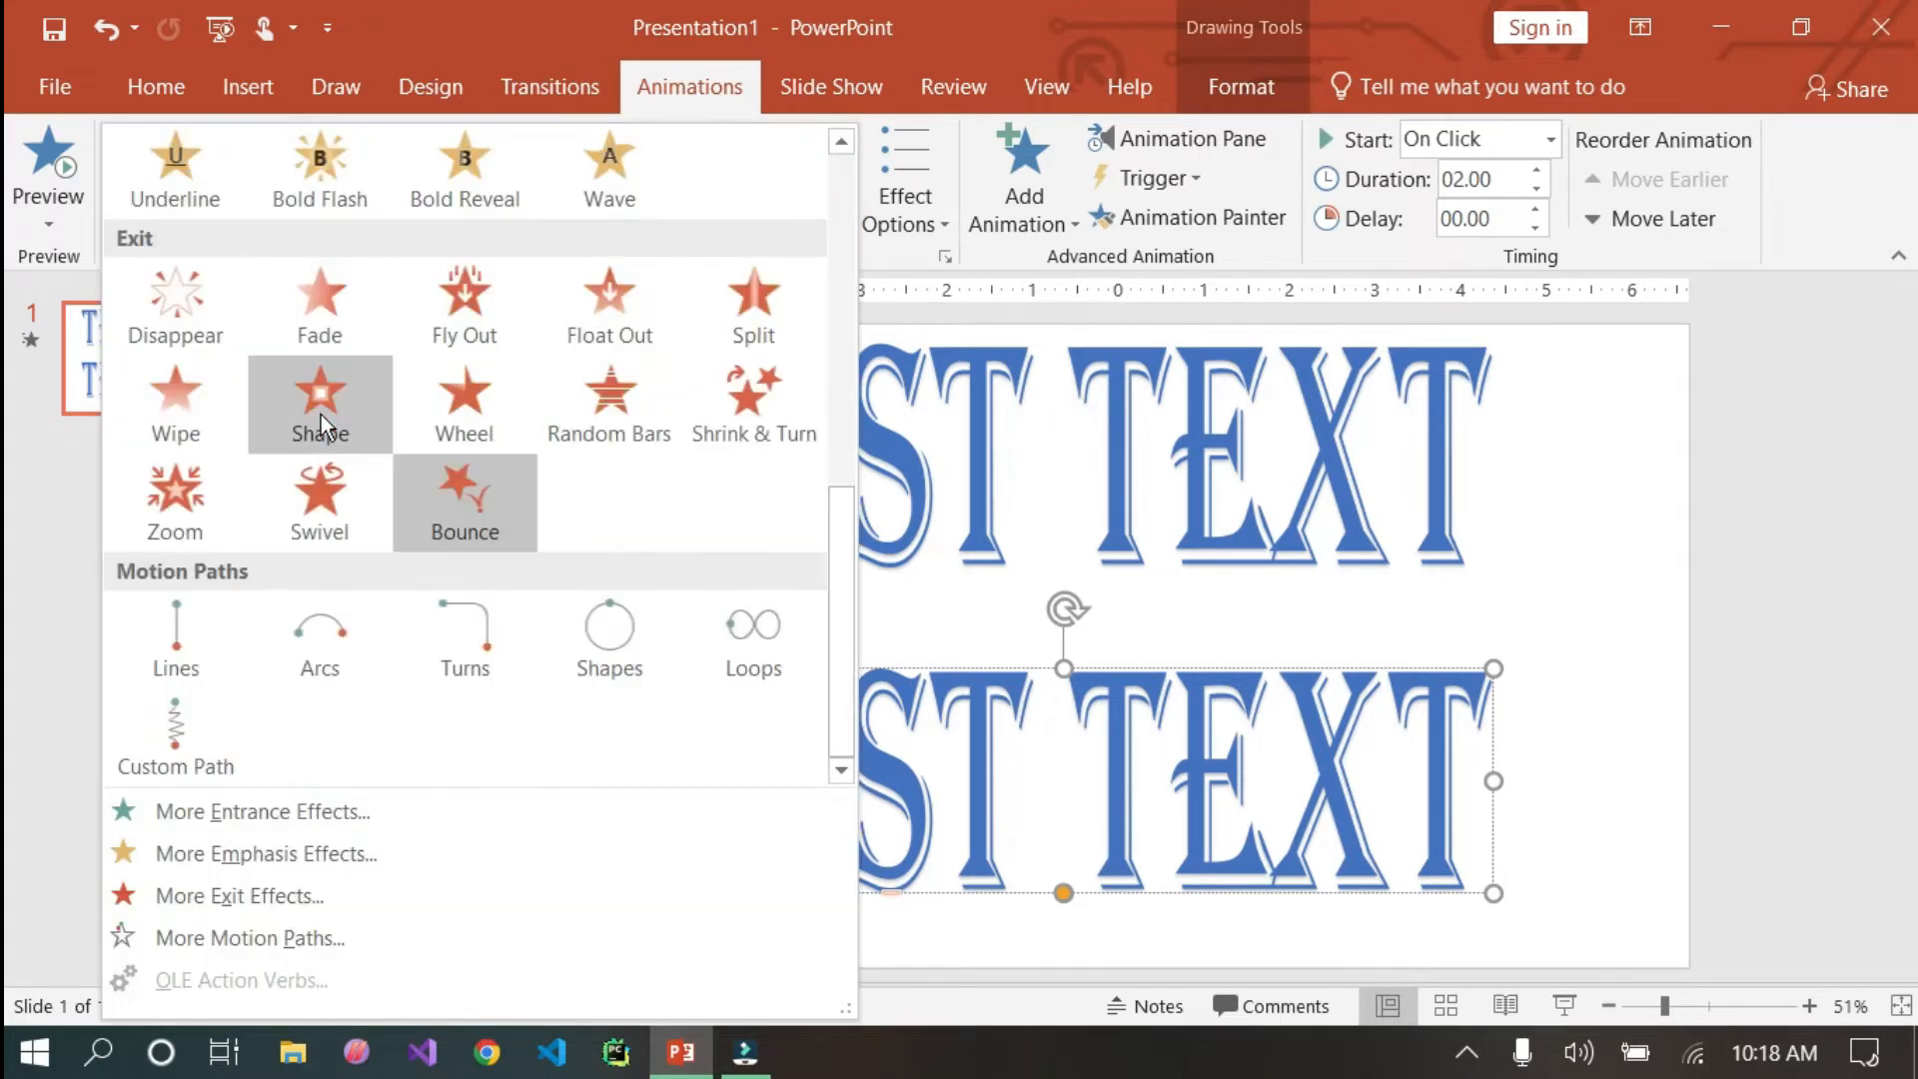
scroll(183, 300, "up", 4)
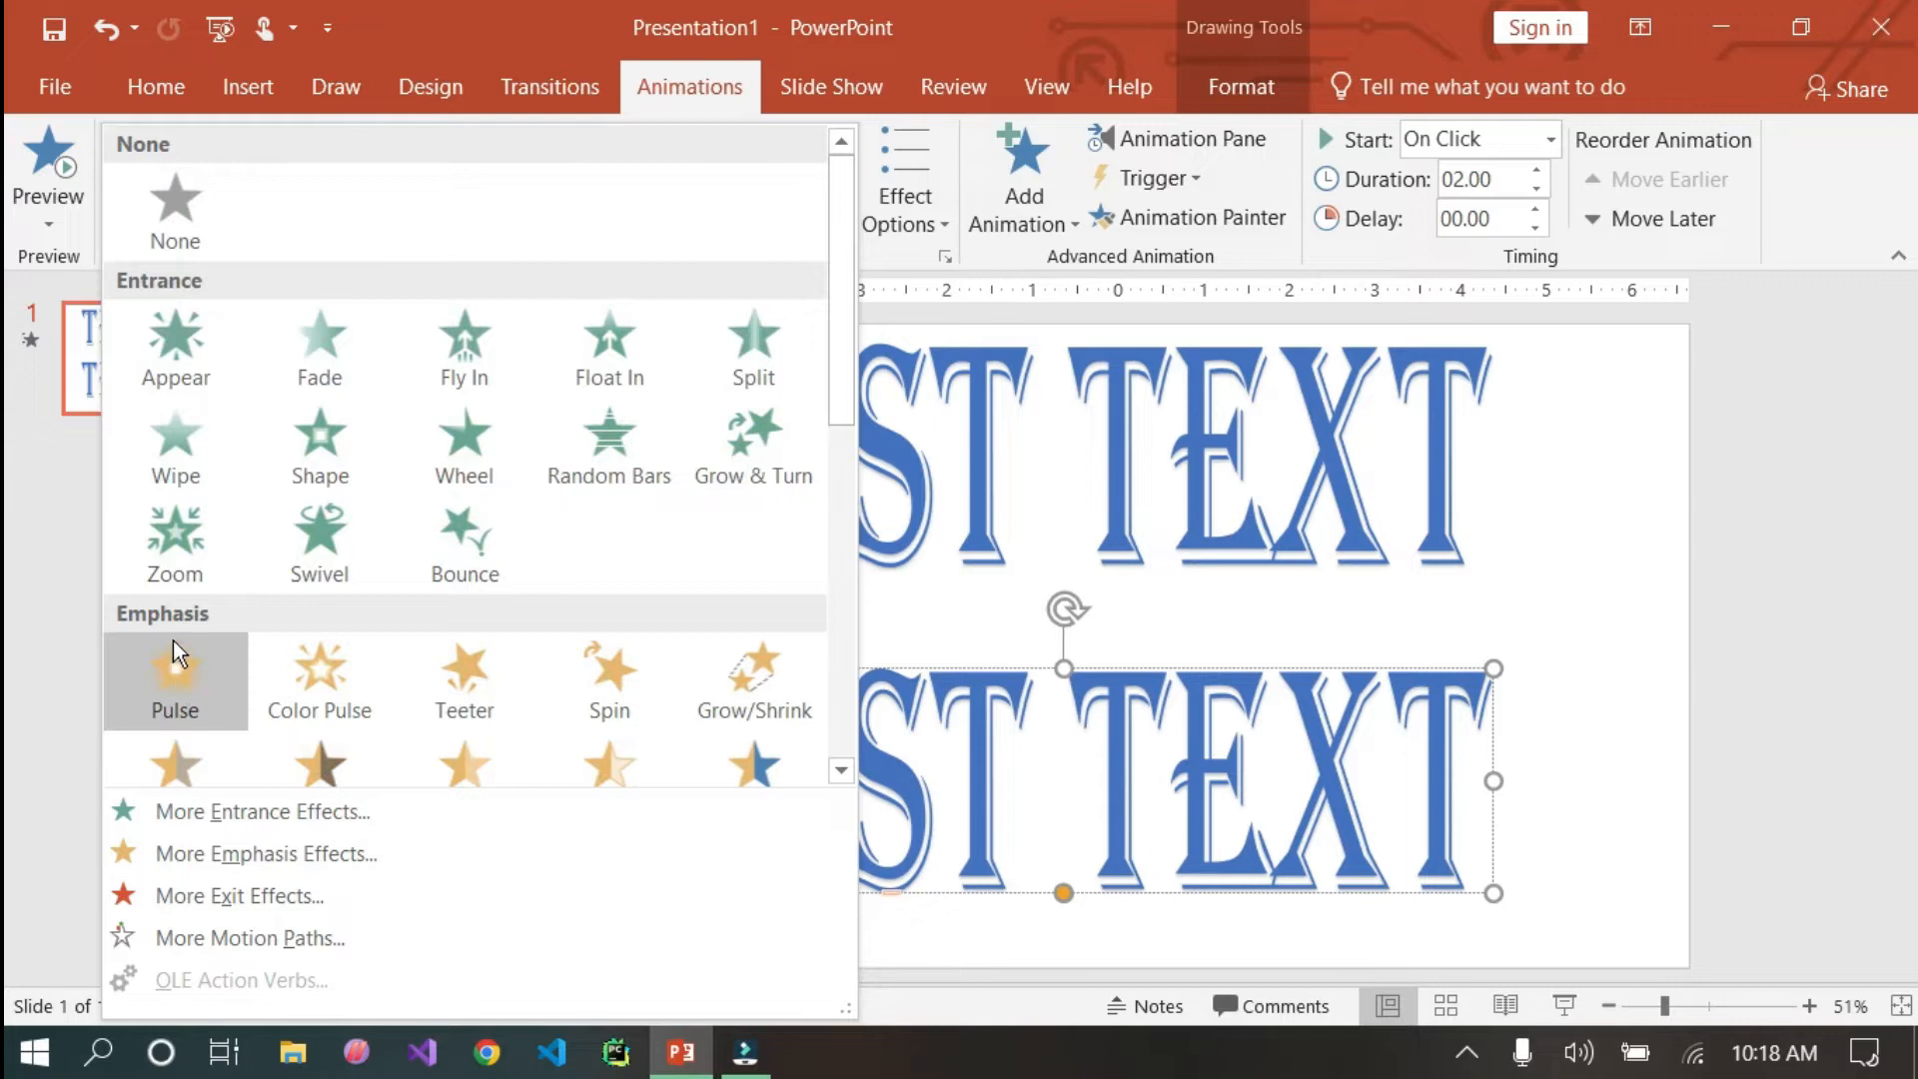
left_click(999, 695)
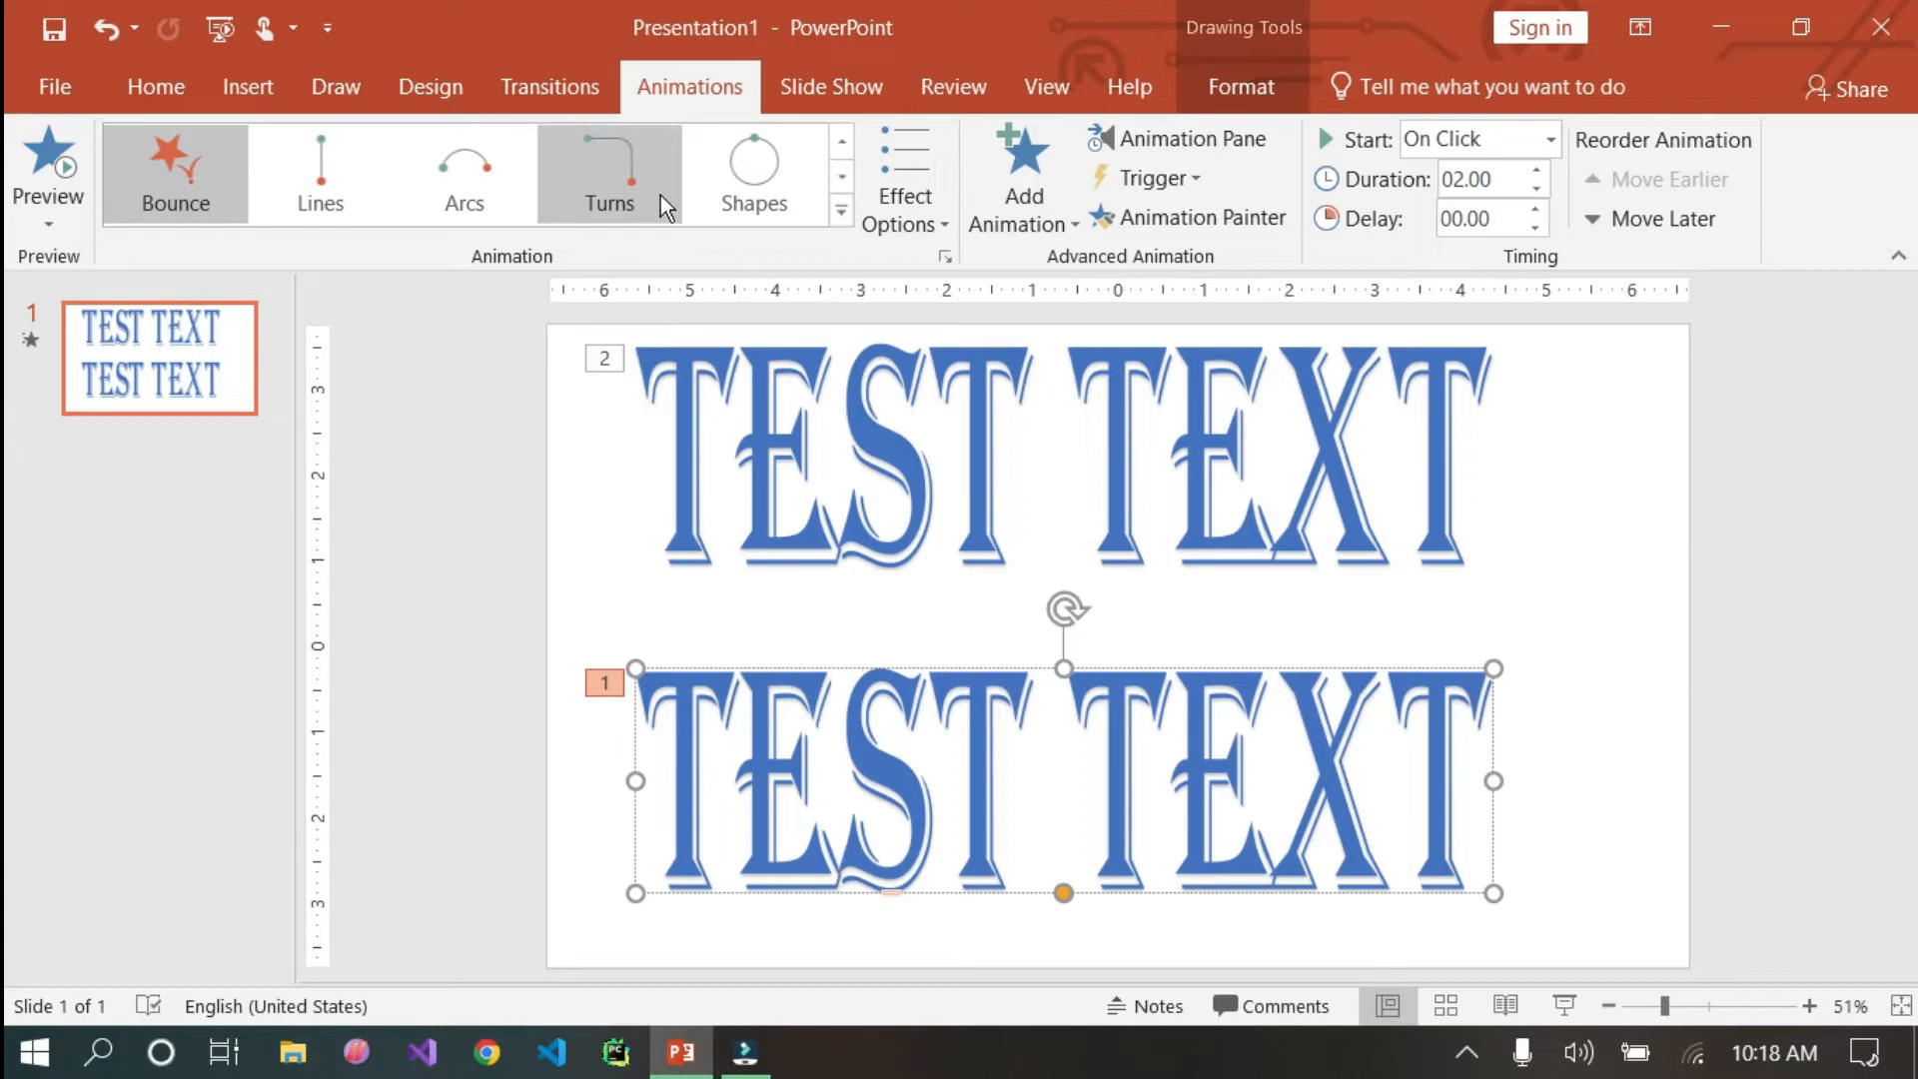
left_click(757, 180)
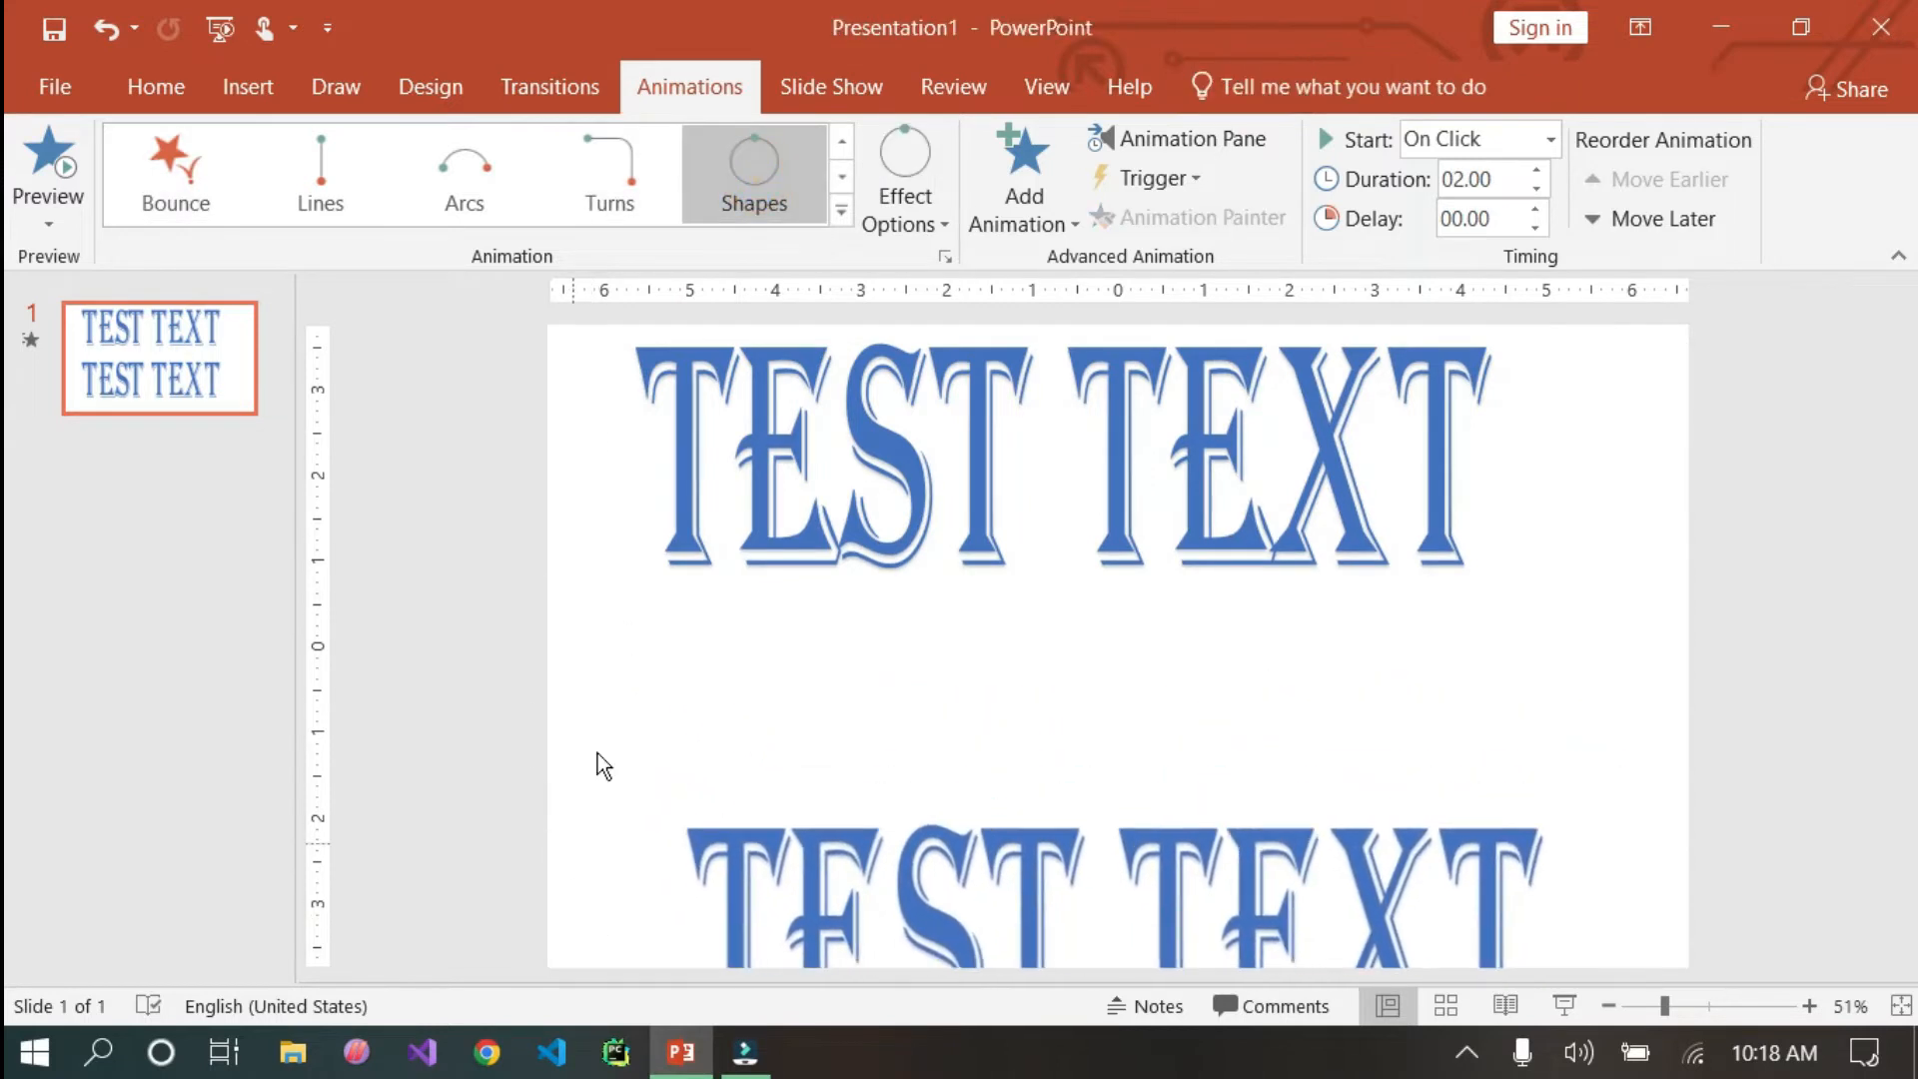
Examine the available shapes and the sequence, origin and path options of the bottom text's motion path.
left_click(927, 210)
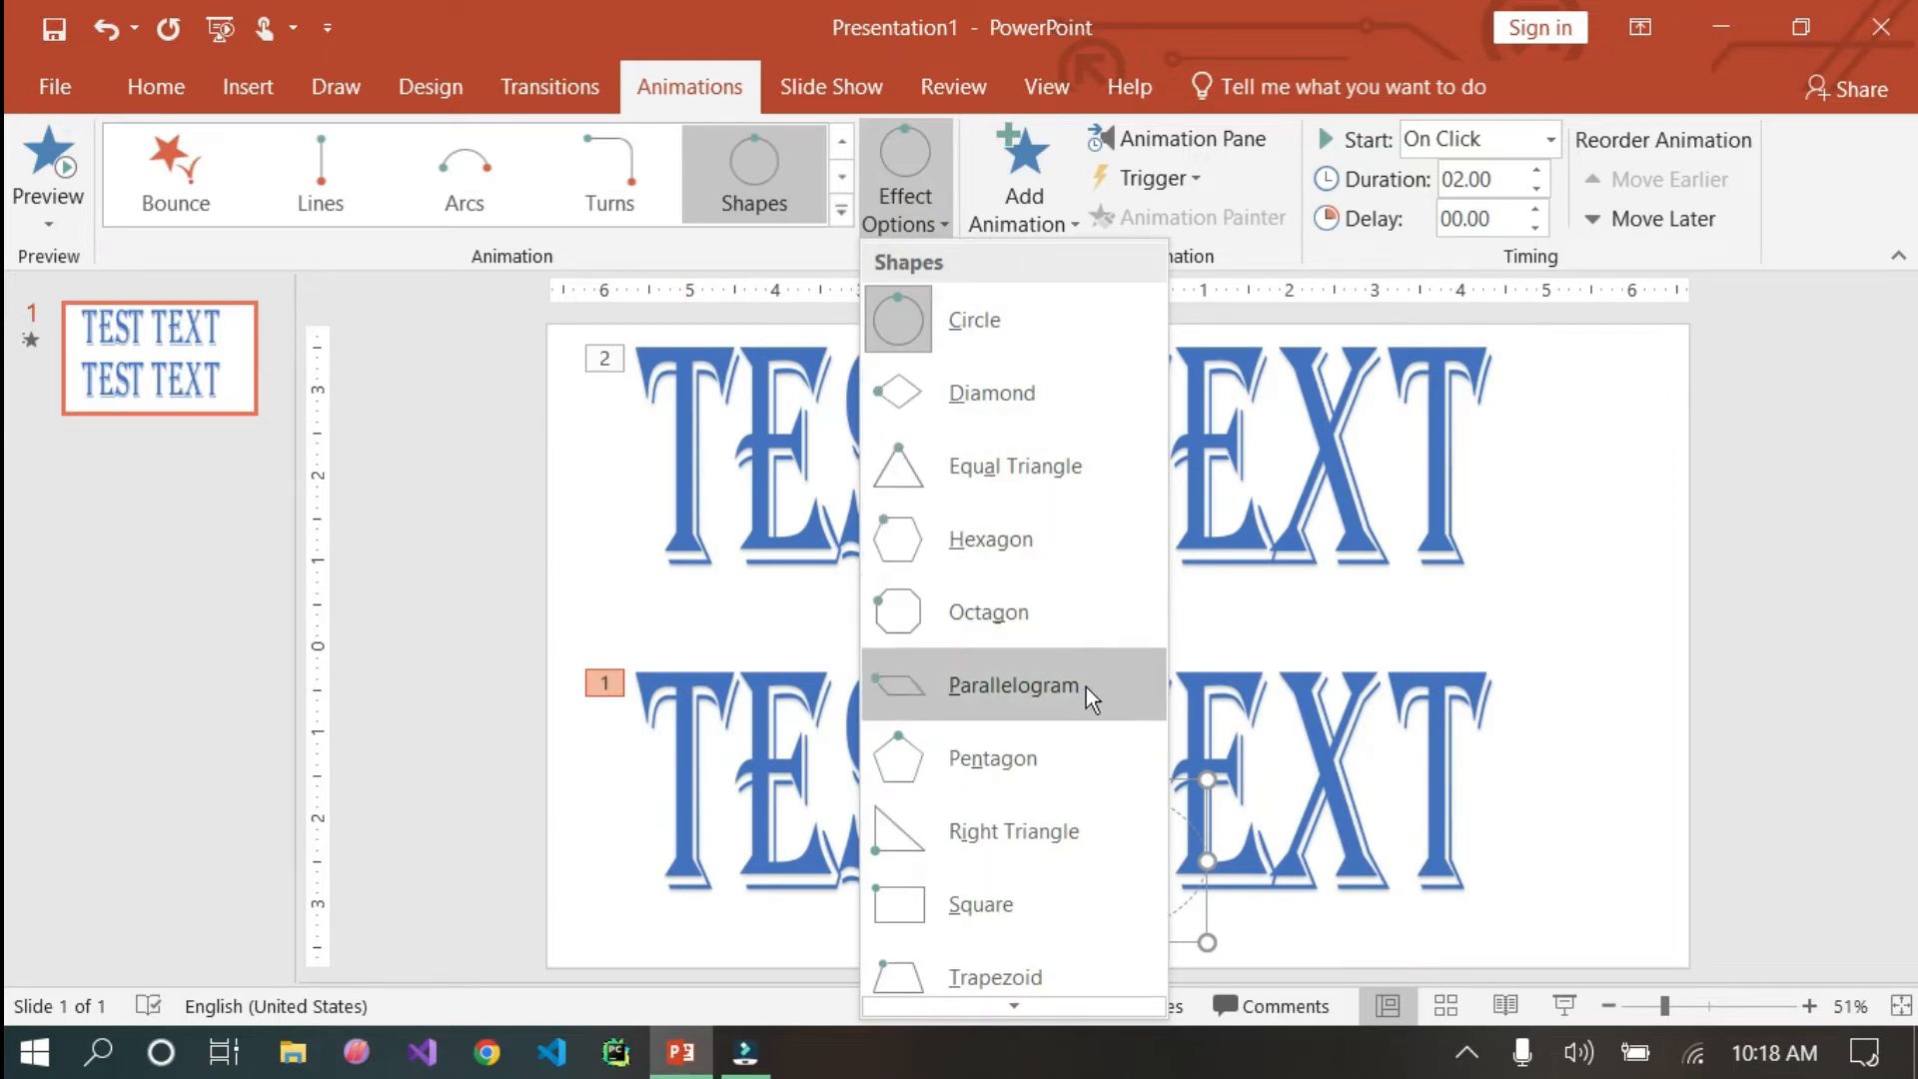
scroll(999, 639, "down", 5)
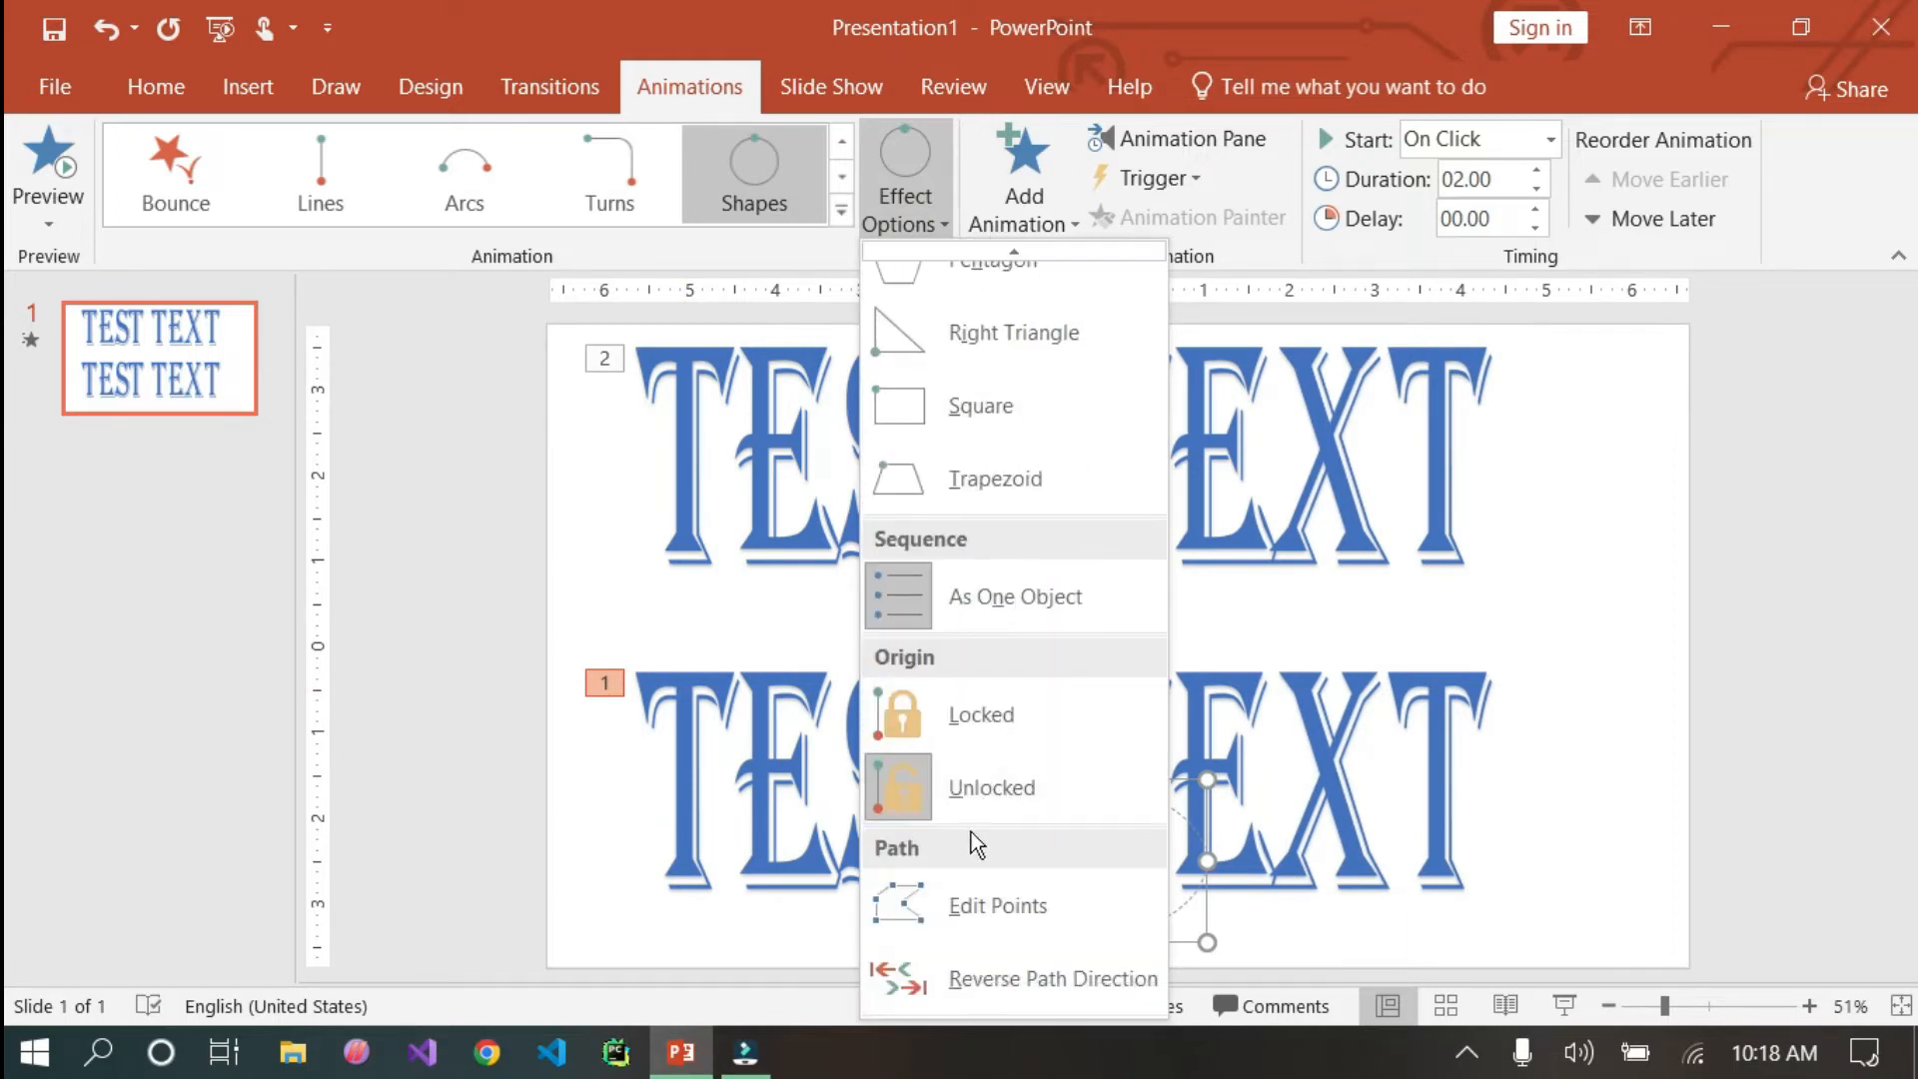
scroll(989, 779, "up", 5)
scroll(979, 734, "down", 5)
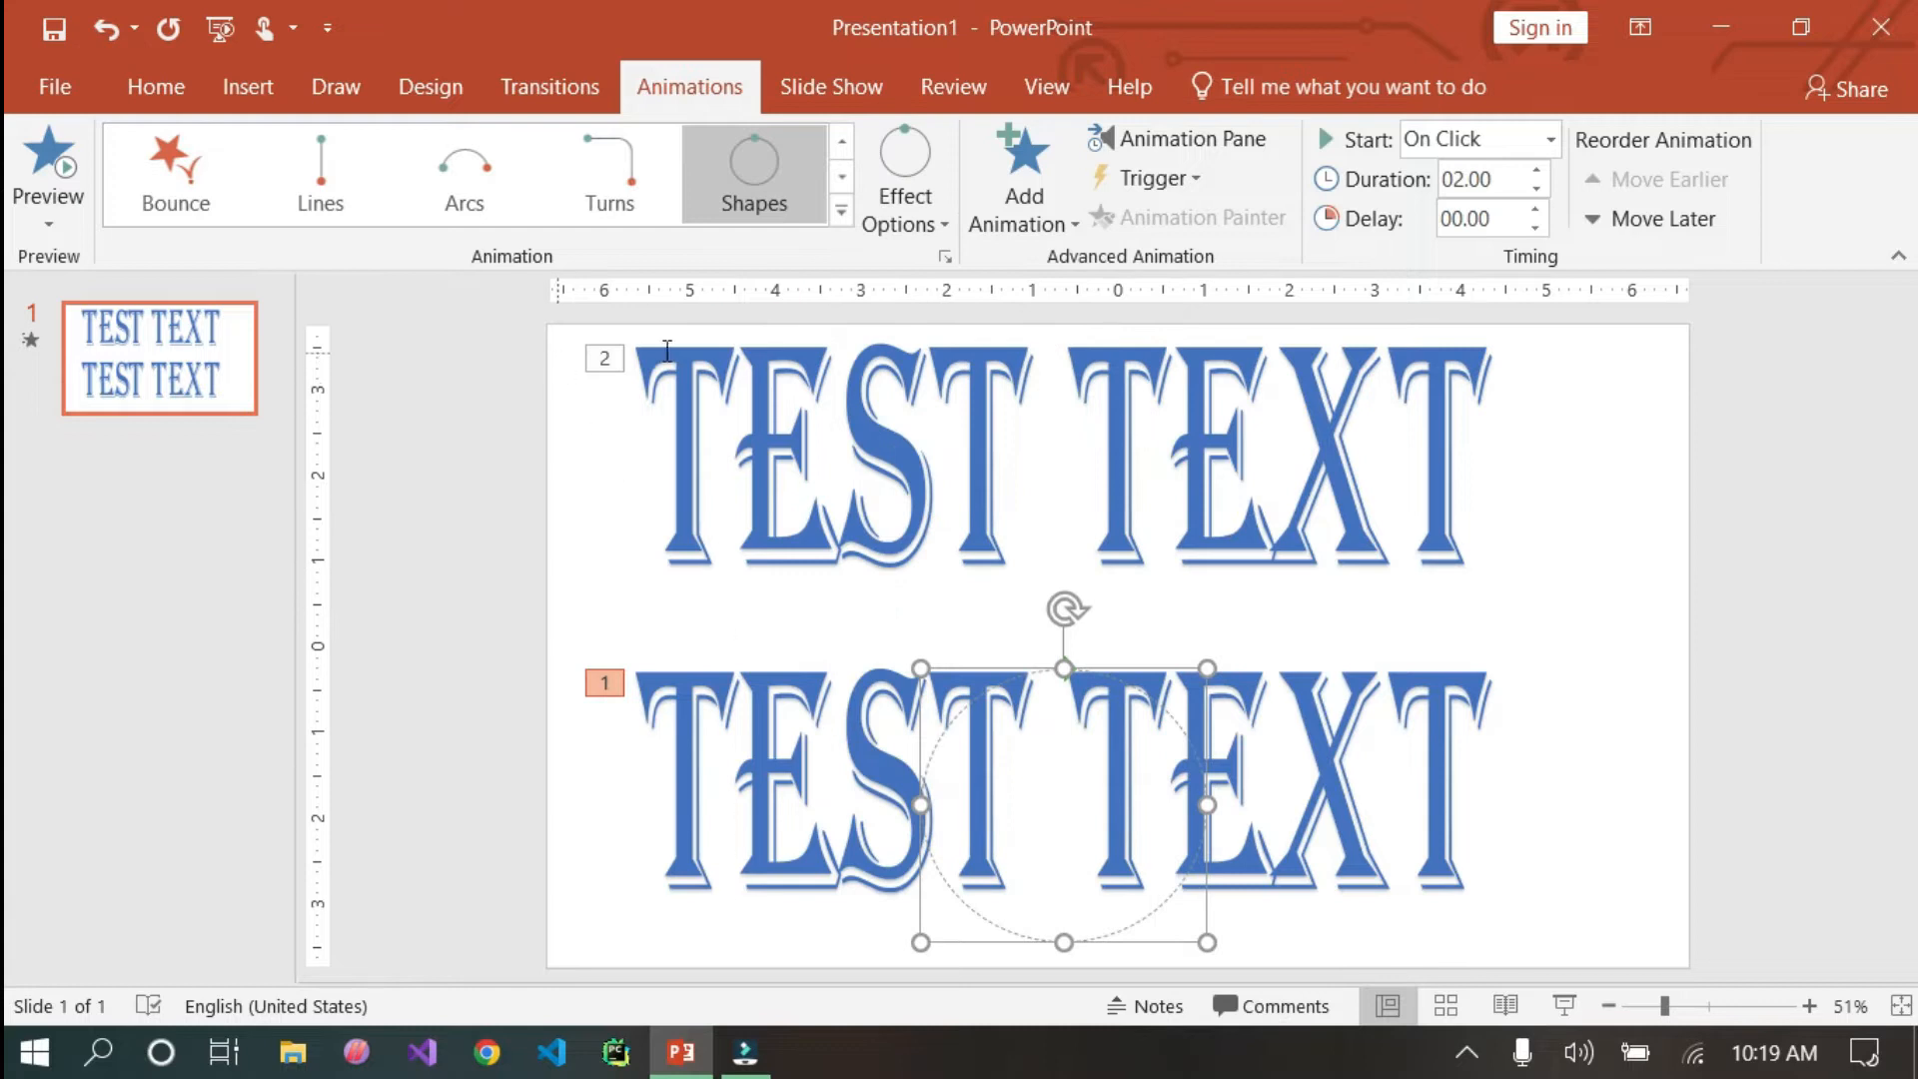
Give the top text the Bounce entrance effect and set its sequence to All at Once.
left_click(817, 556)
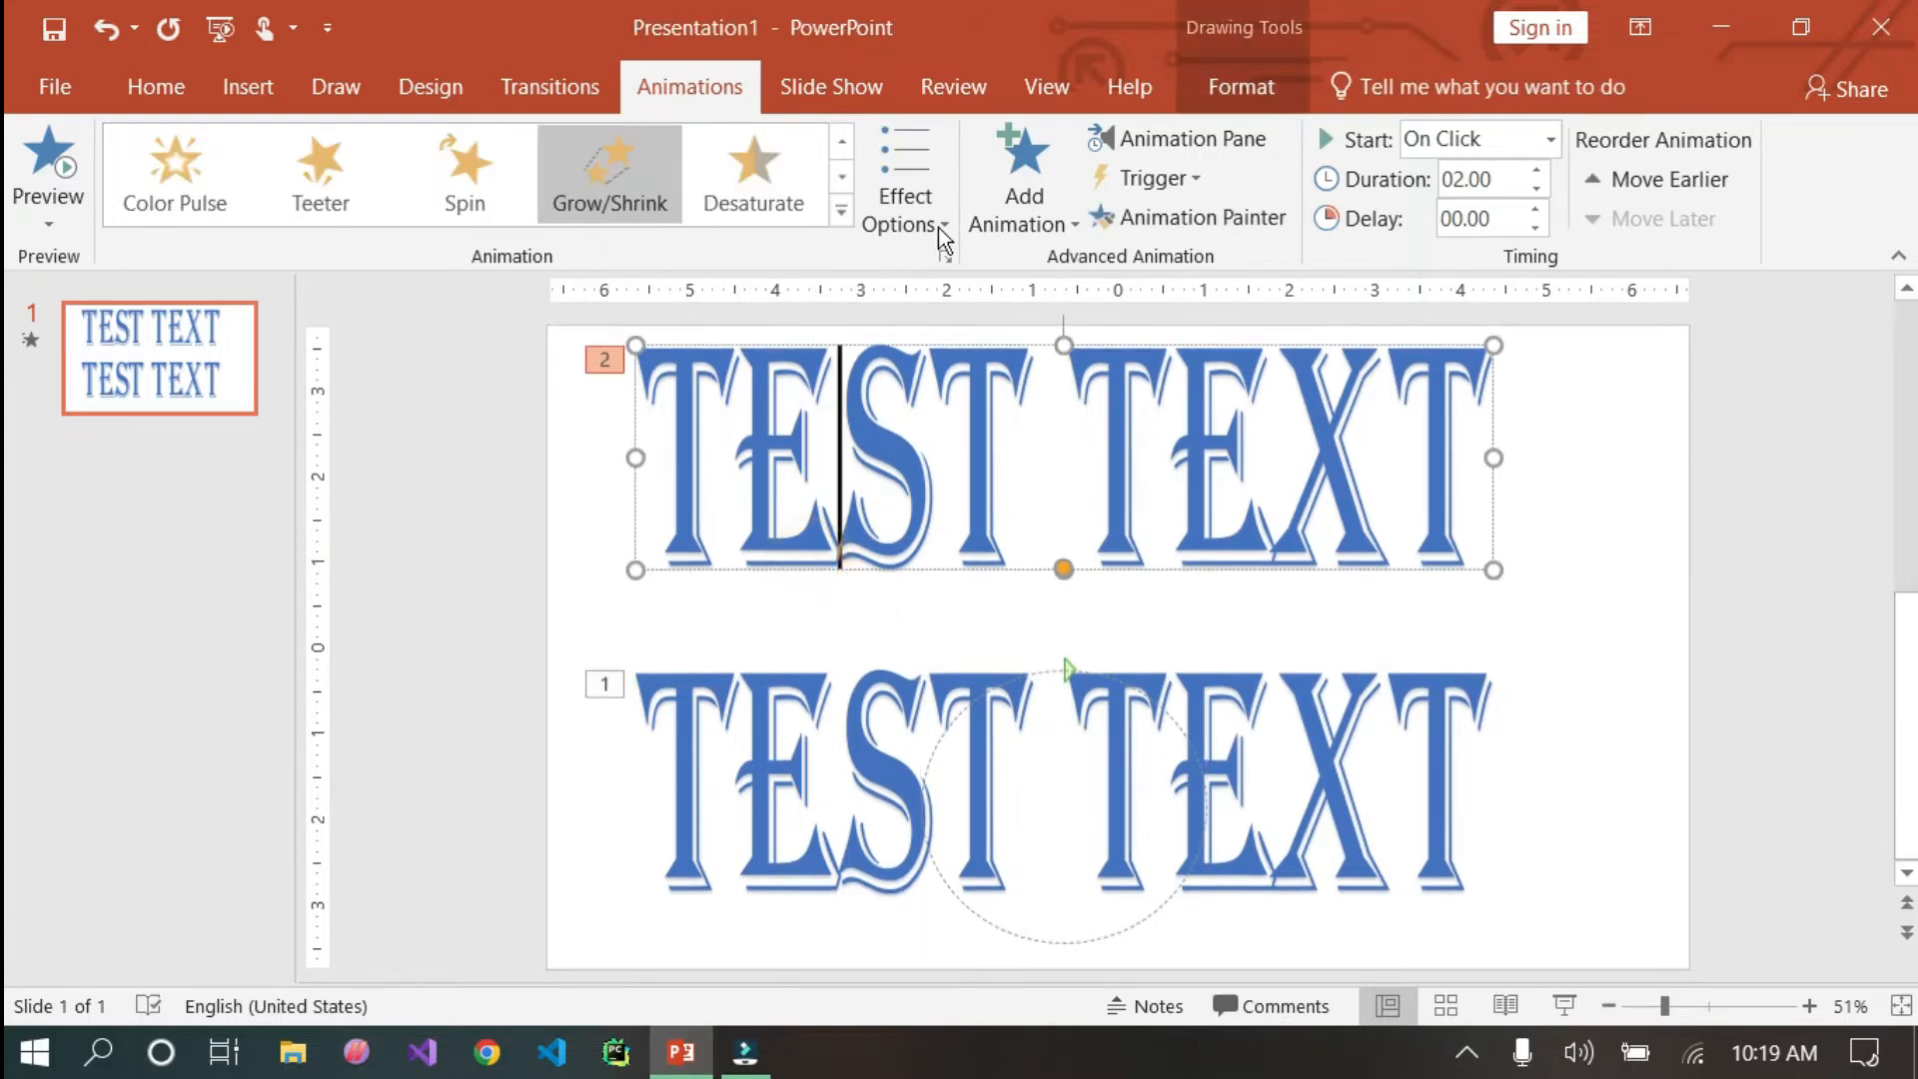
left_click(842, 143)
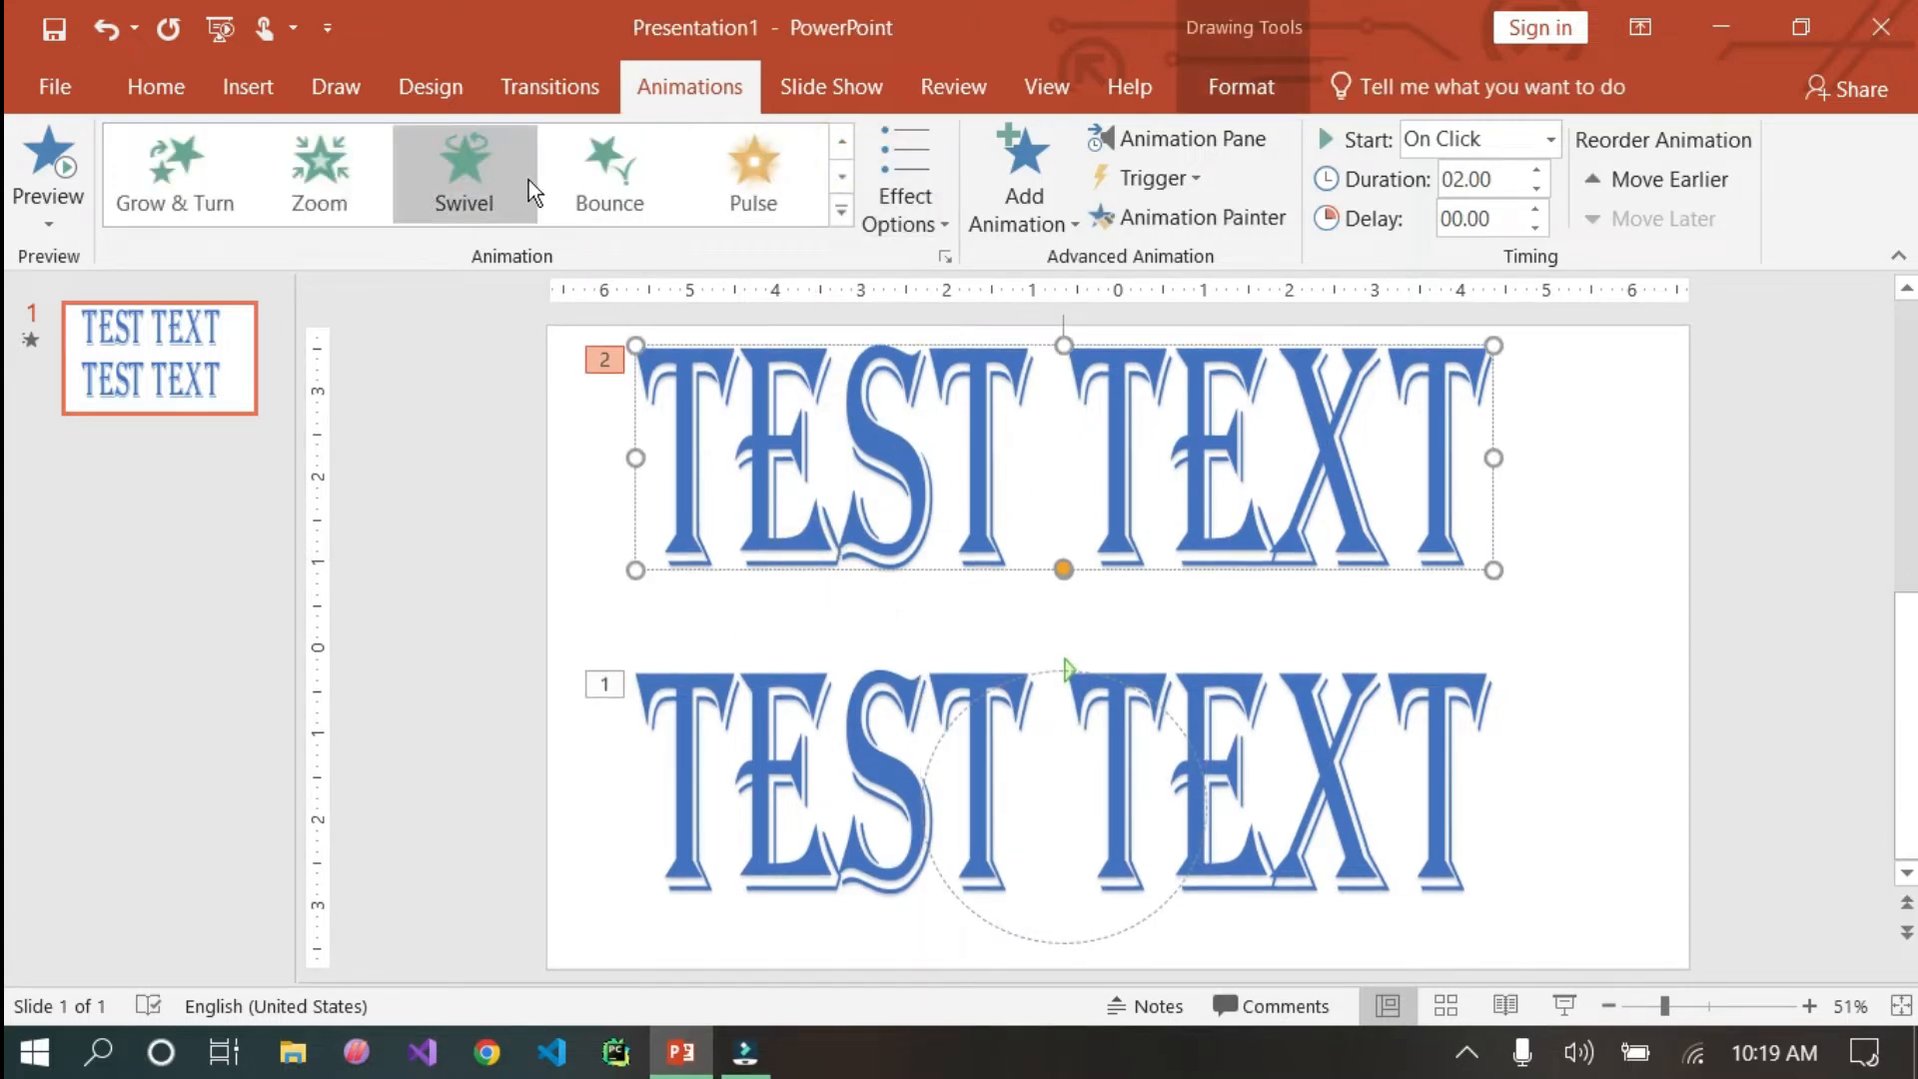
left_click(592, 176)
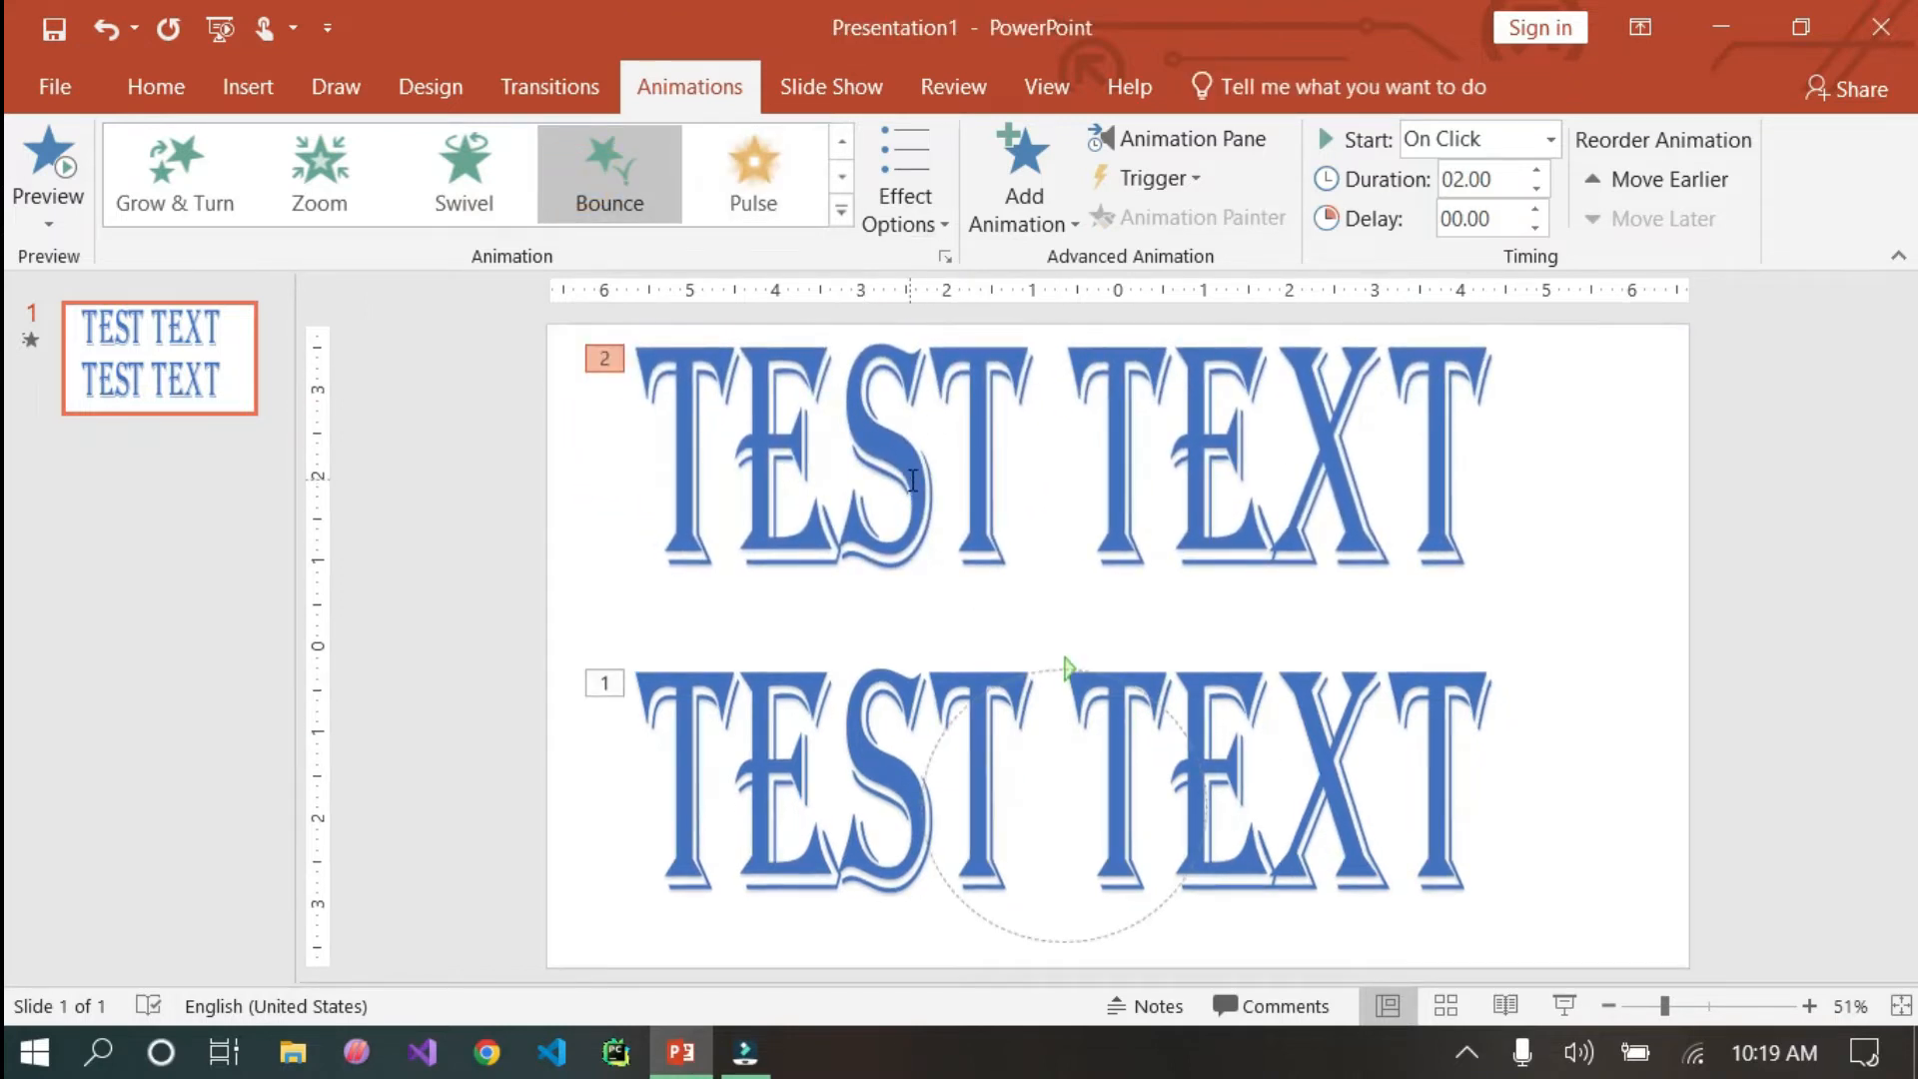
left_click(920, 220)
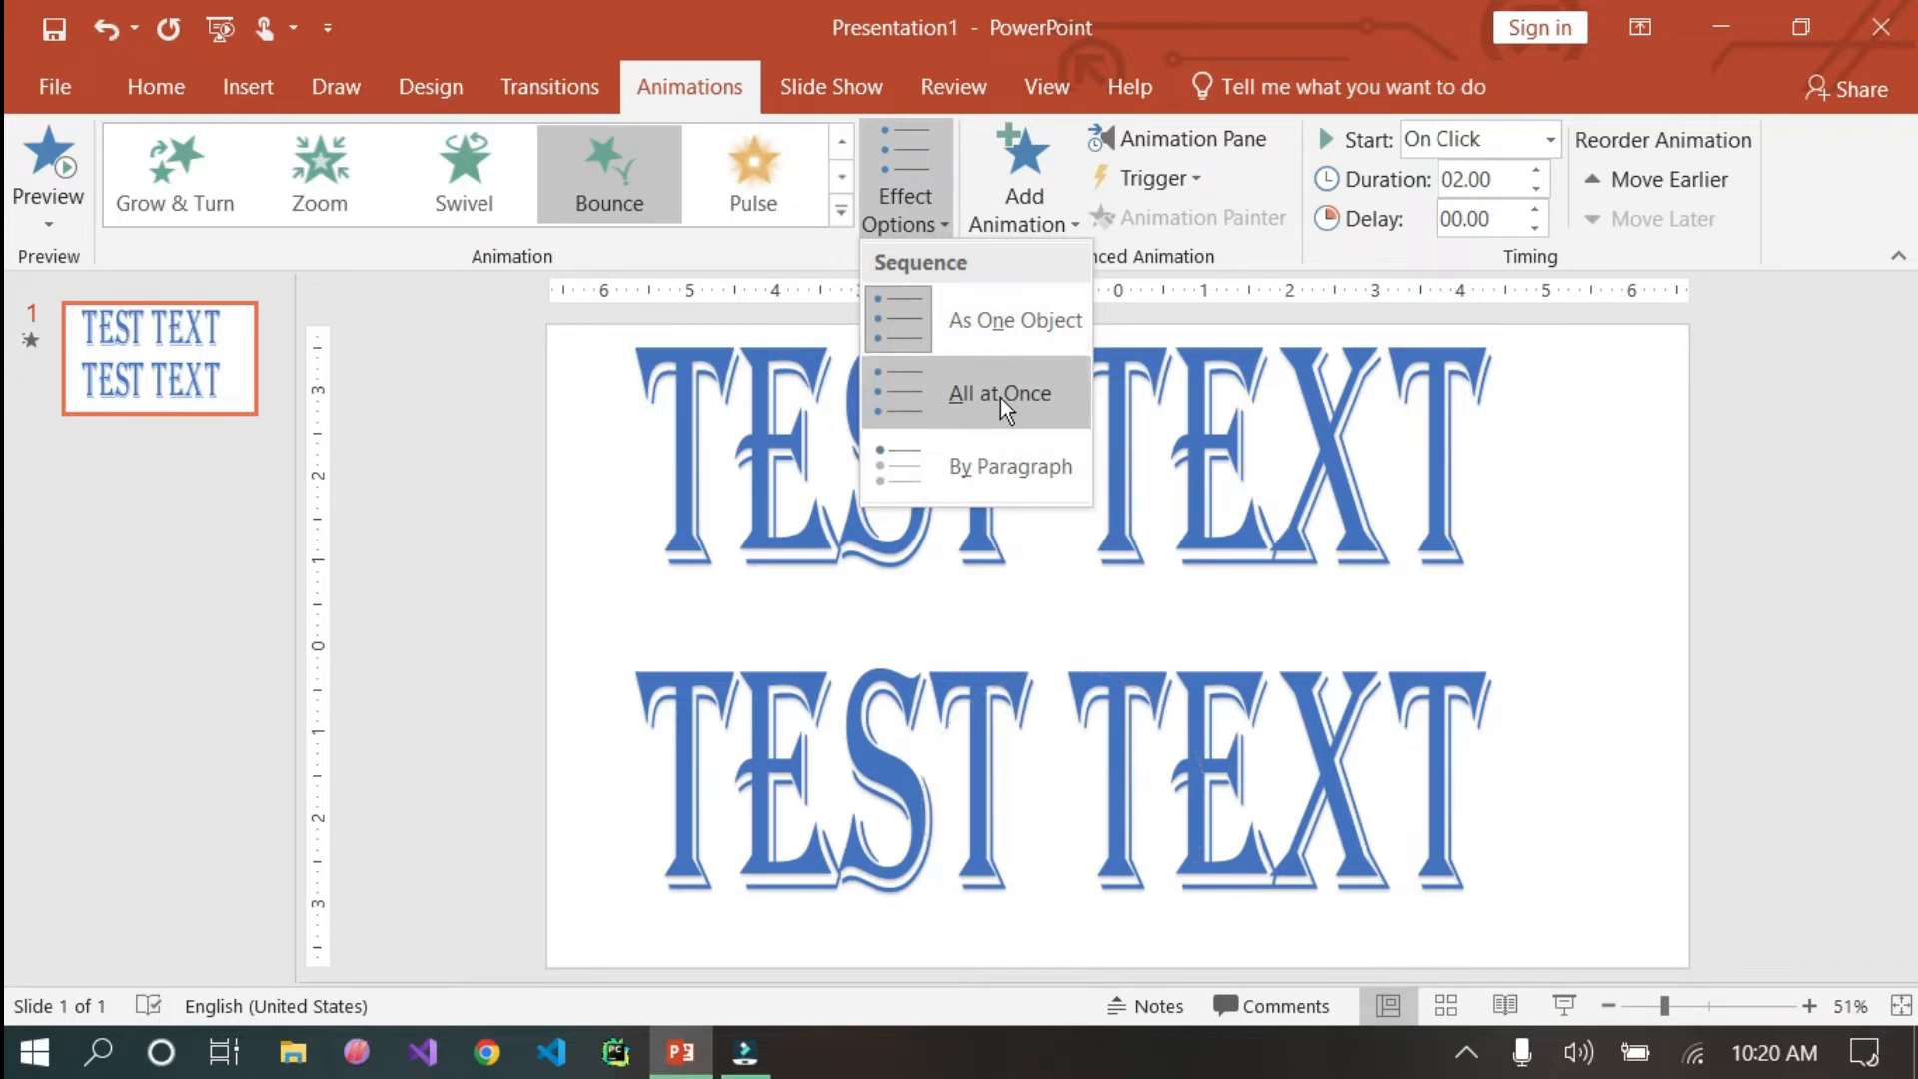
left_click(928, 394)
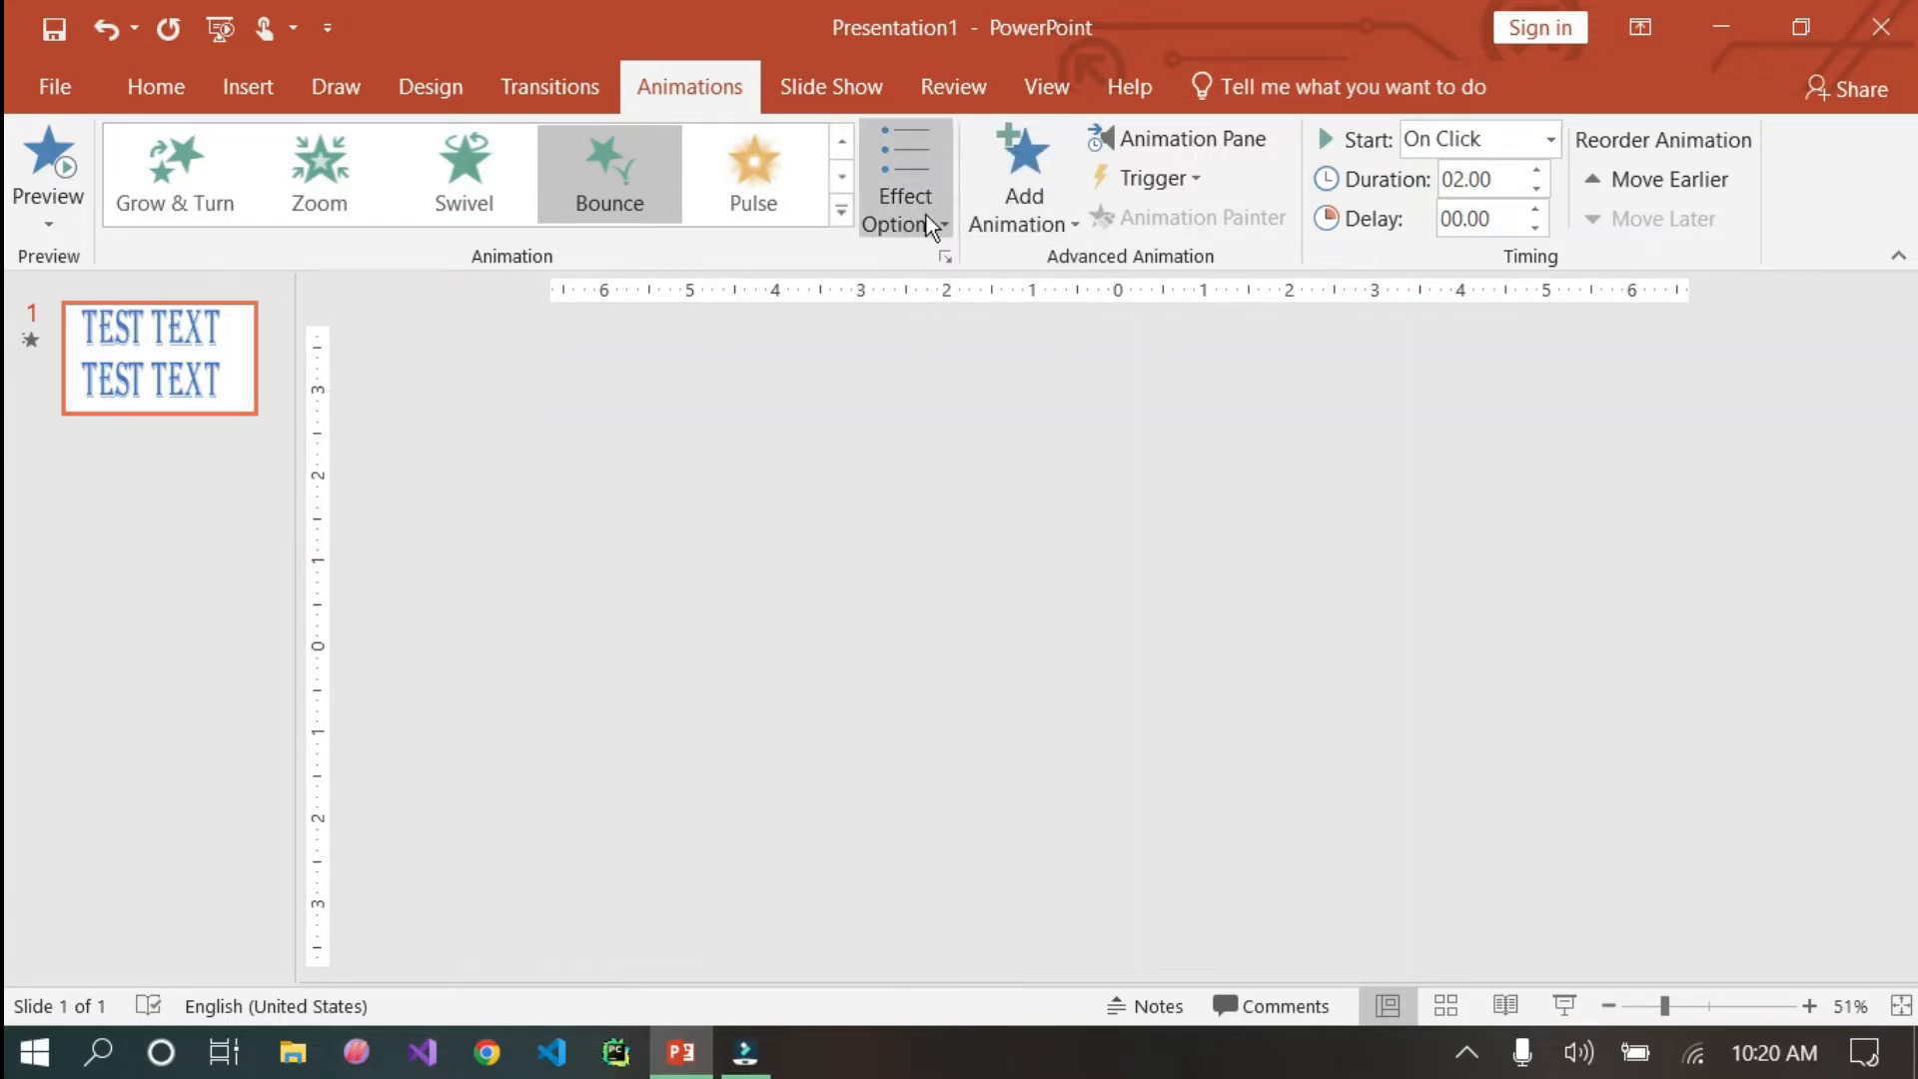
left_click(926, 214)
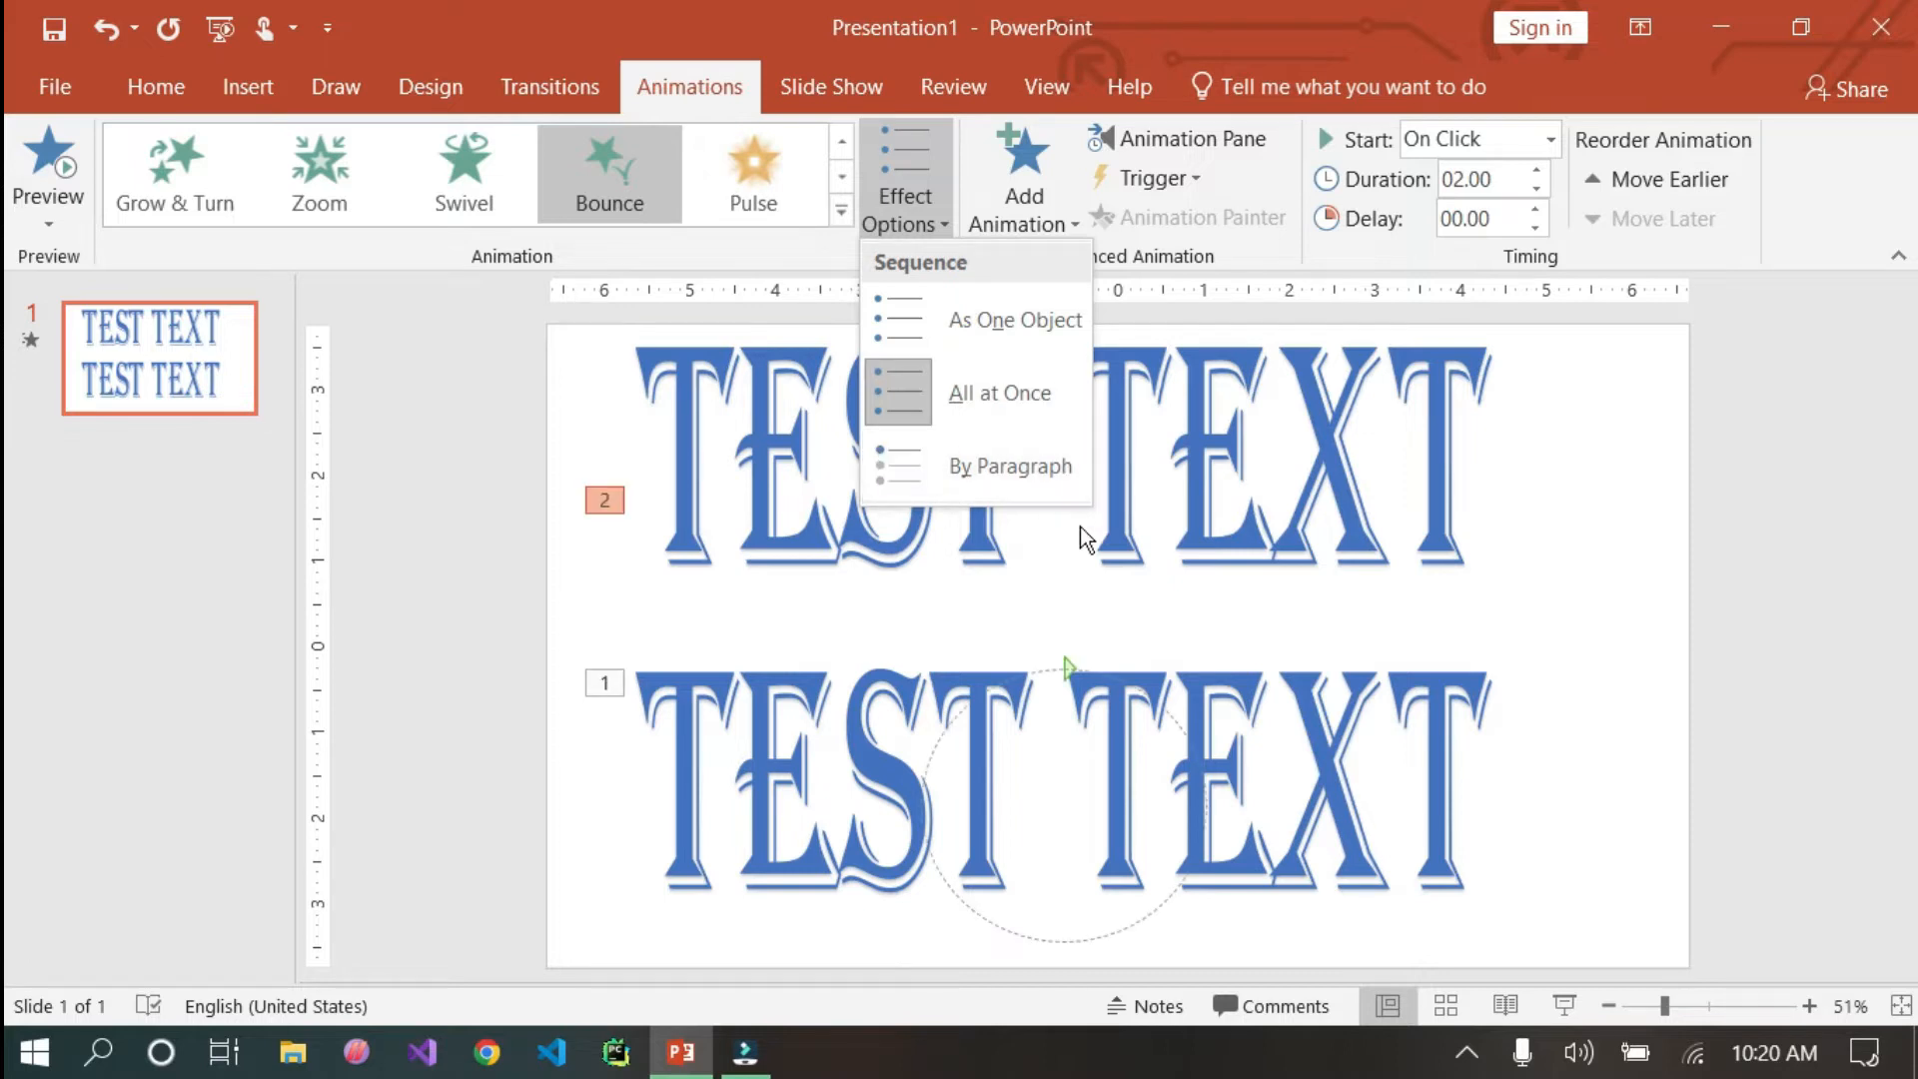
left_click(914, 579)
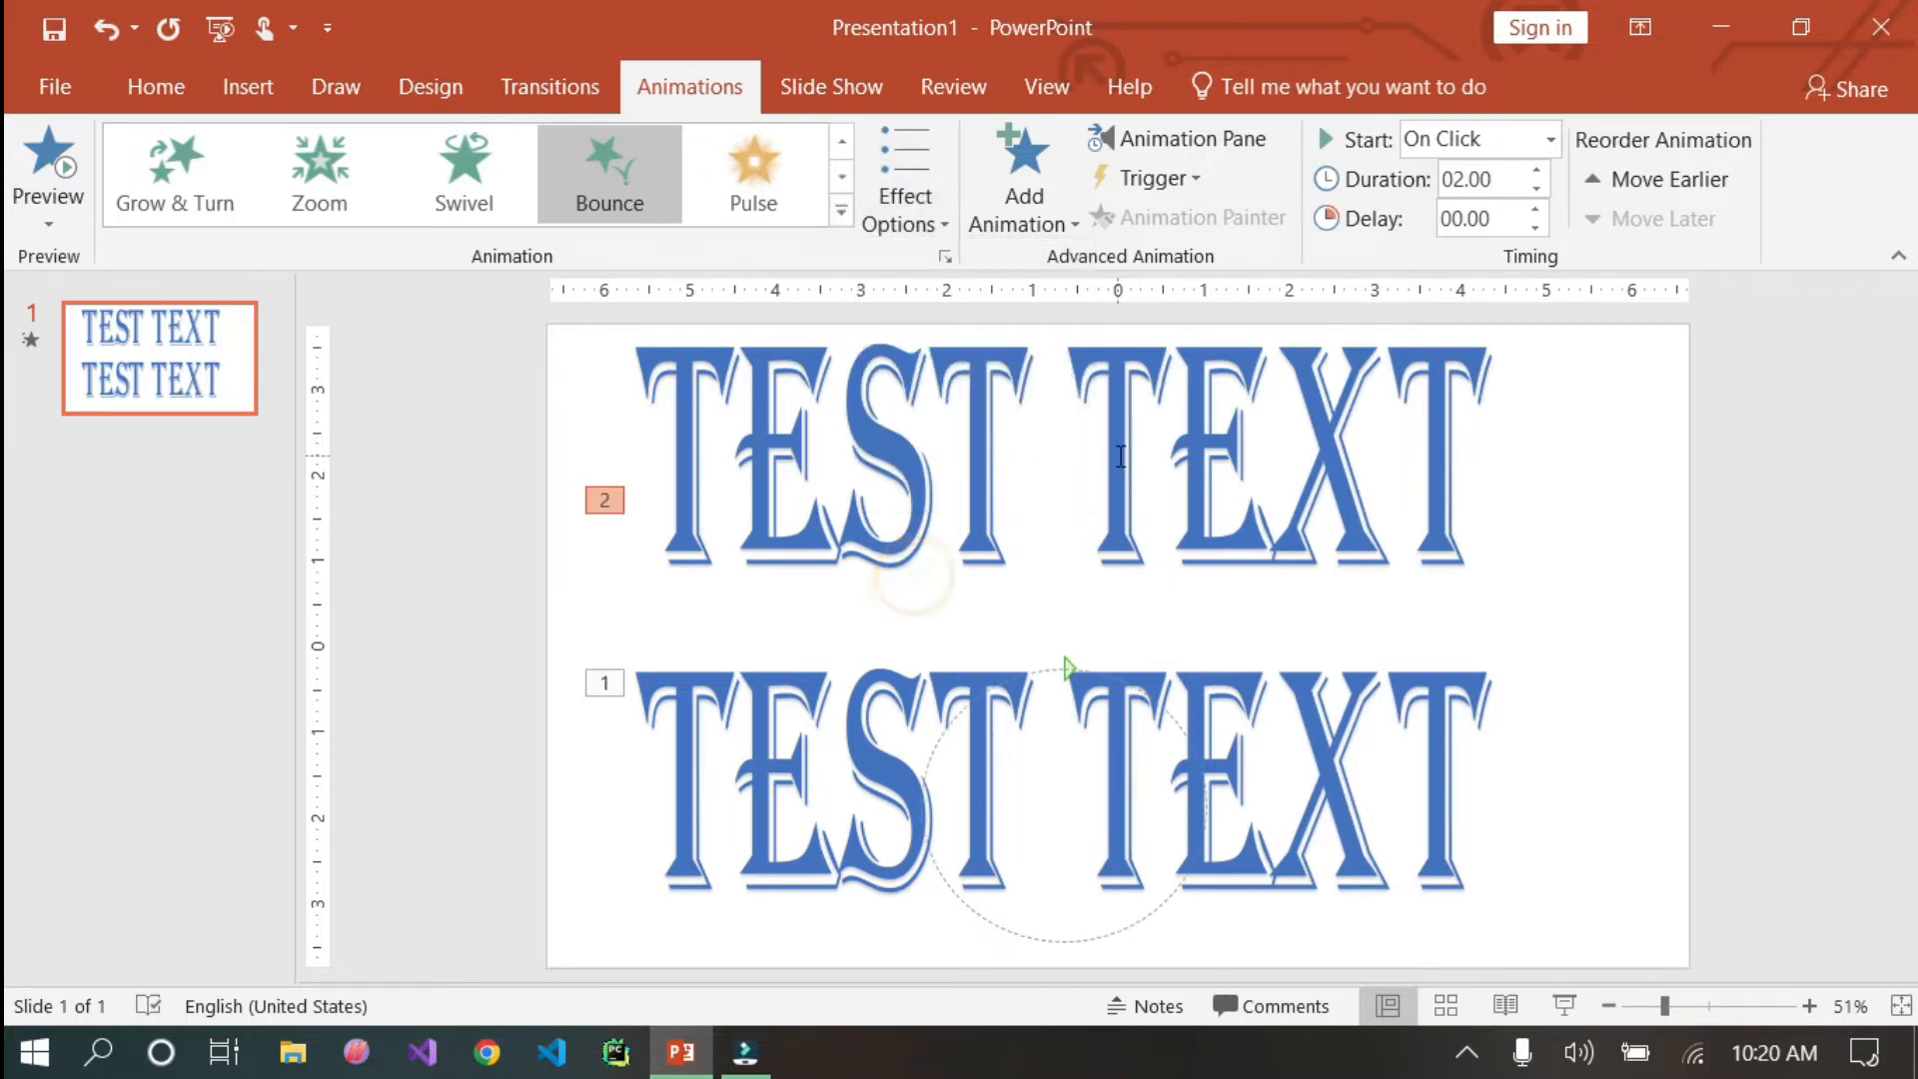
Remove the Transform text effect from the bottom text so it uses plain lettering.
left_click(909, 700)
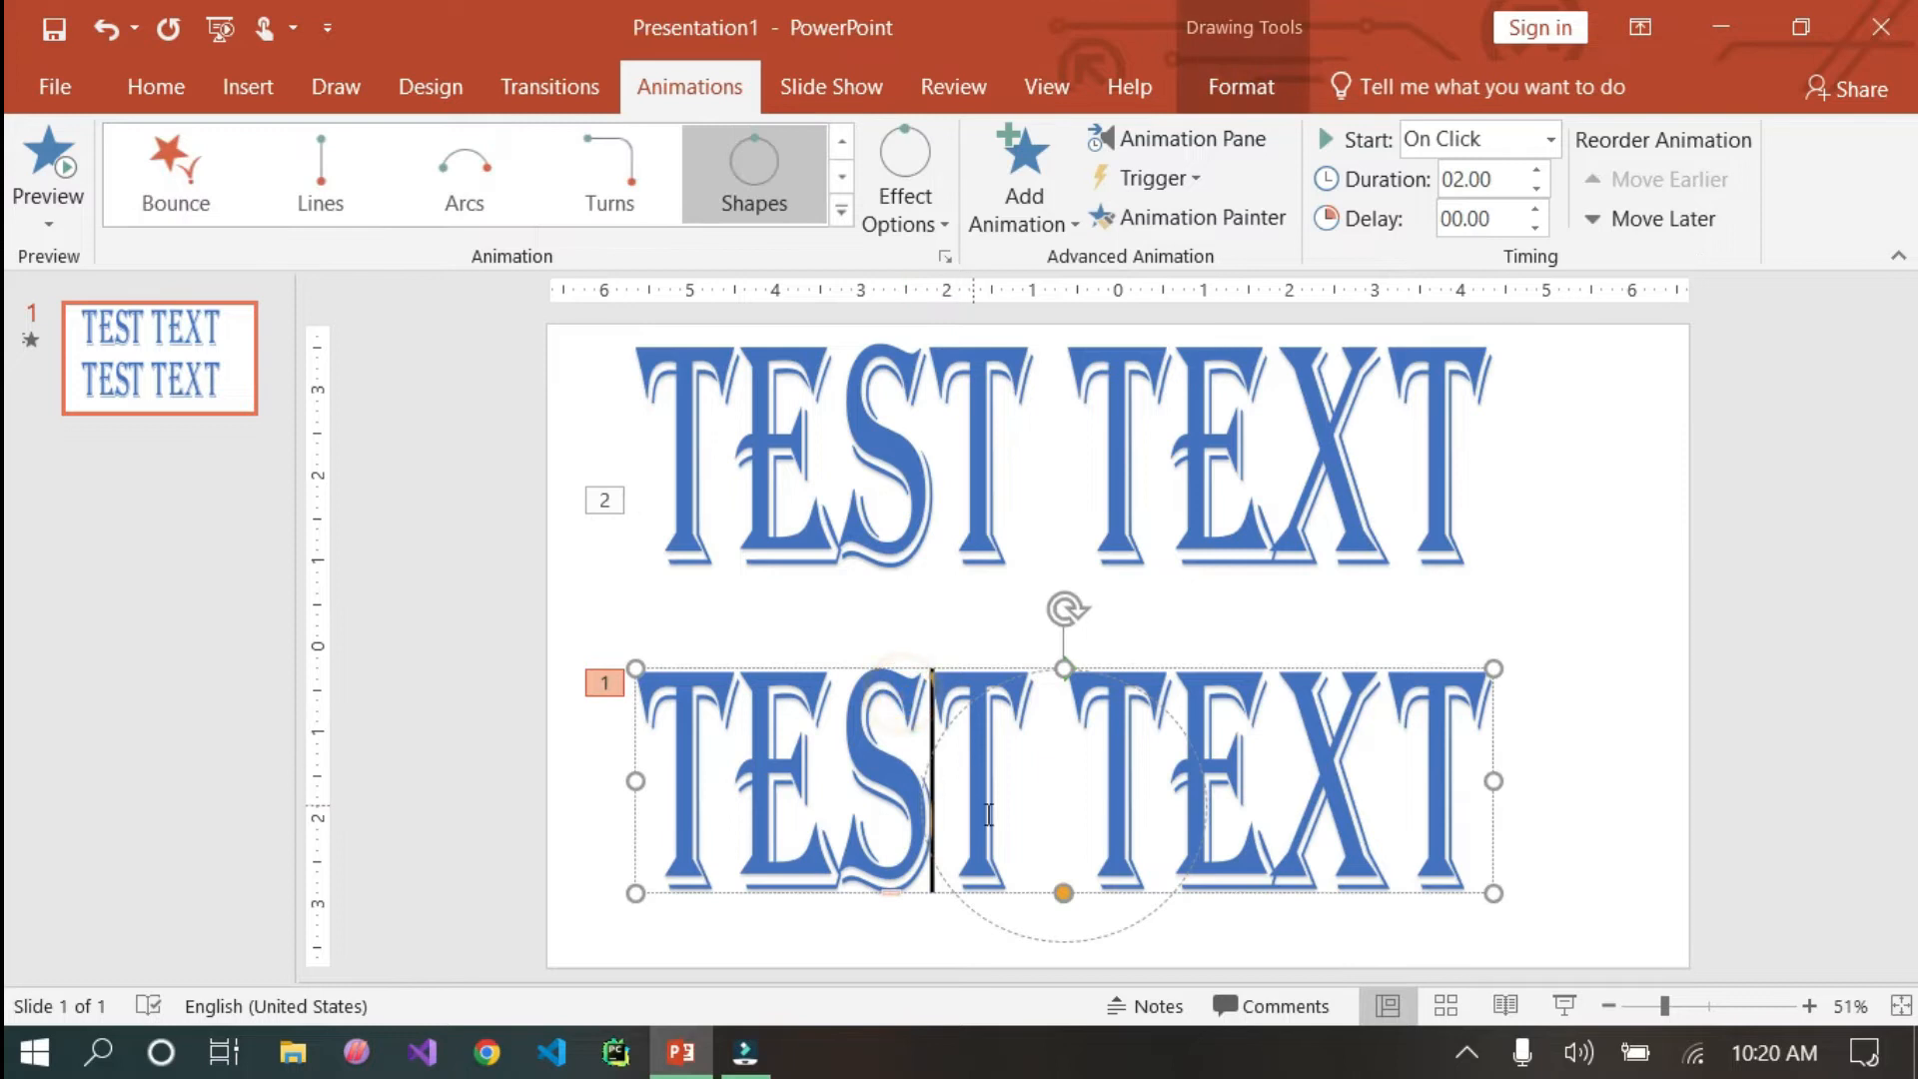
triple_click(1246, 759)
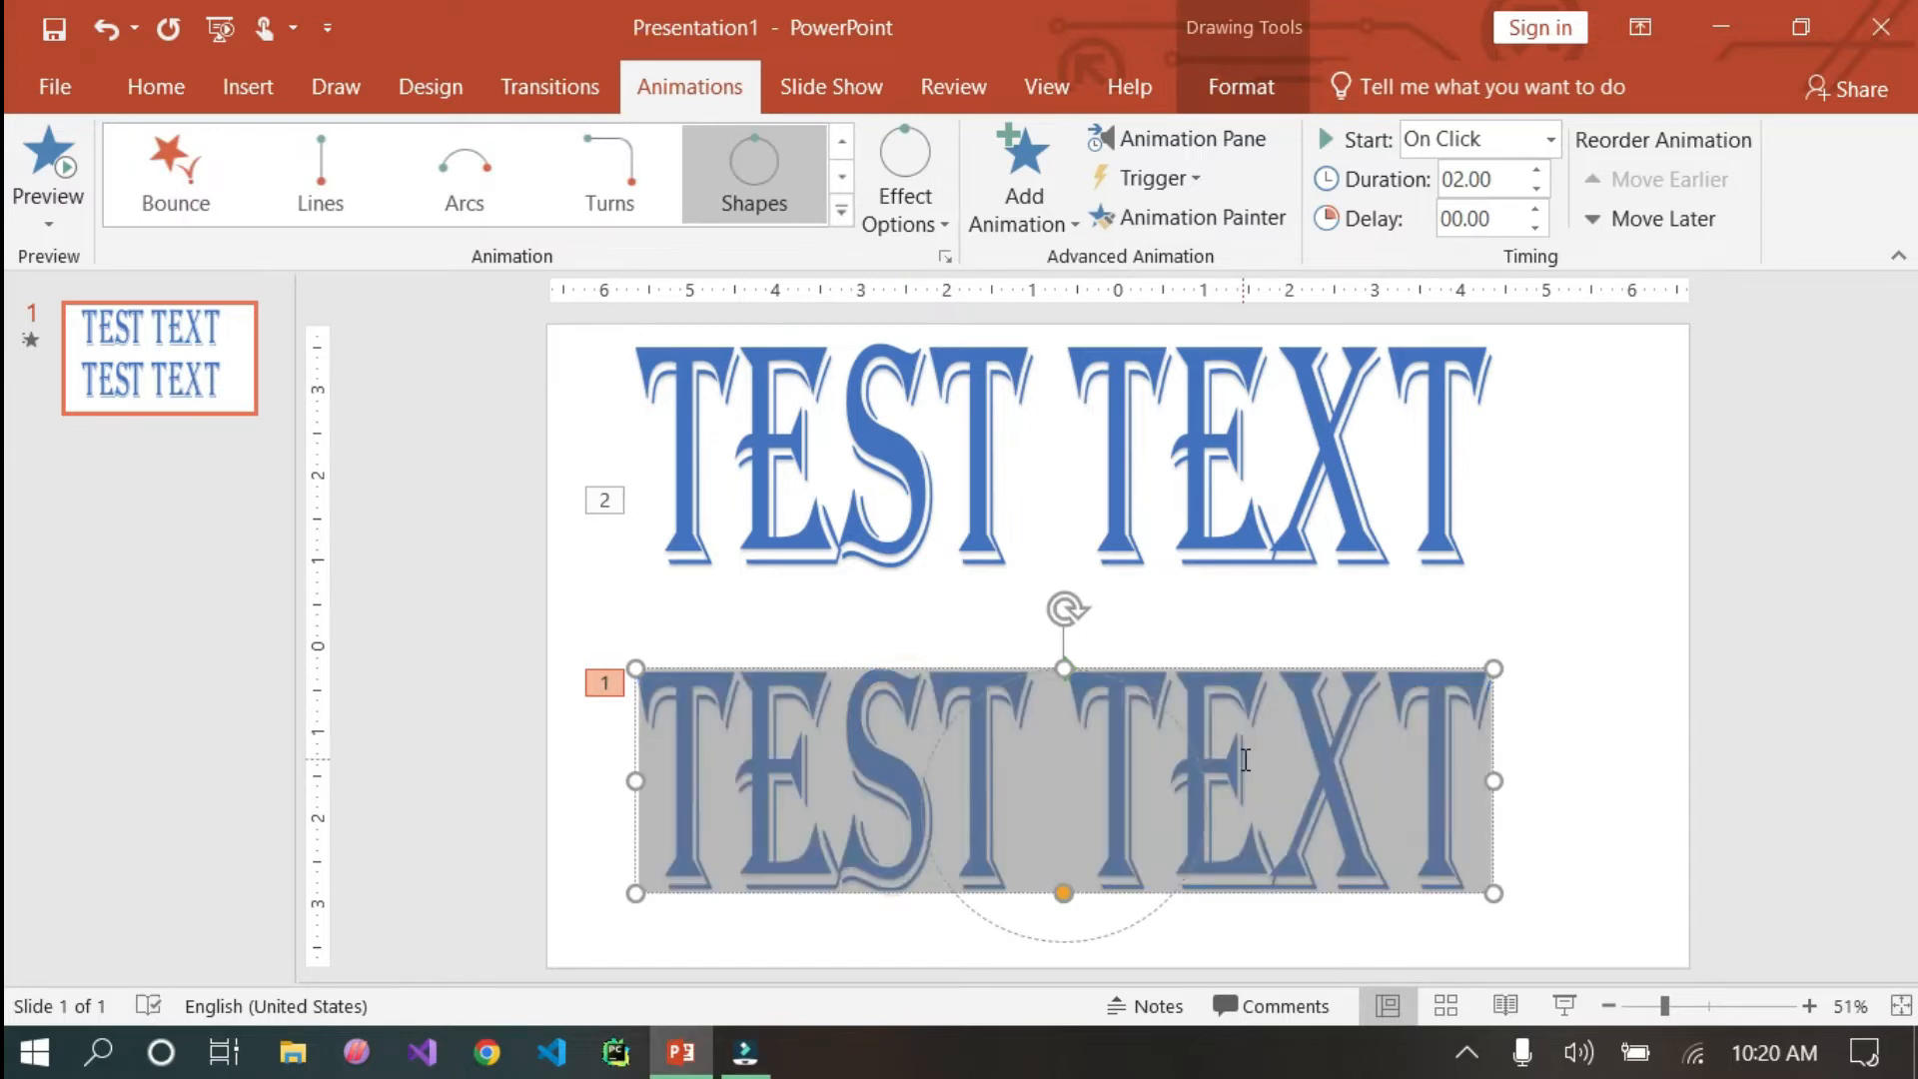
left_click(1385, 837)
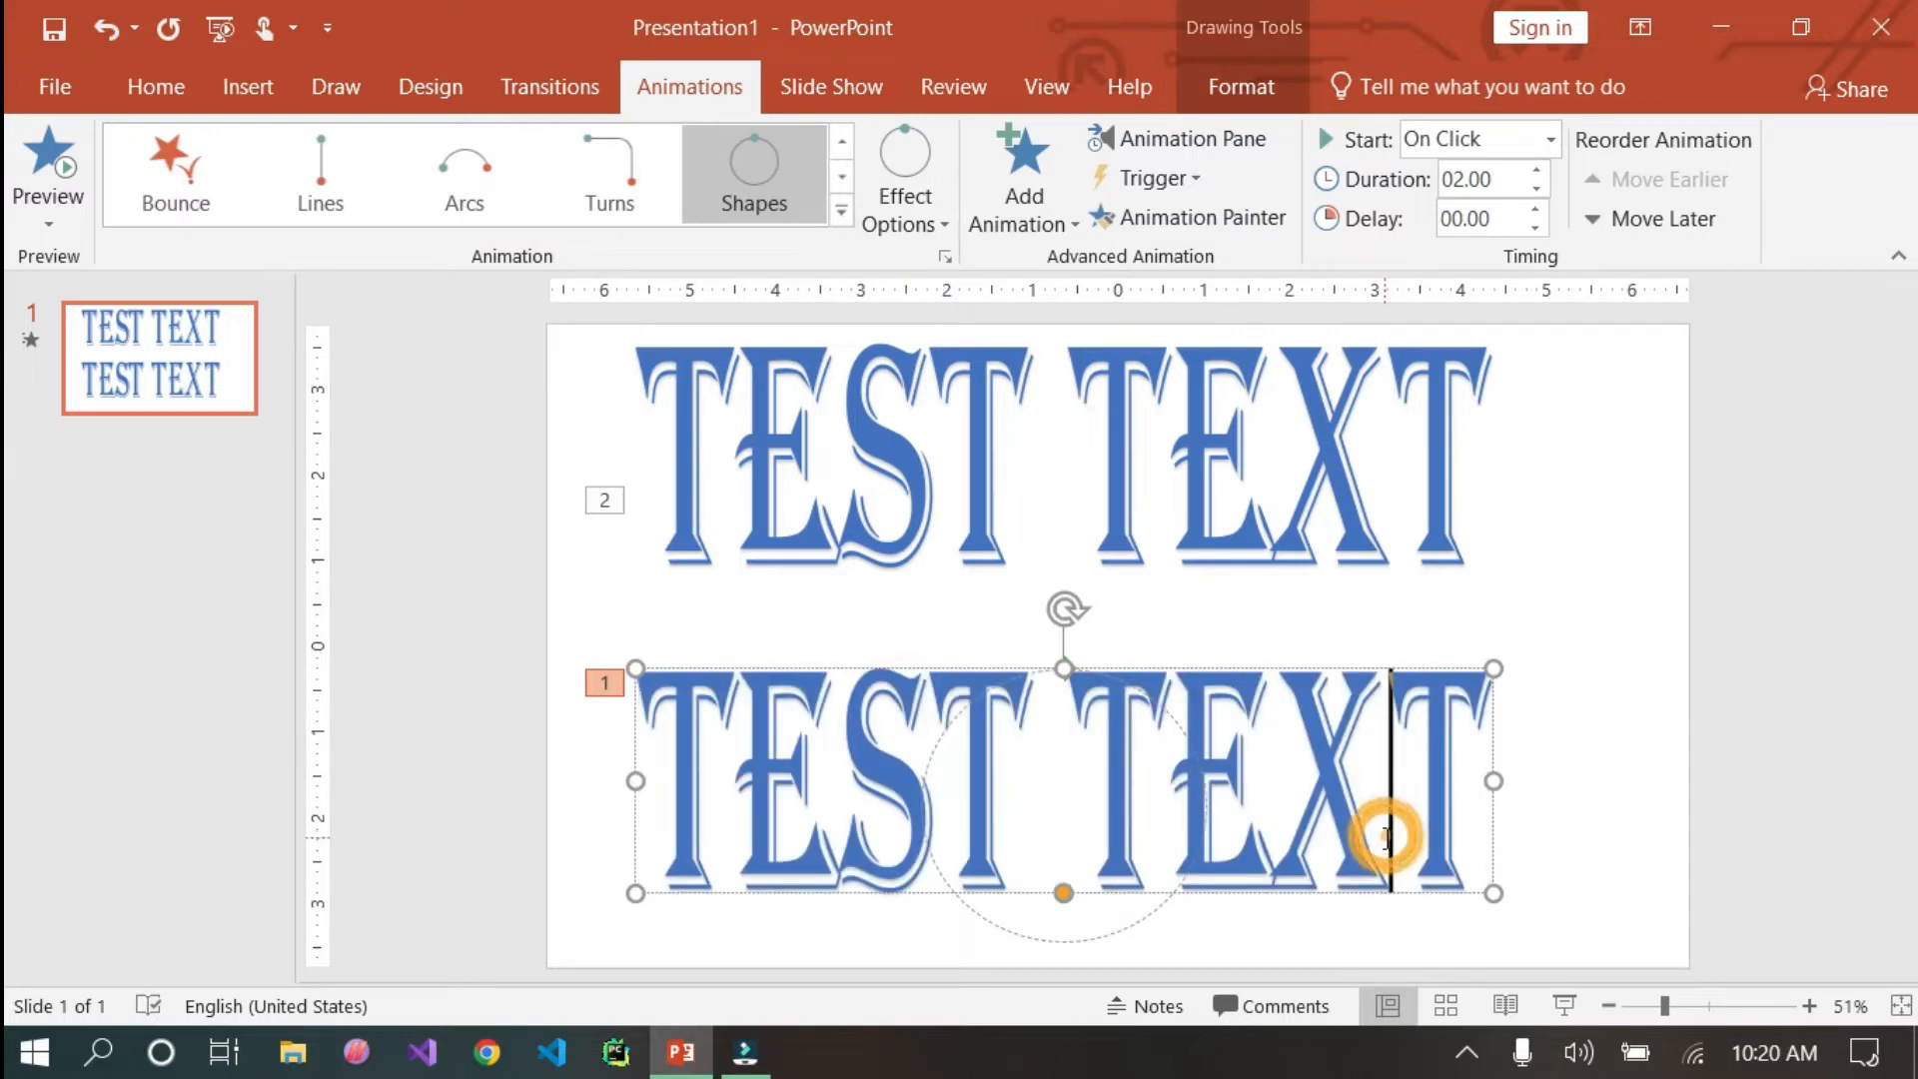
left_click(1244, 81)
left_click(1219, 213)
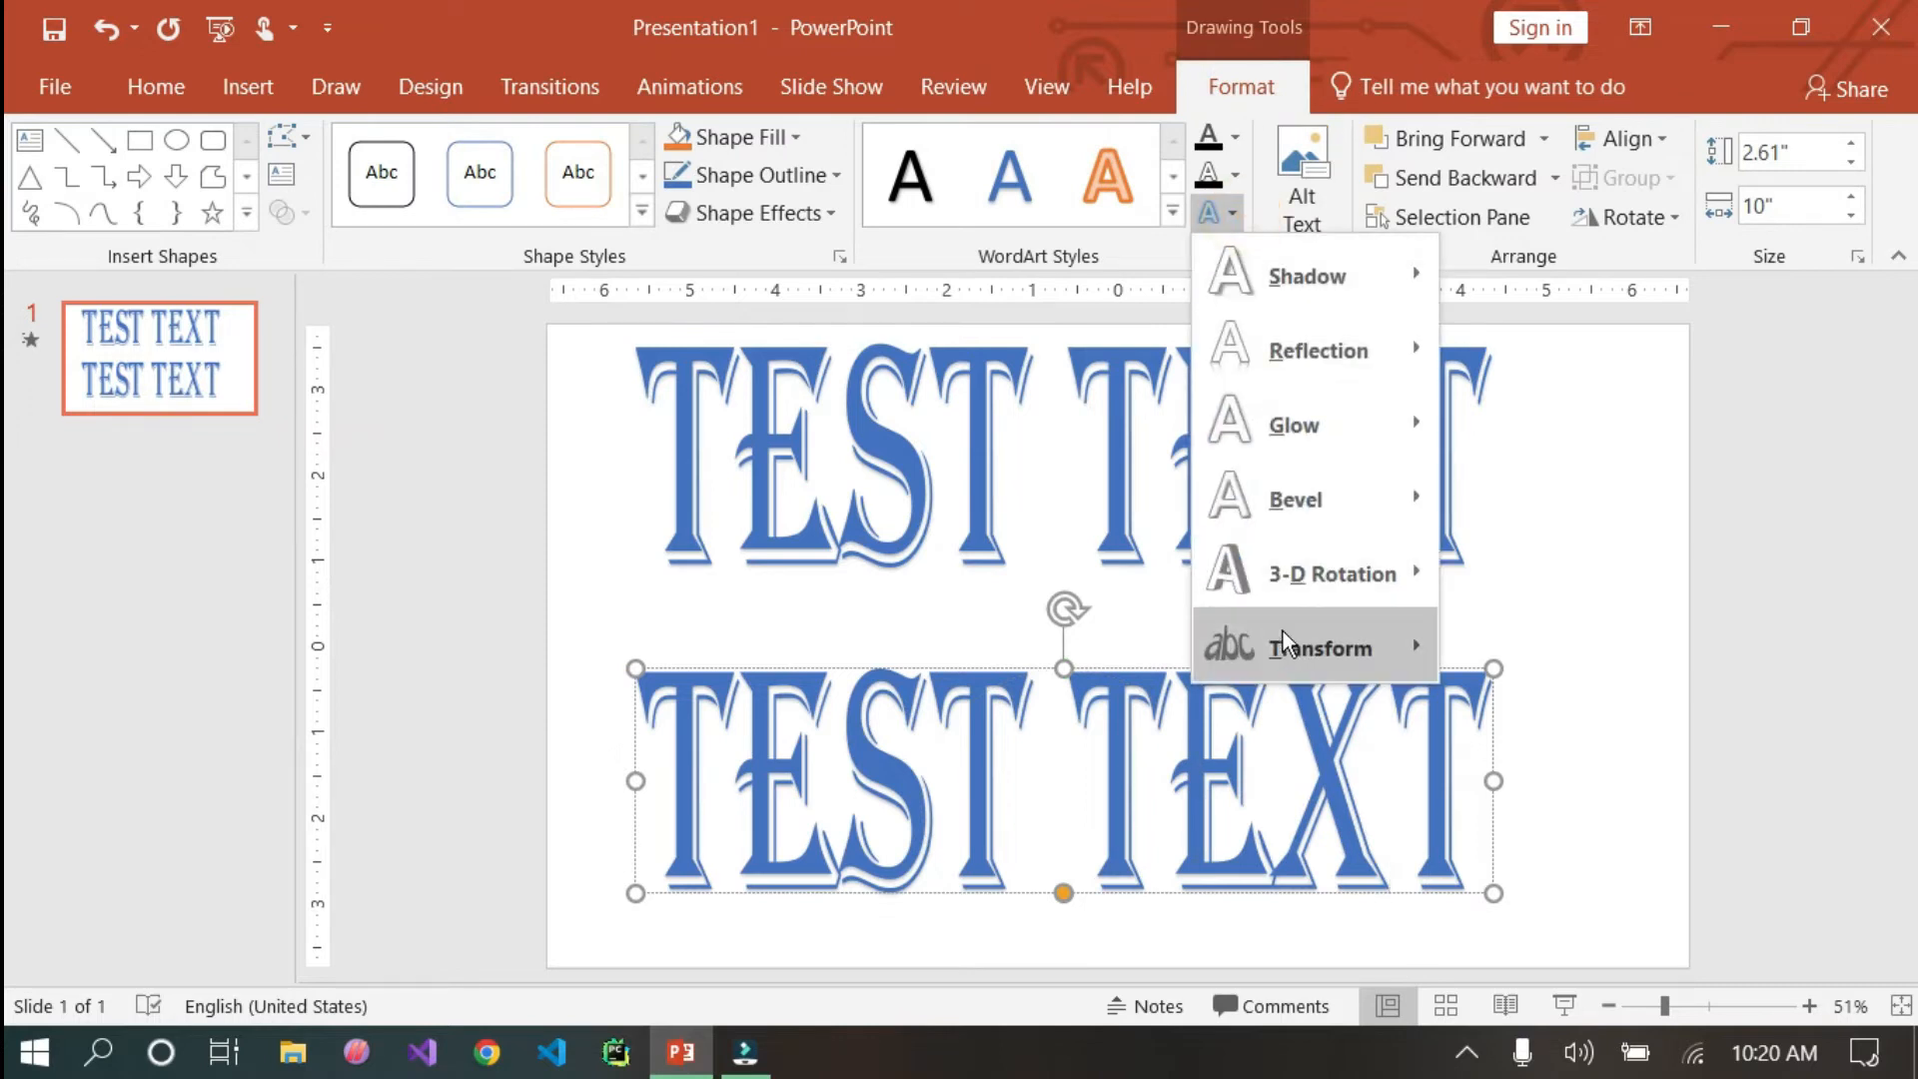
left_click(1285, 639)
left_click(1513, 374)
Add the lines TEST 2, TEST 3 and TEST 4 below TEST TEXT in the bottom text box.
left_click(1331, 848)
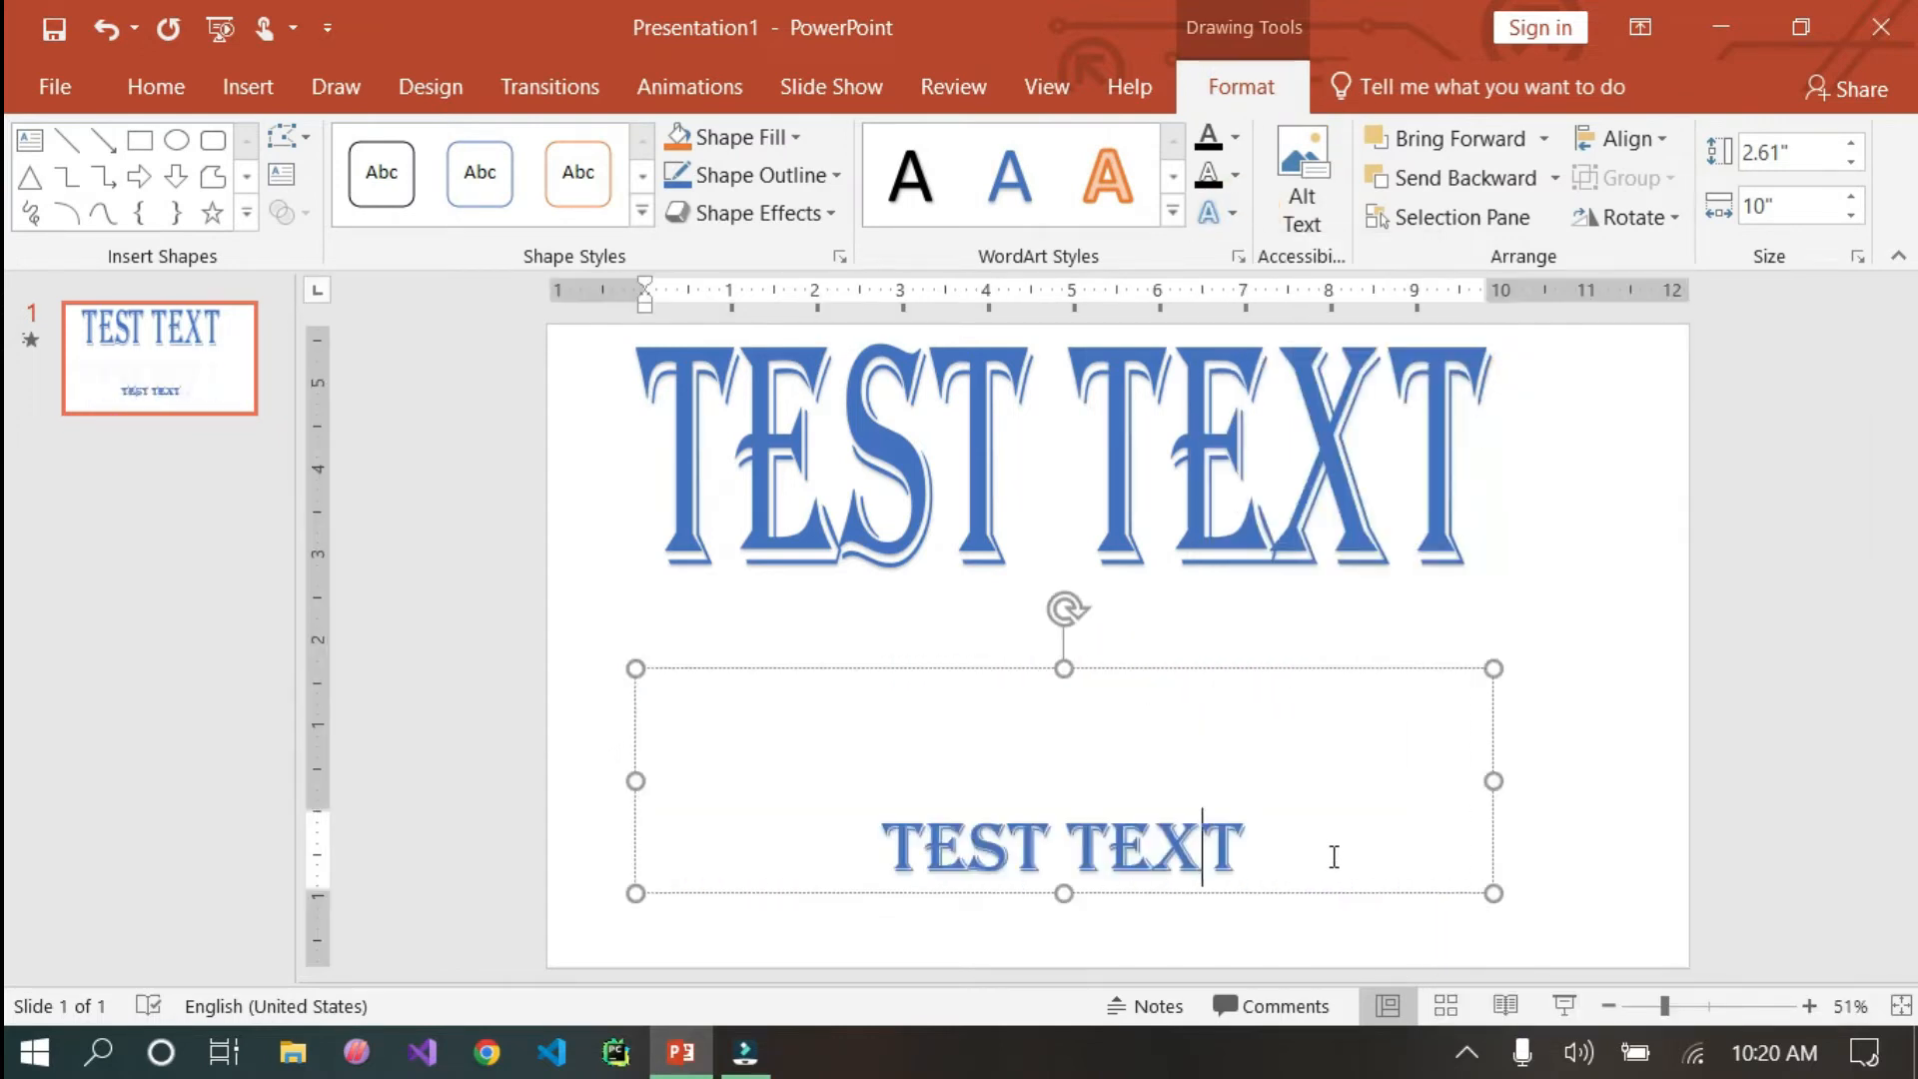
type("]\\")
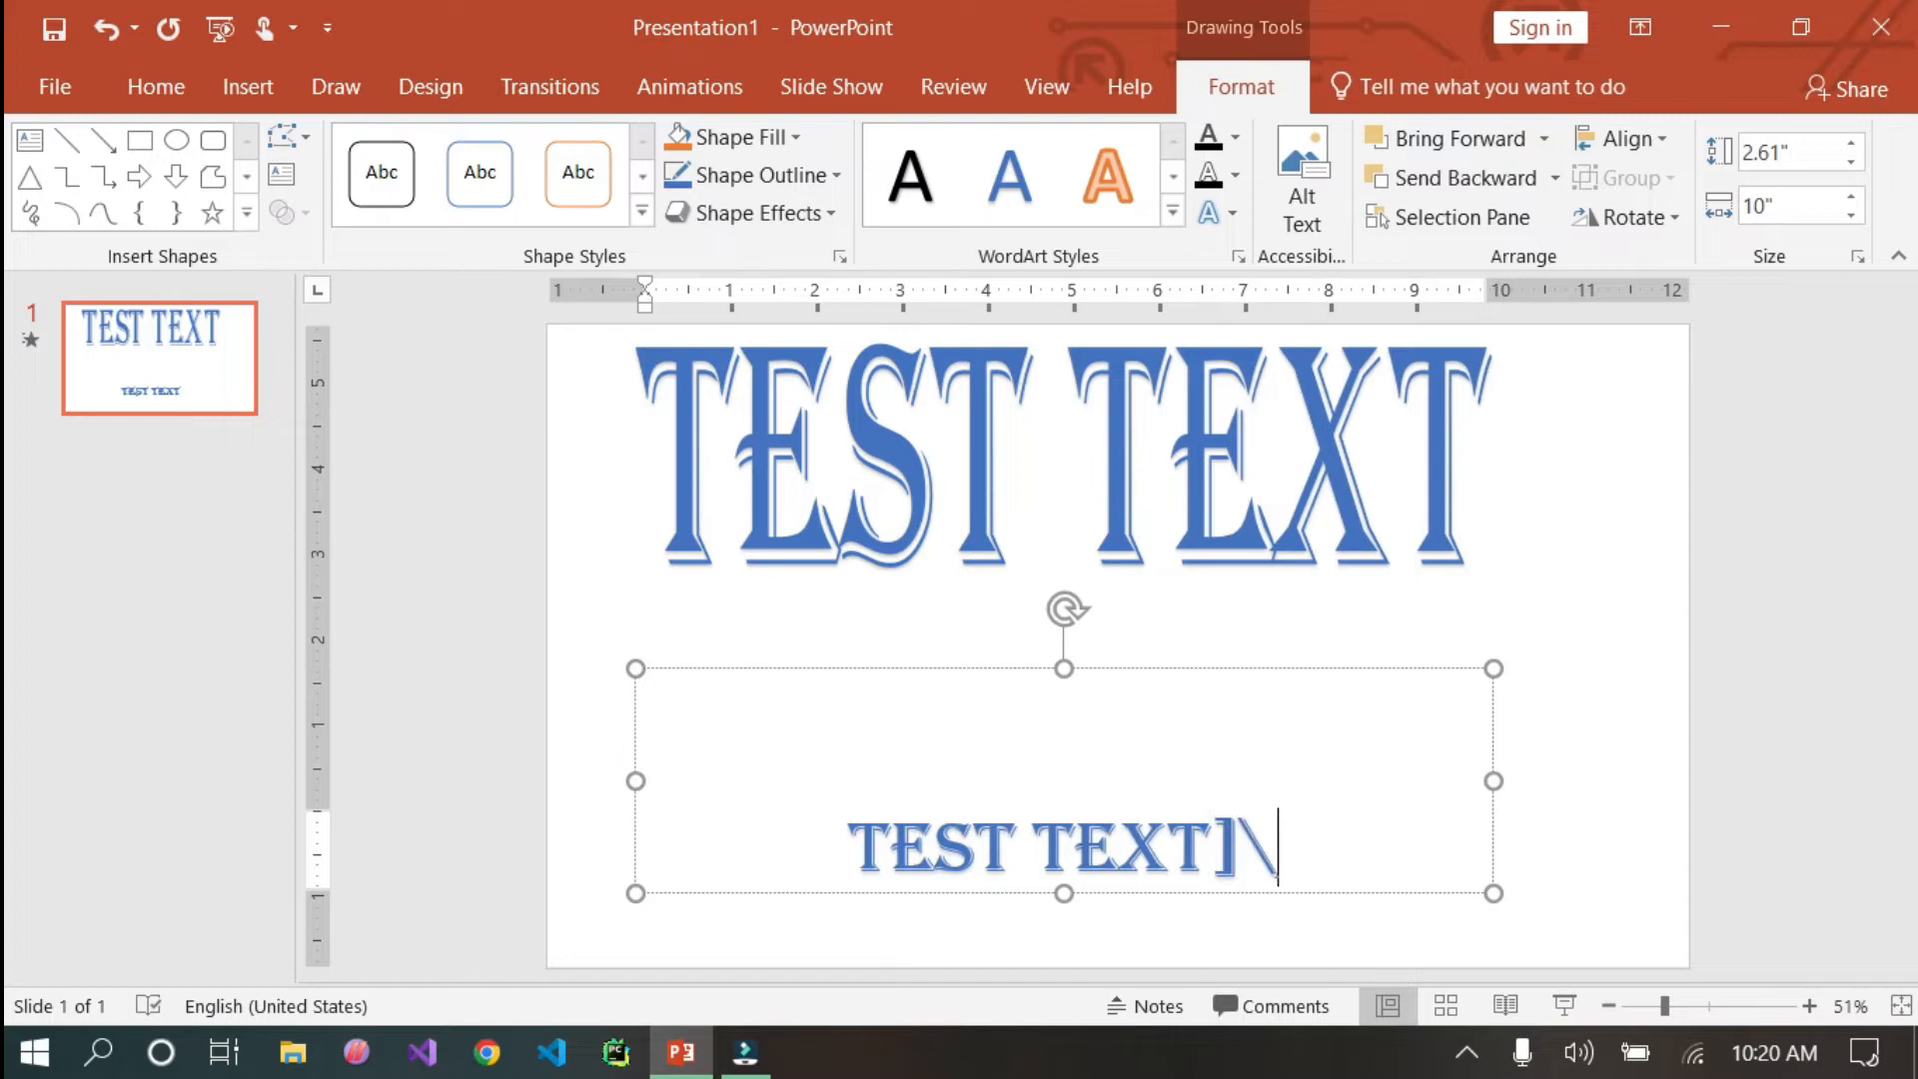
key("BackSpace")
key("BackSpace")
key("Return")
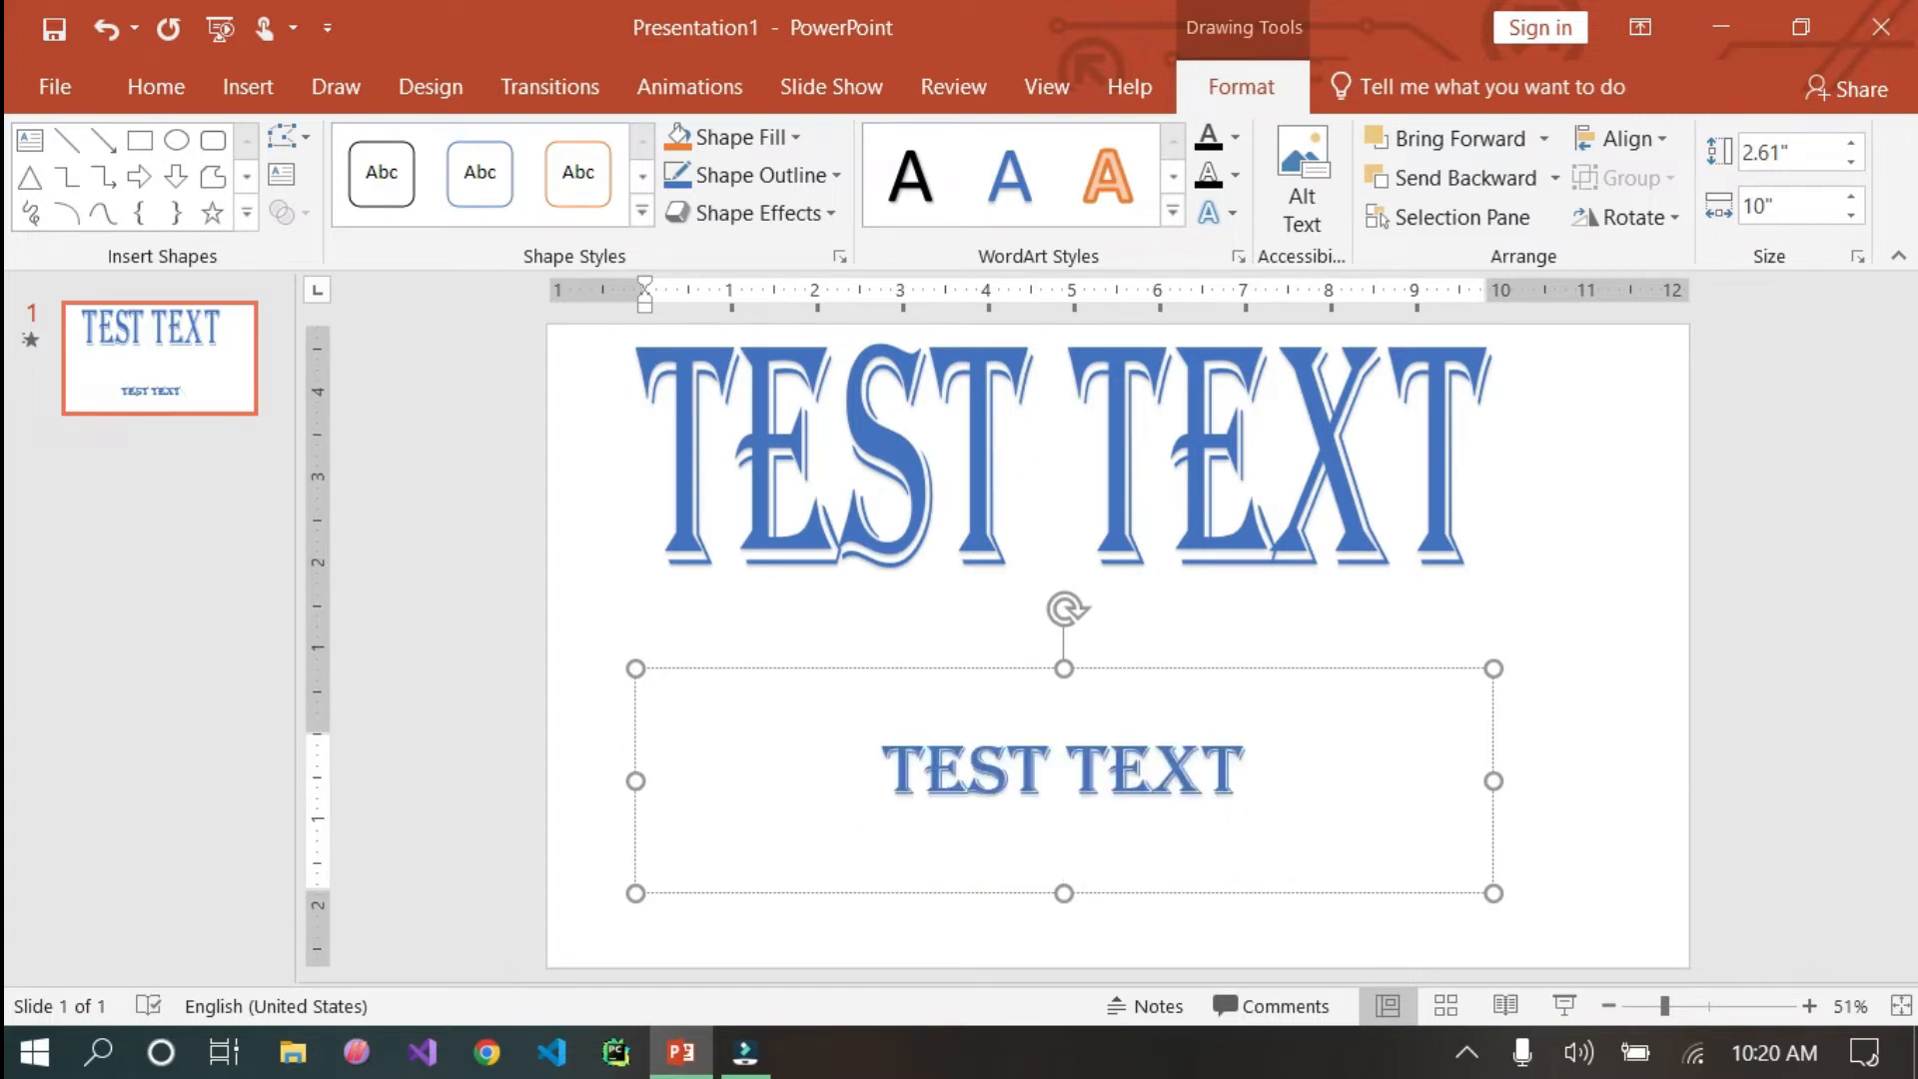
type("TES")
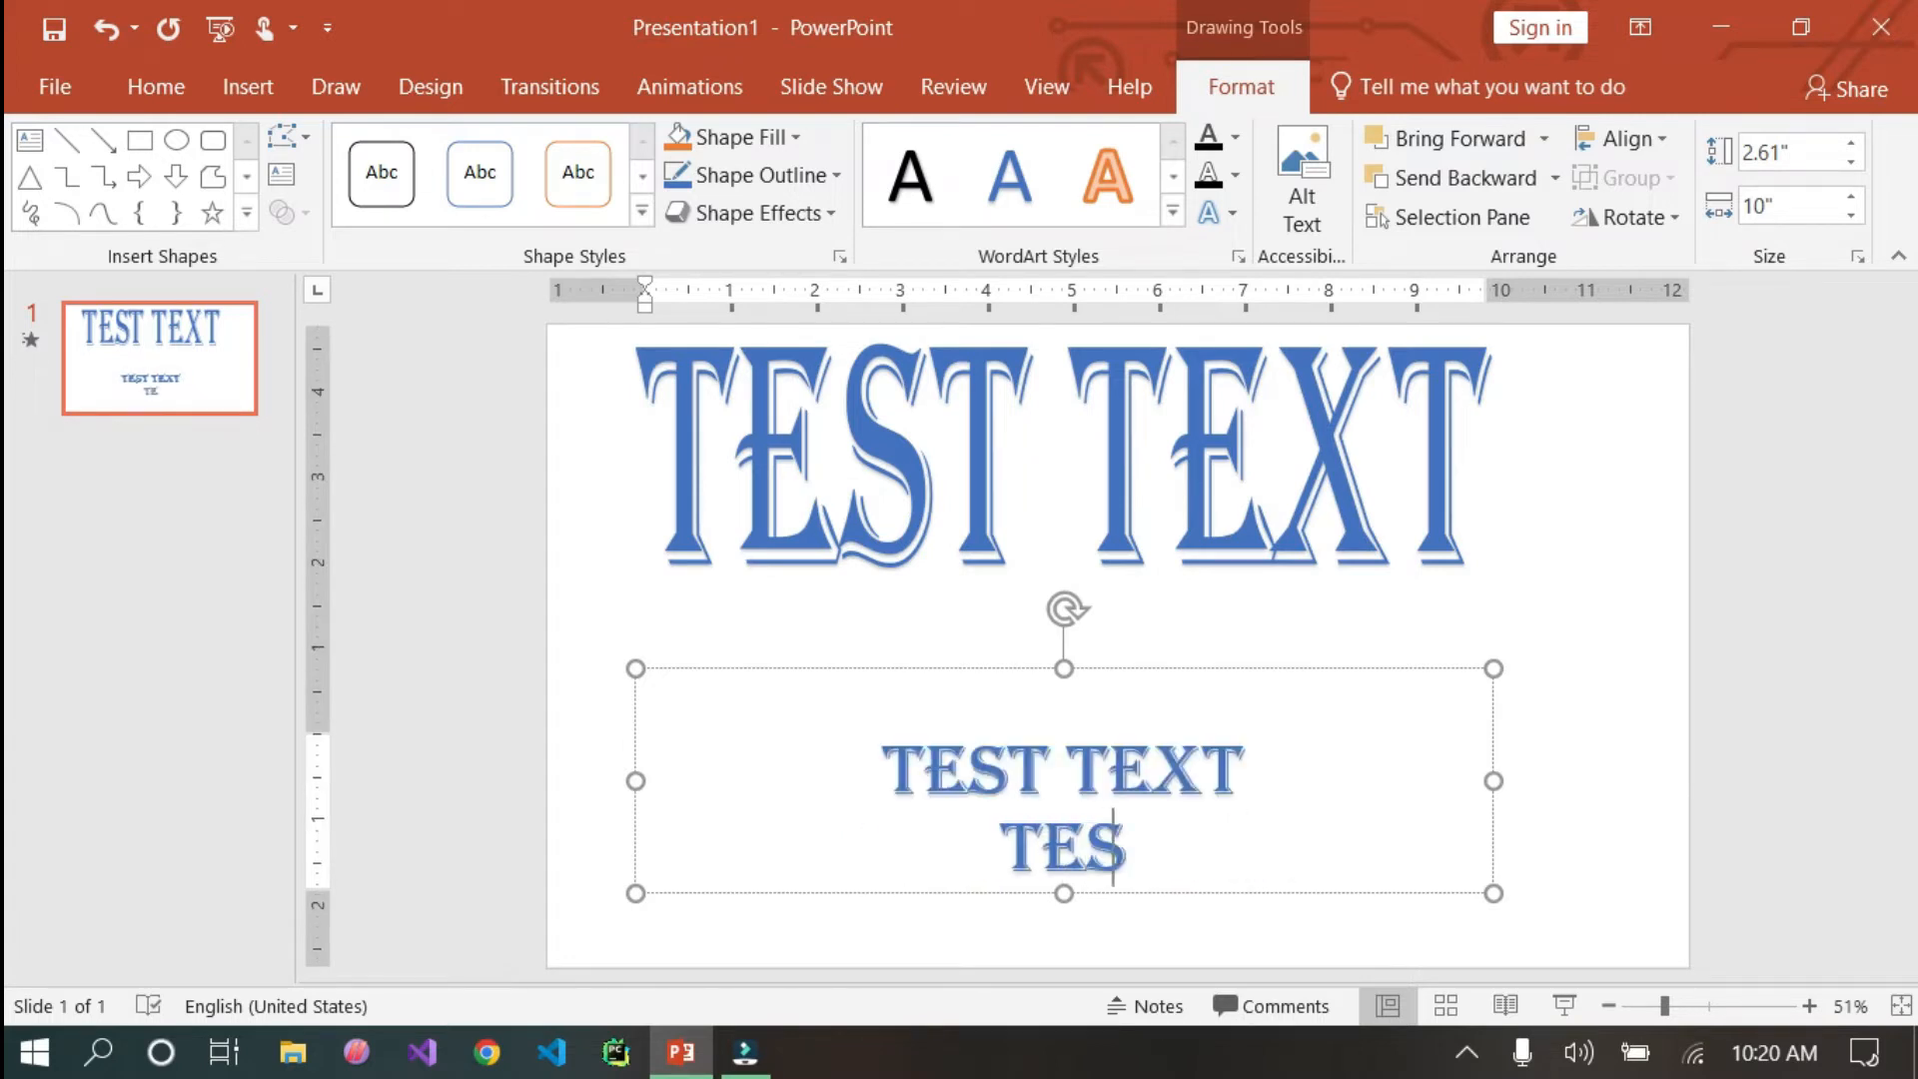
type("T 2")
key("Return")
type("TEST 3")
key("Return")
type("TEST")
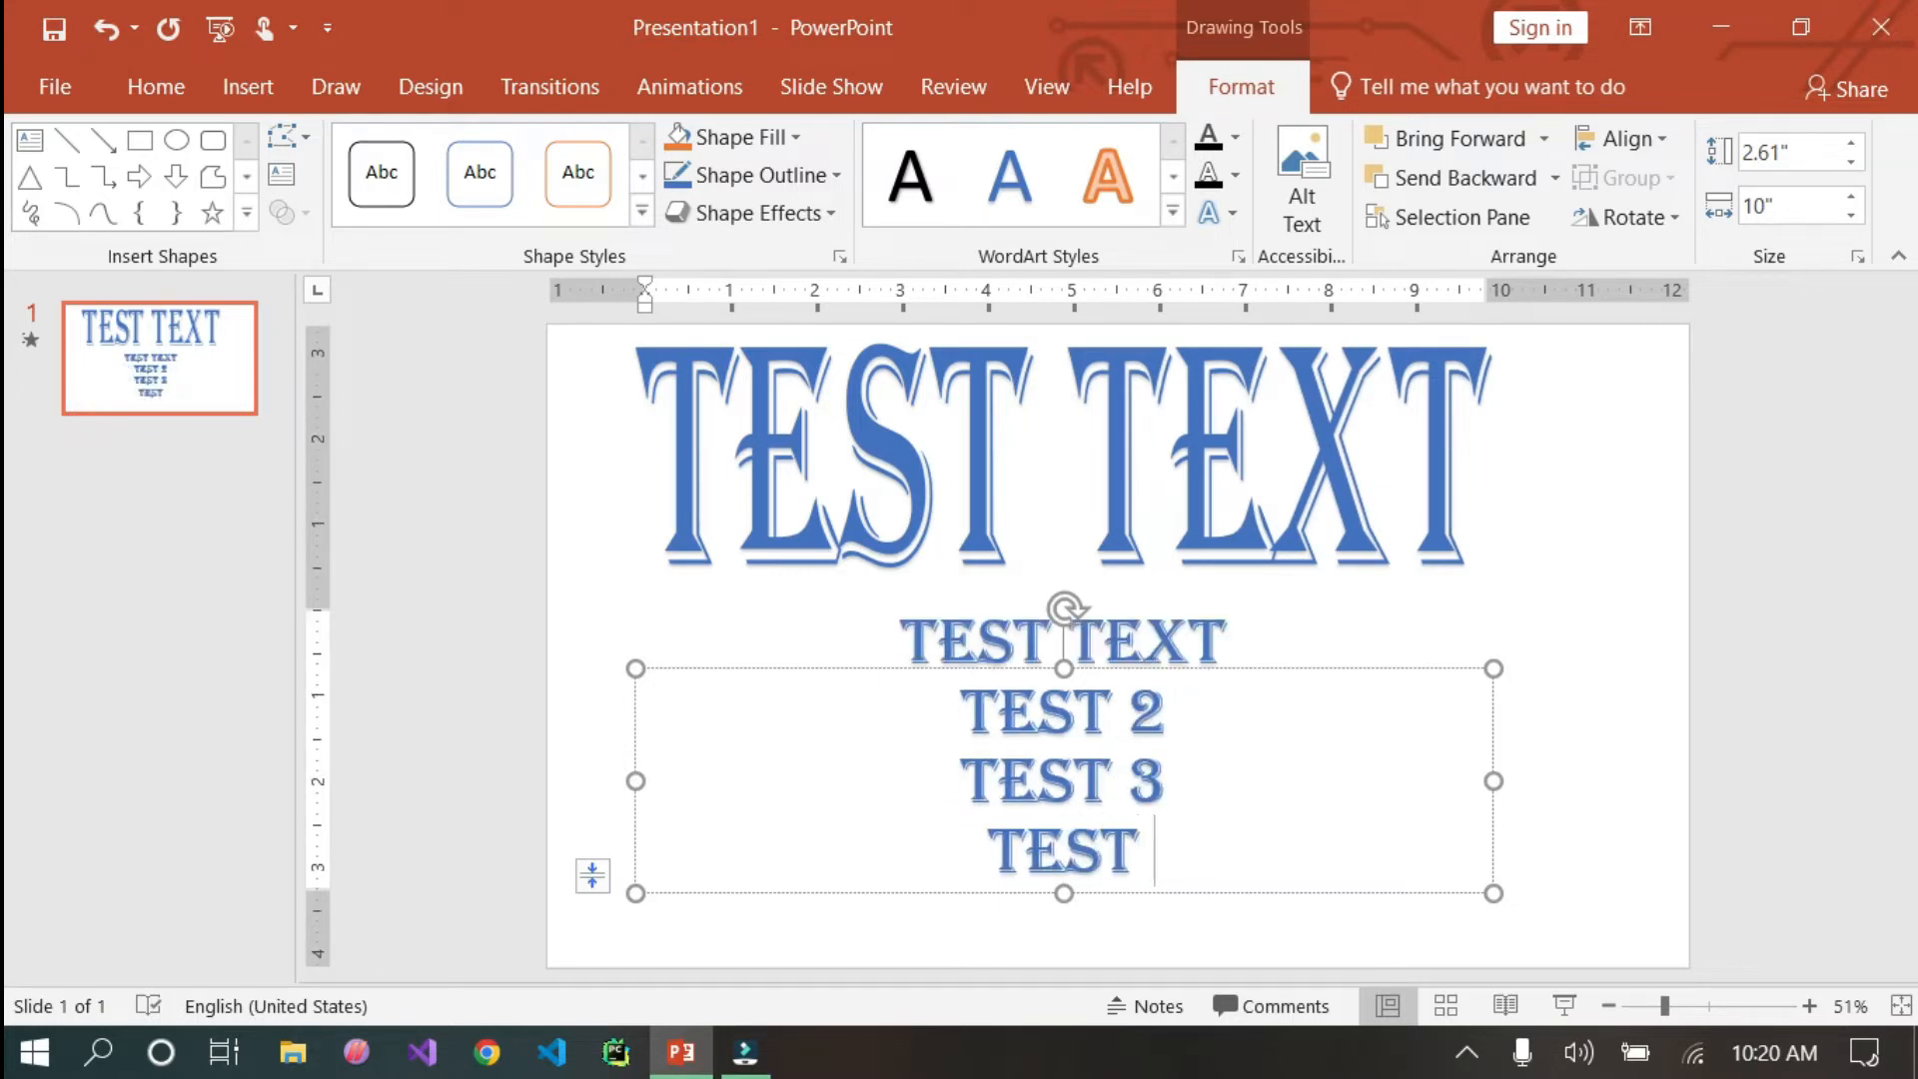
type(" 4")
Shift the bottom text box slightly down and enlarge it to about 3.41" high to enclose all four lines.
left_click(1361, 782)
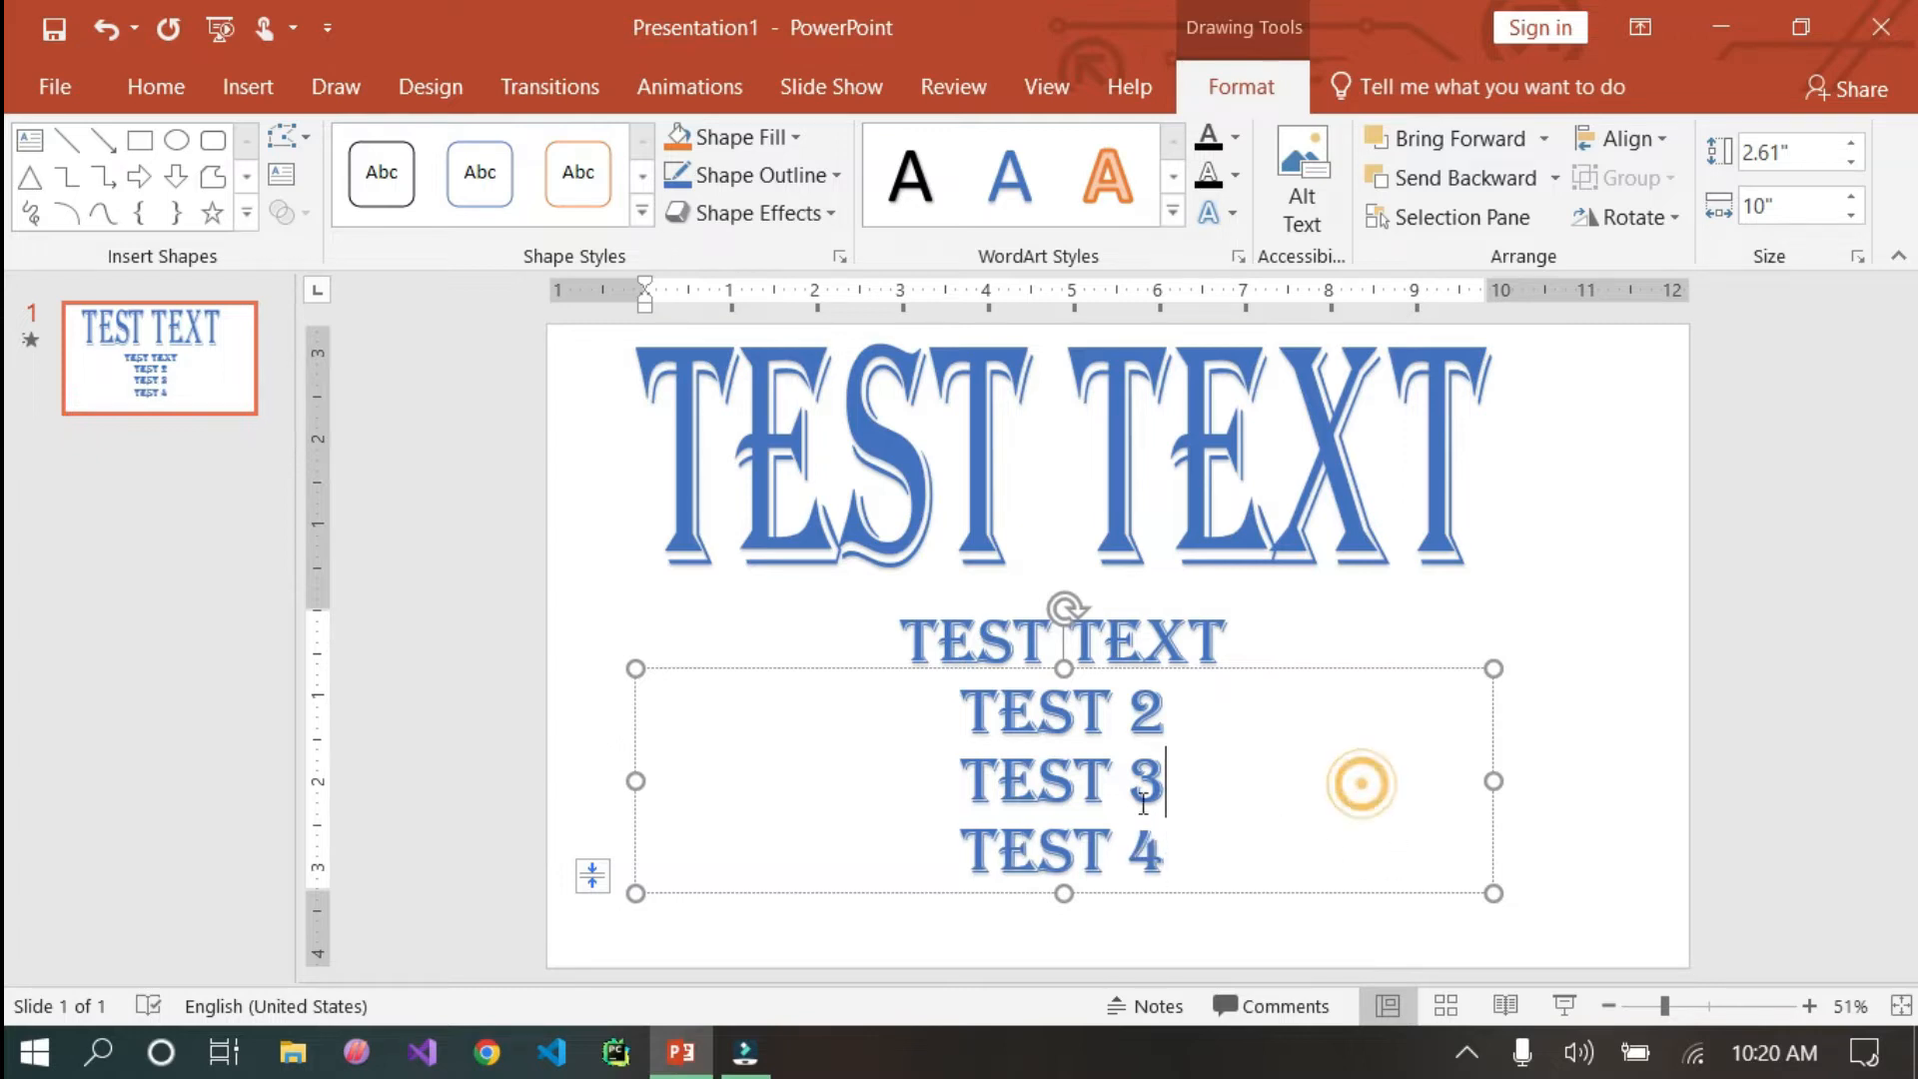
left_click(1683, 809)
left_click(1094, 764)
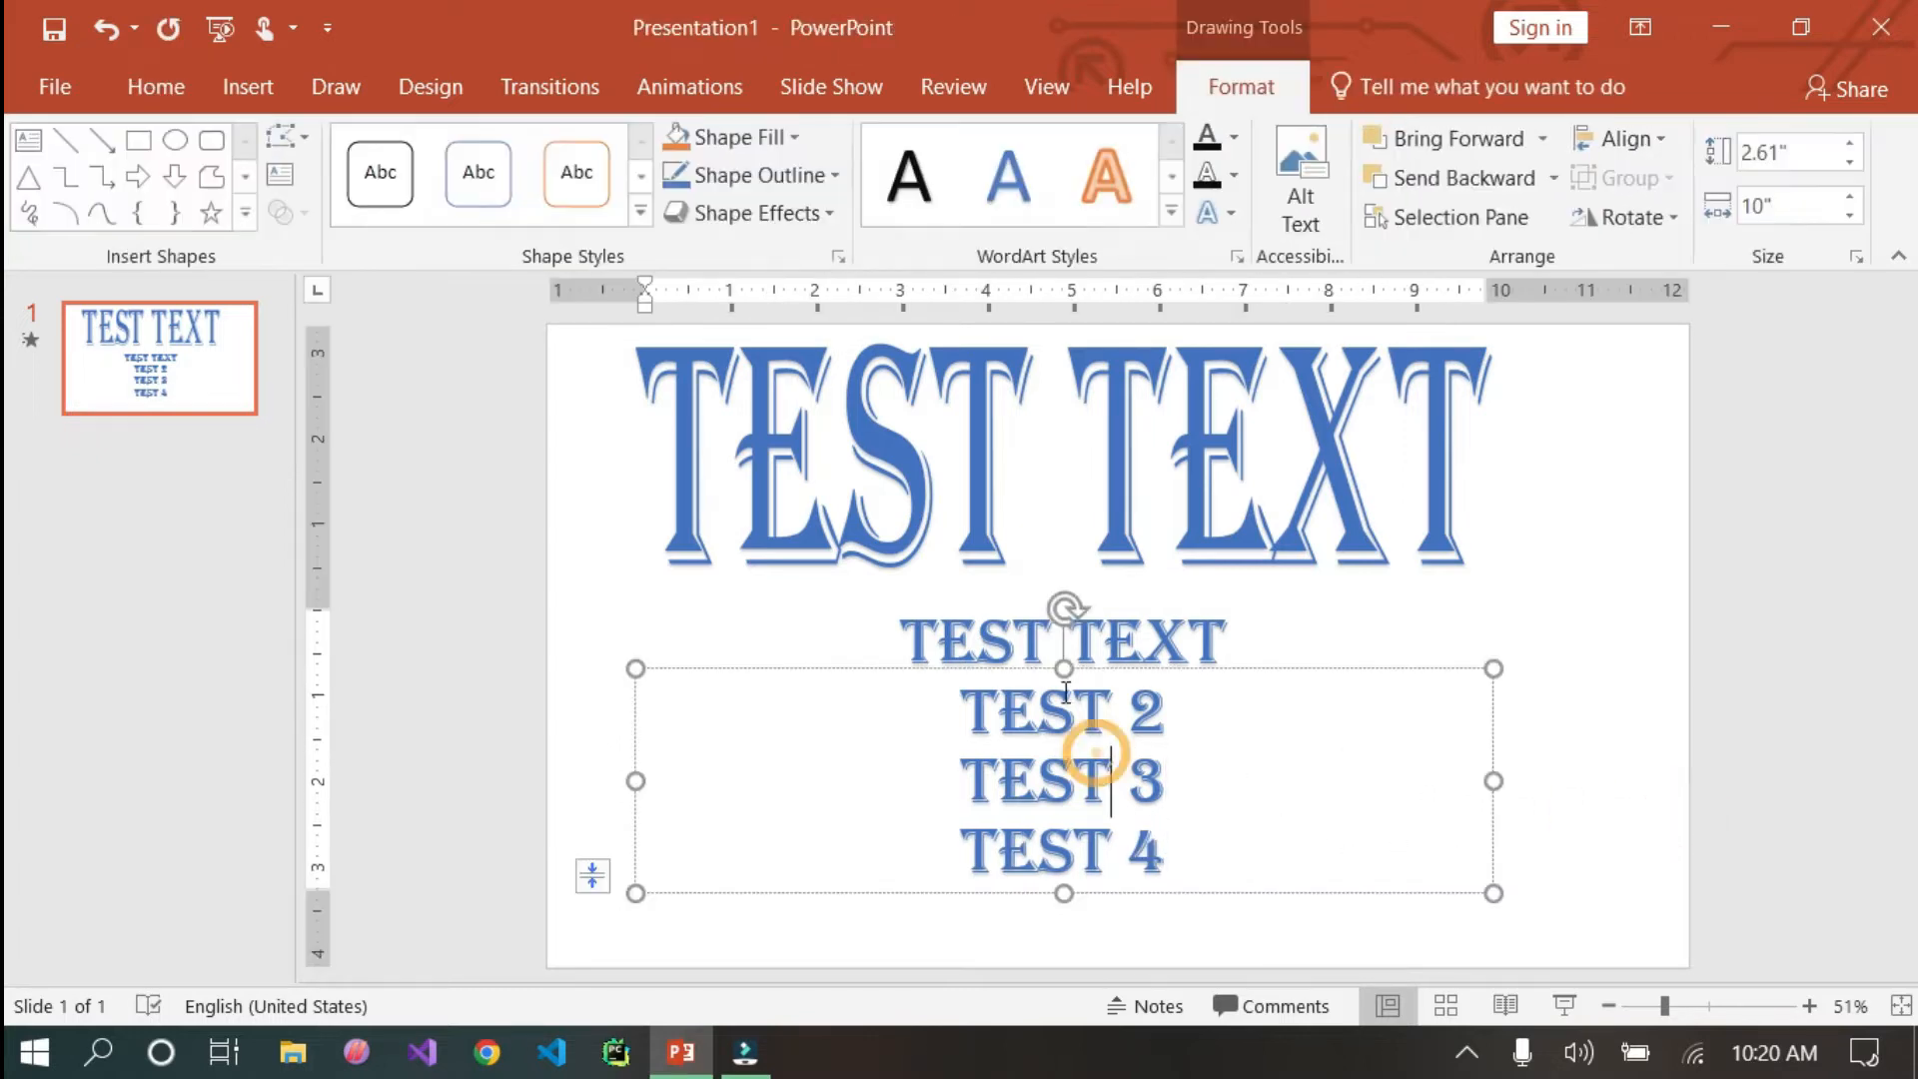
mouse_move(851, 668)
left_mouse_down()
mouse_move(856, 770)
mouse_move(856, 699)
left_mouse_up()
left_click_drag(1064, 695, 1063, 626)
left_click(1384, 775)
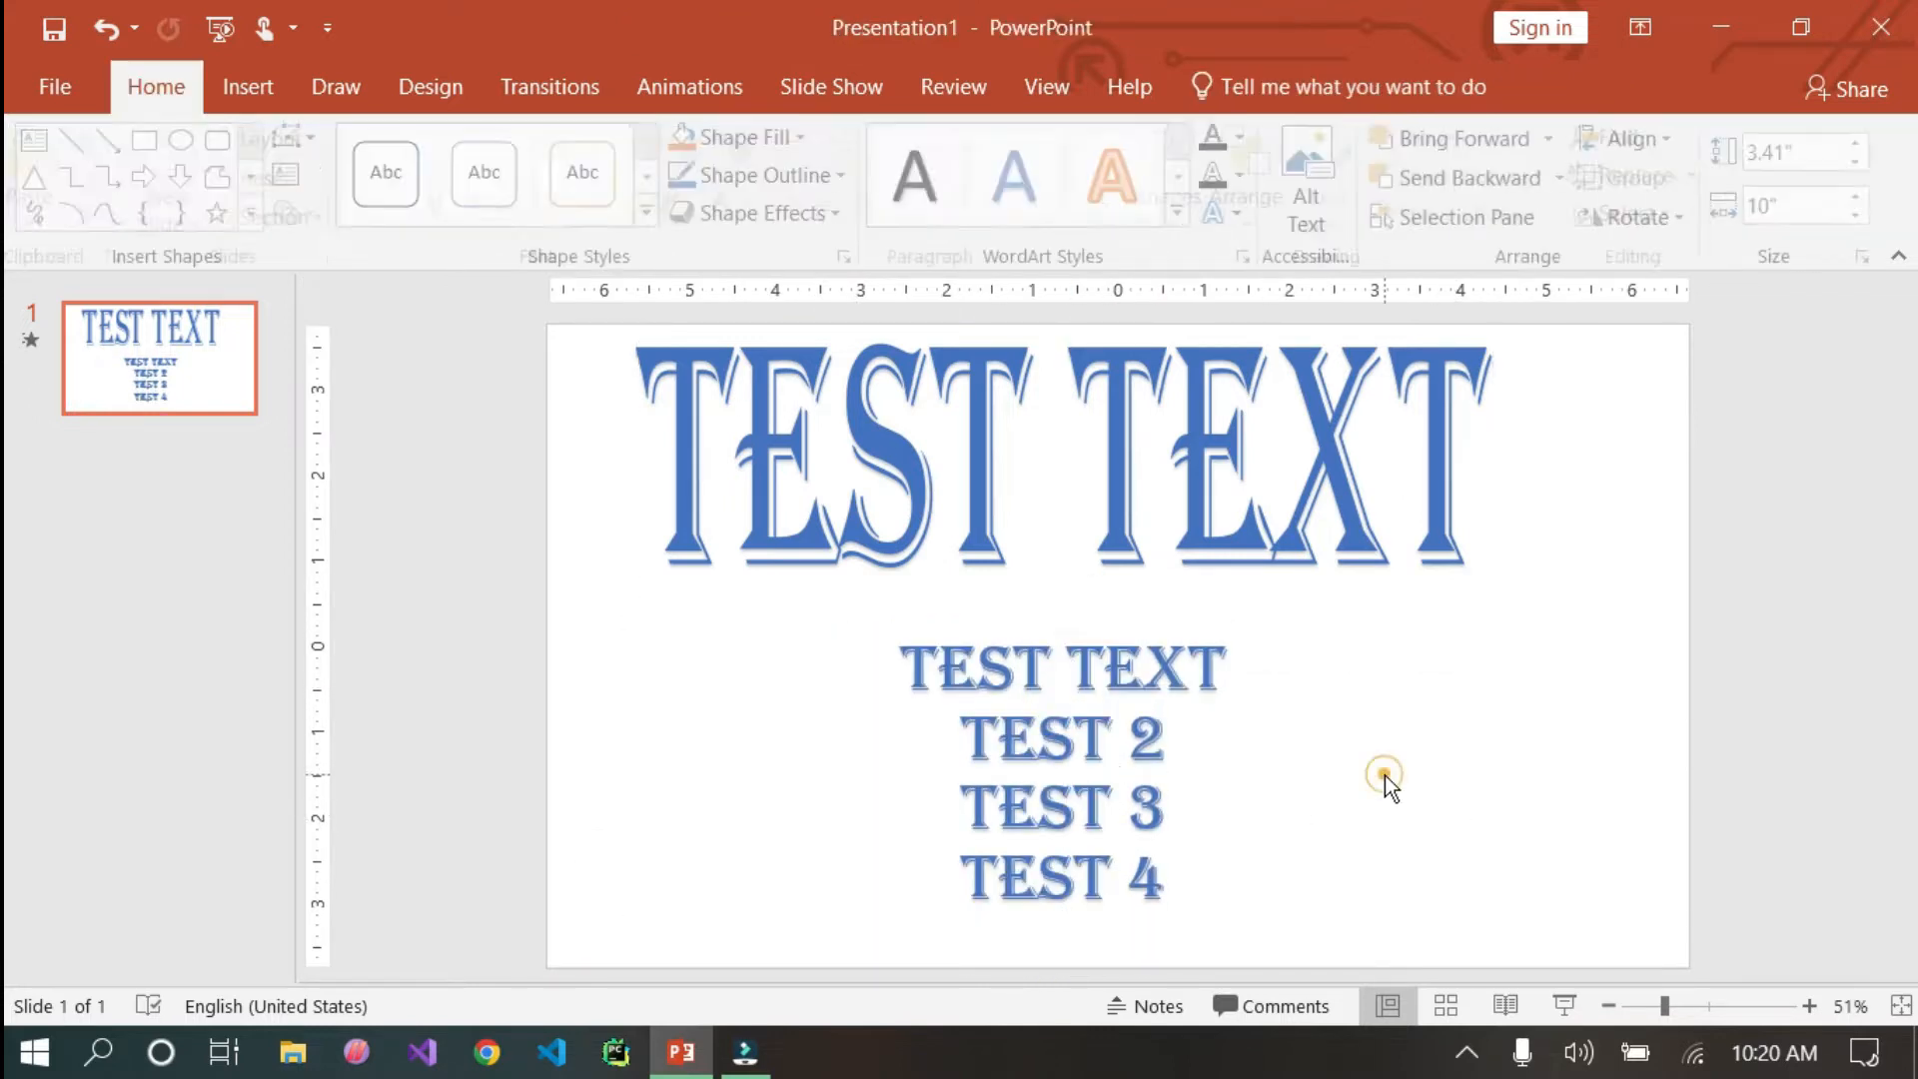
Try the Swivel exit effect and the Random Bars entrance effect on the four-line bottom text.
left_click(1111, 744)
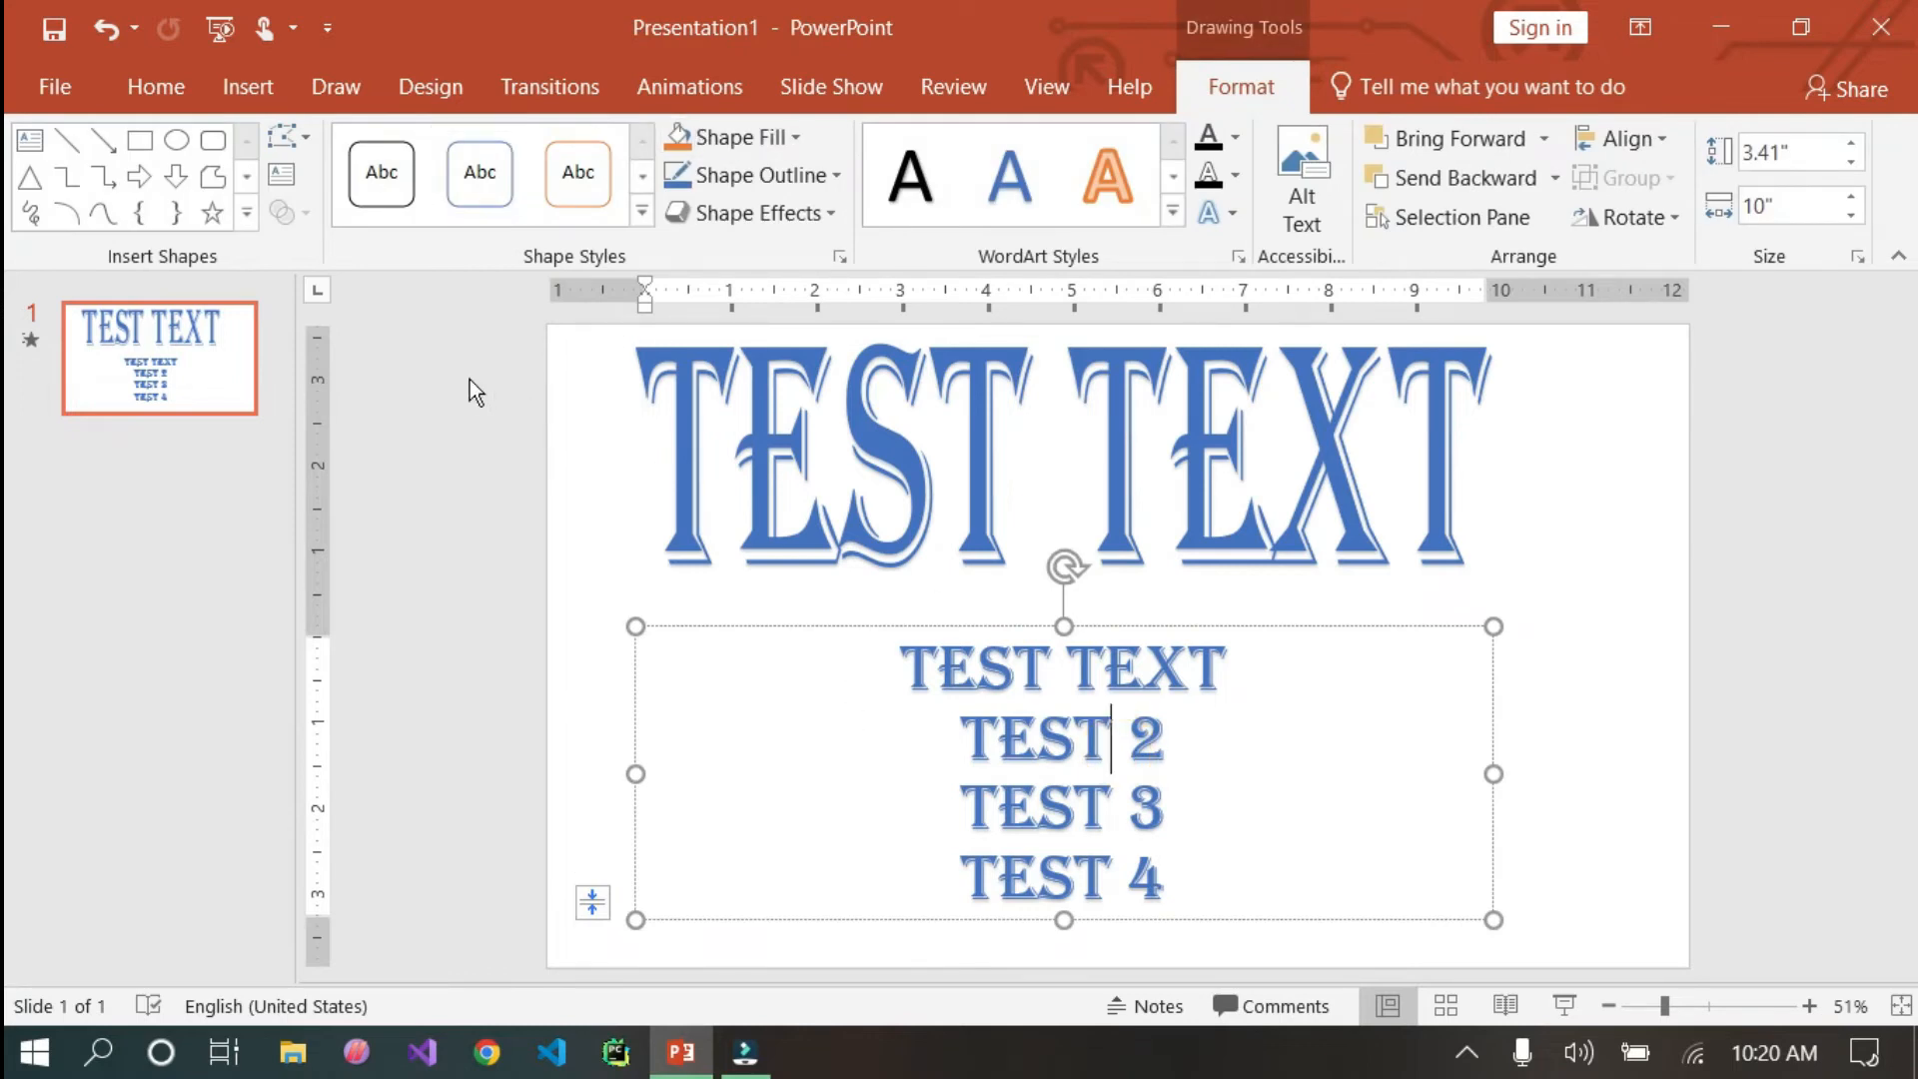
left_click(721, 82)
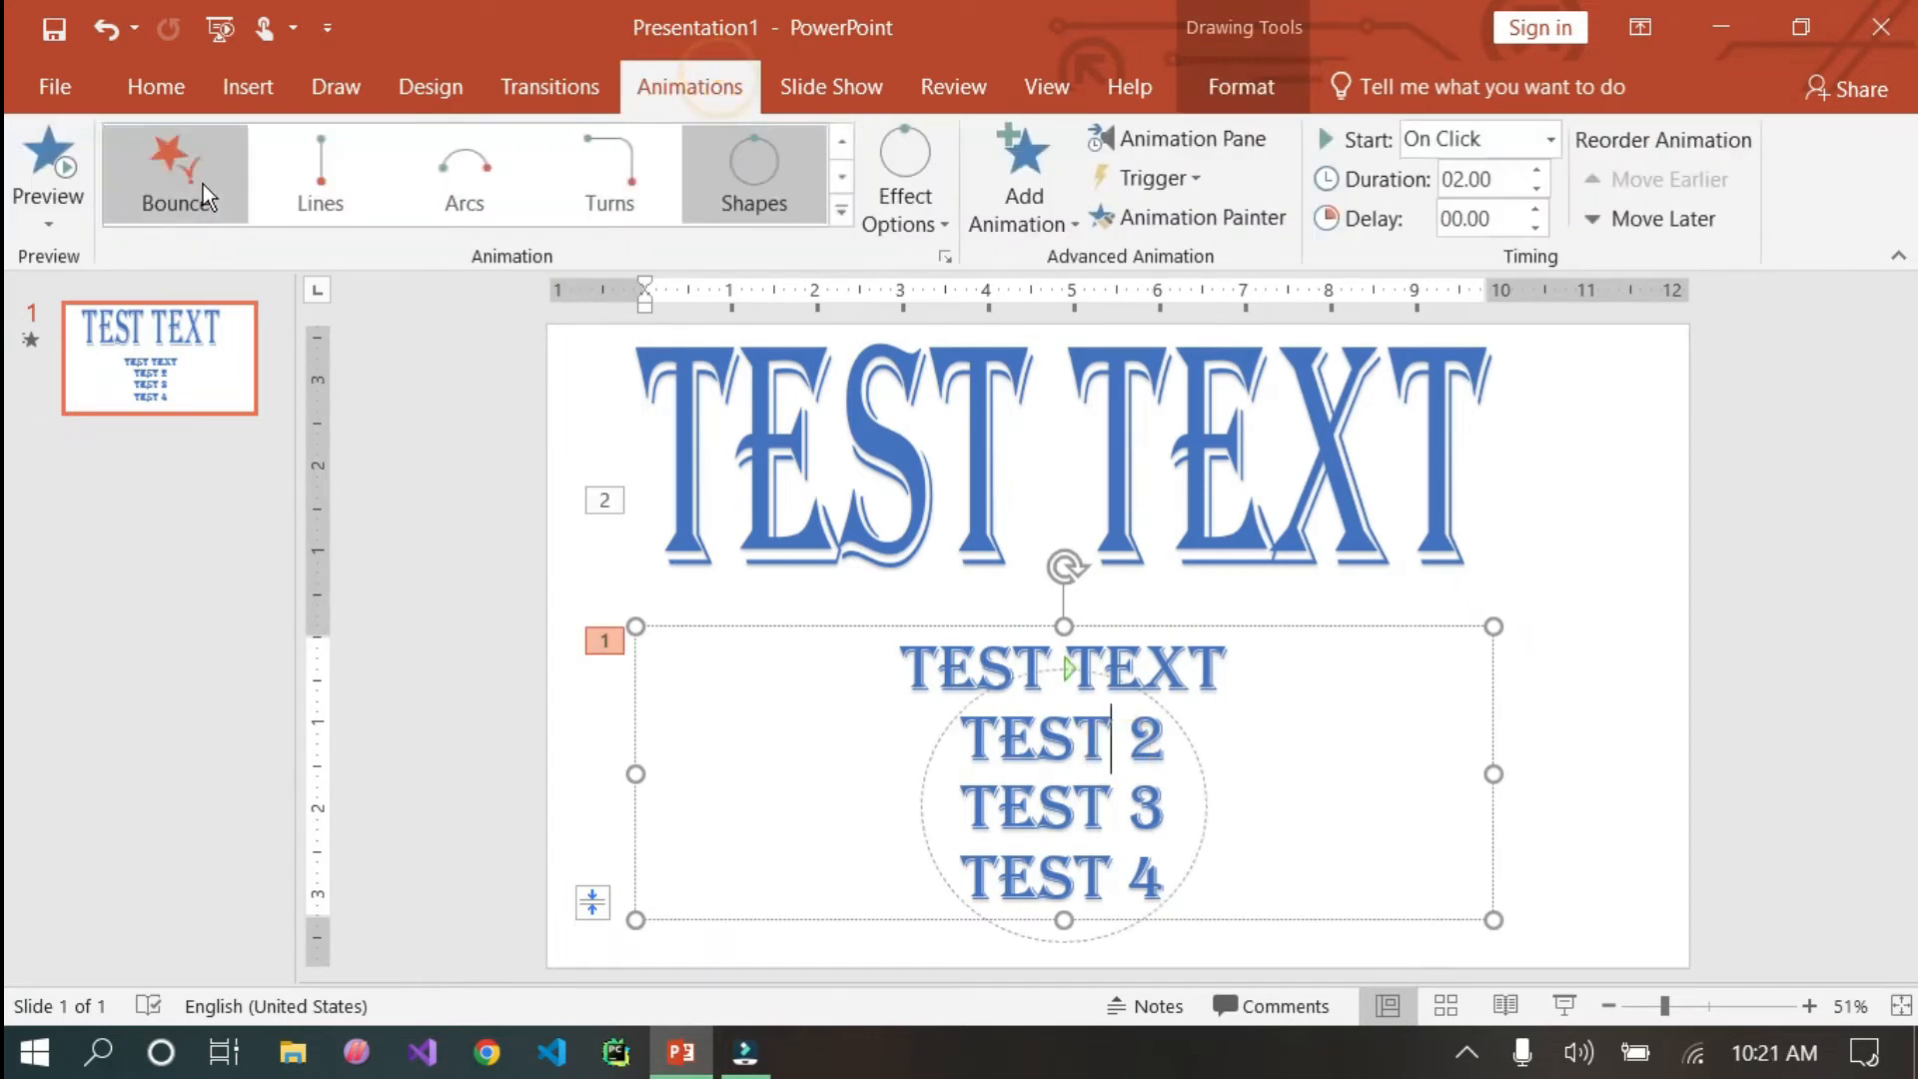
left_click(841, 142)
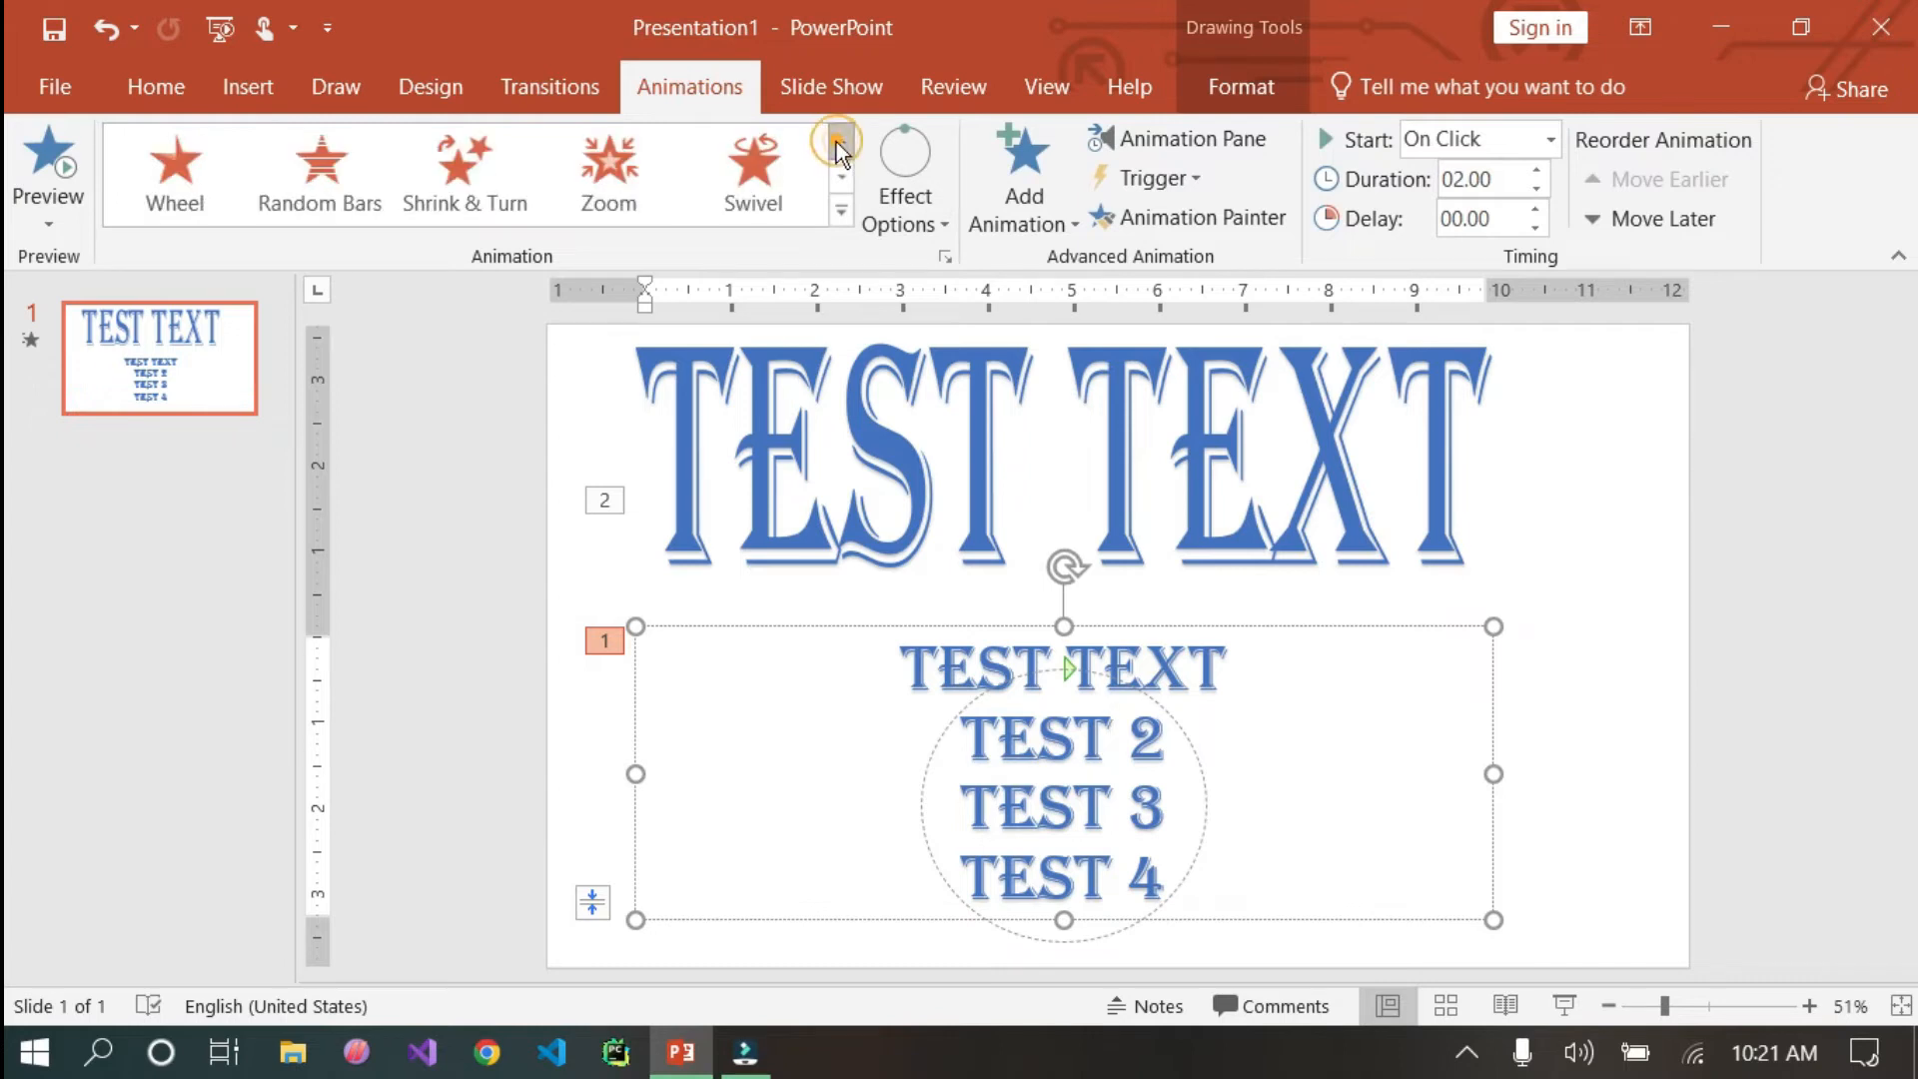
left_click(753, 165)
left_click(841, 142)
left_click(841, 142)
left_click(837, 141)
left_click(830, 140)
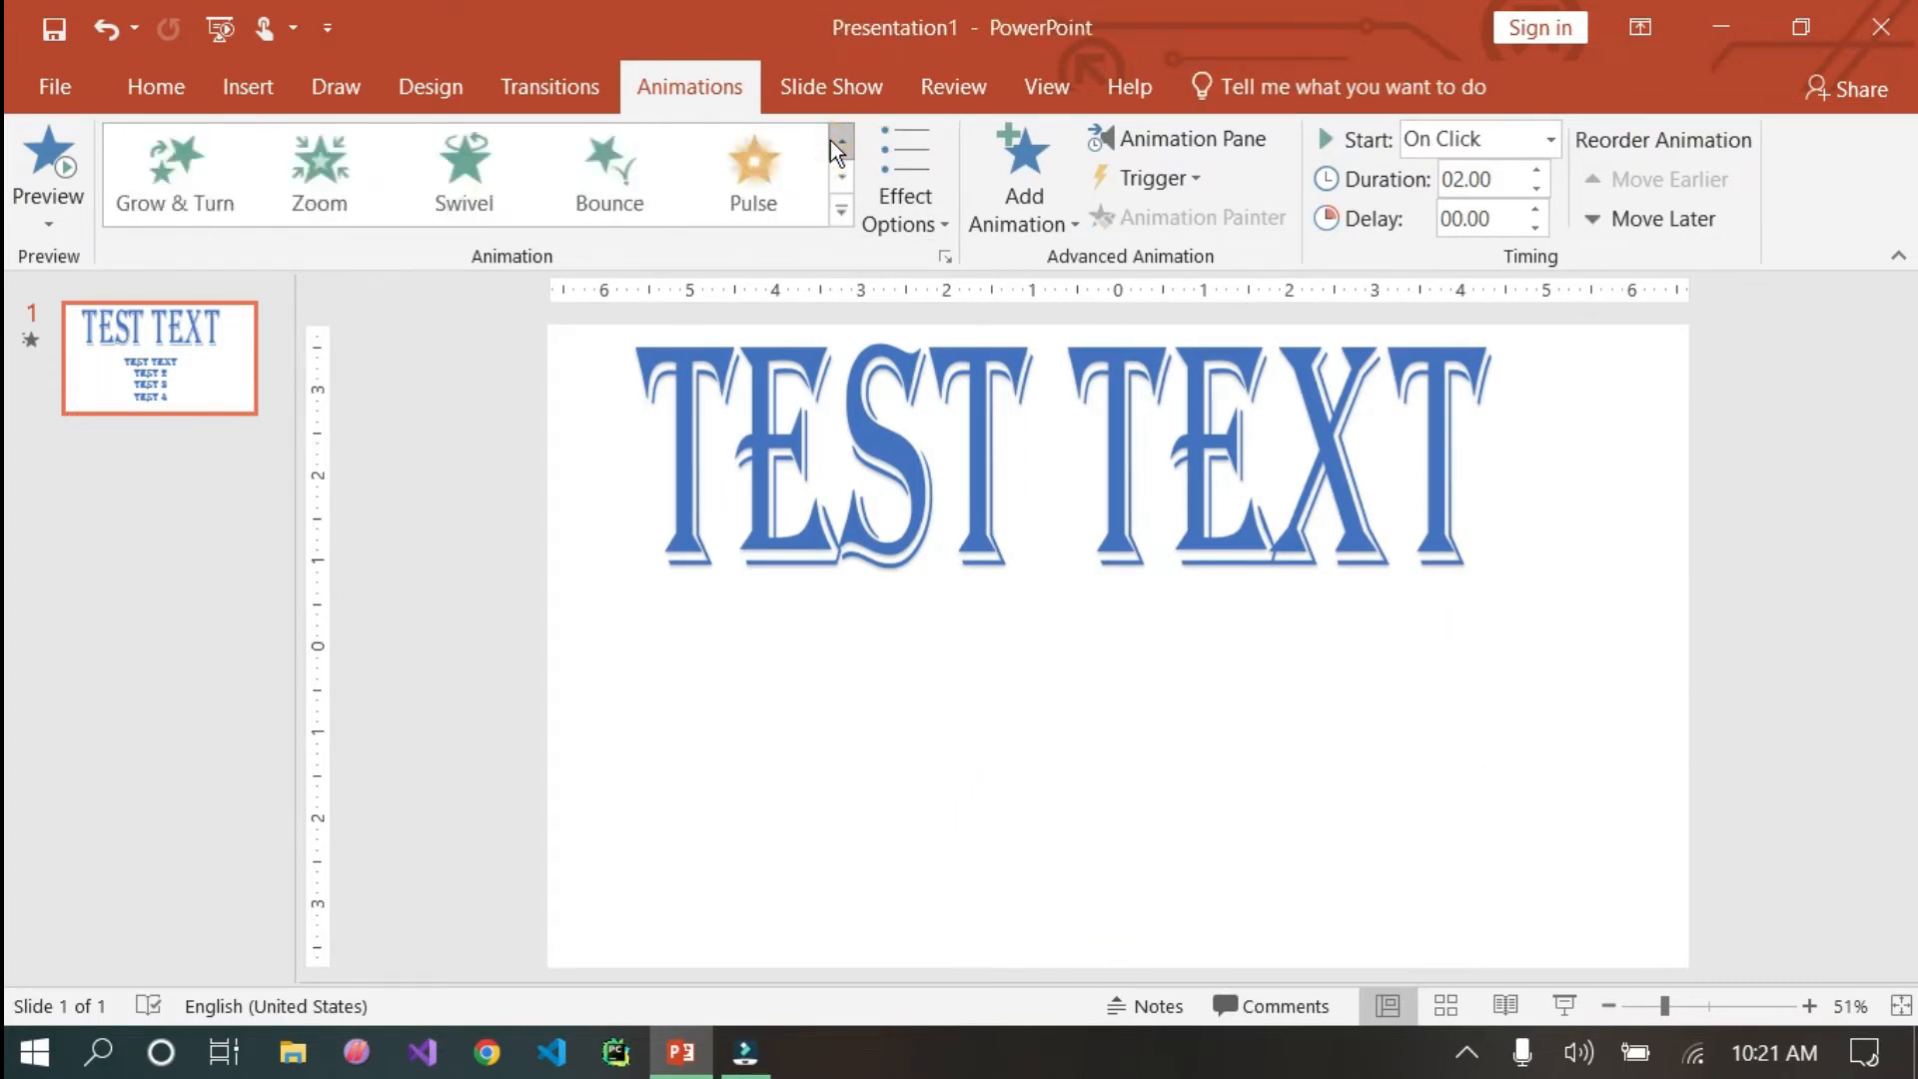
left_click(830, 140)
left_click(713, 191)
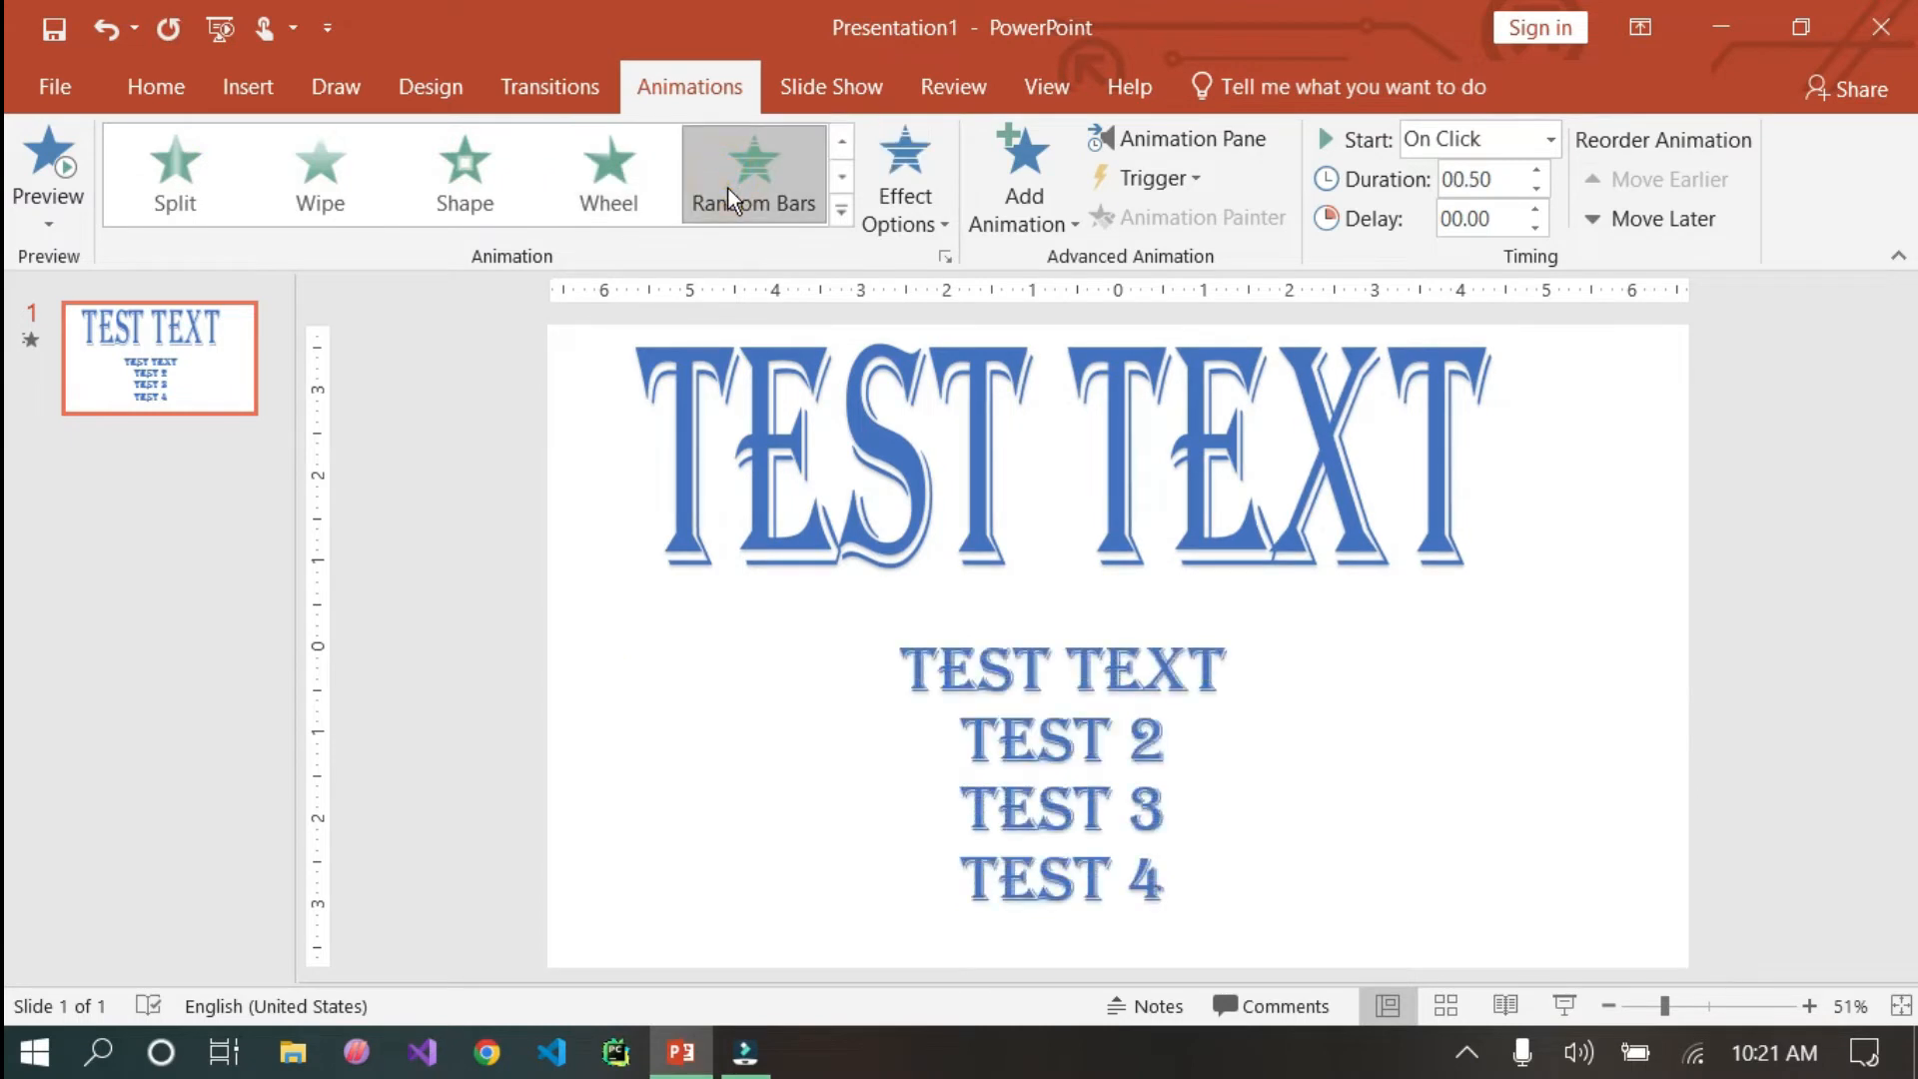
Try the Fly In entrance effect on the four-line bottom text with the From Bottom-Left direction.
left_click(842, 212)
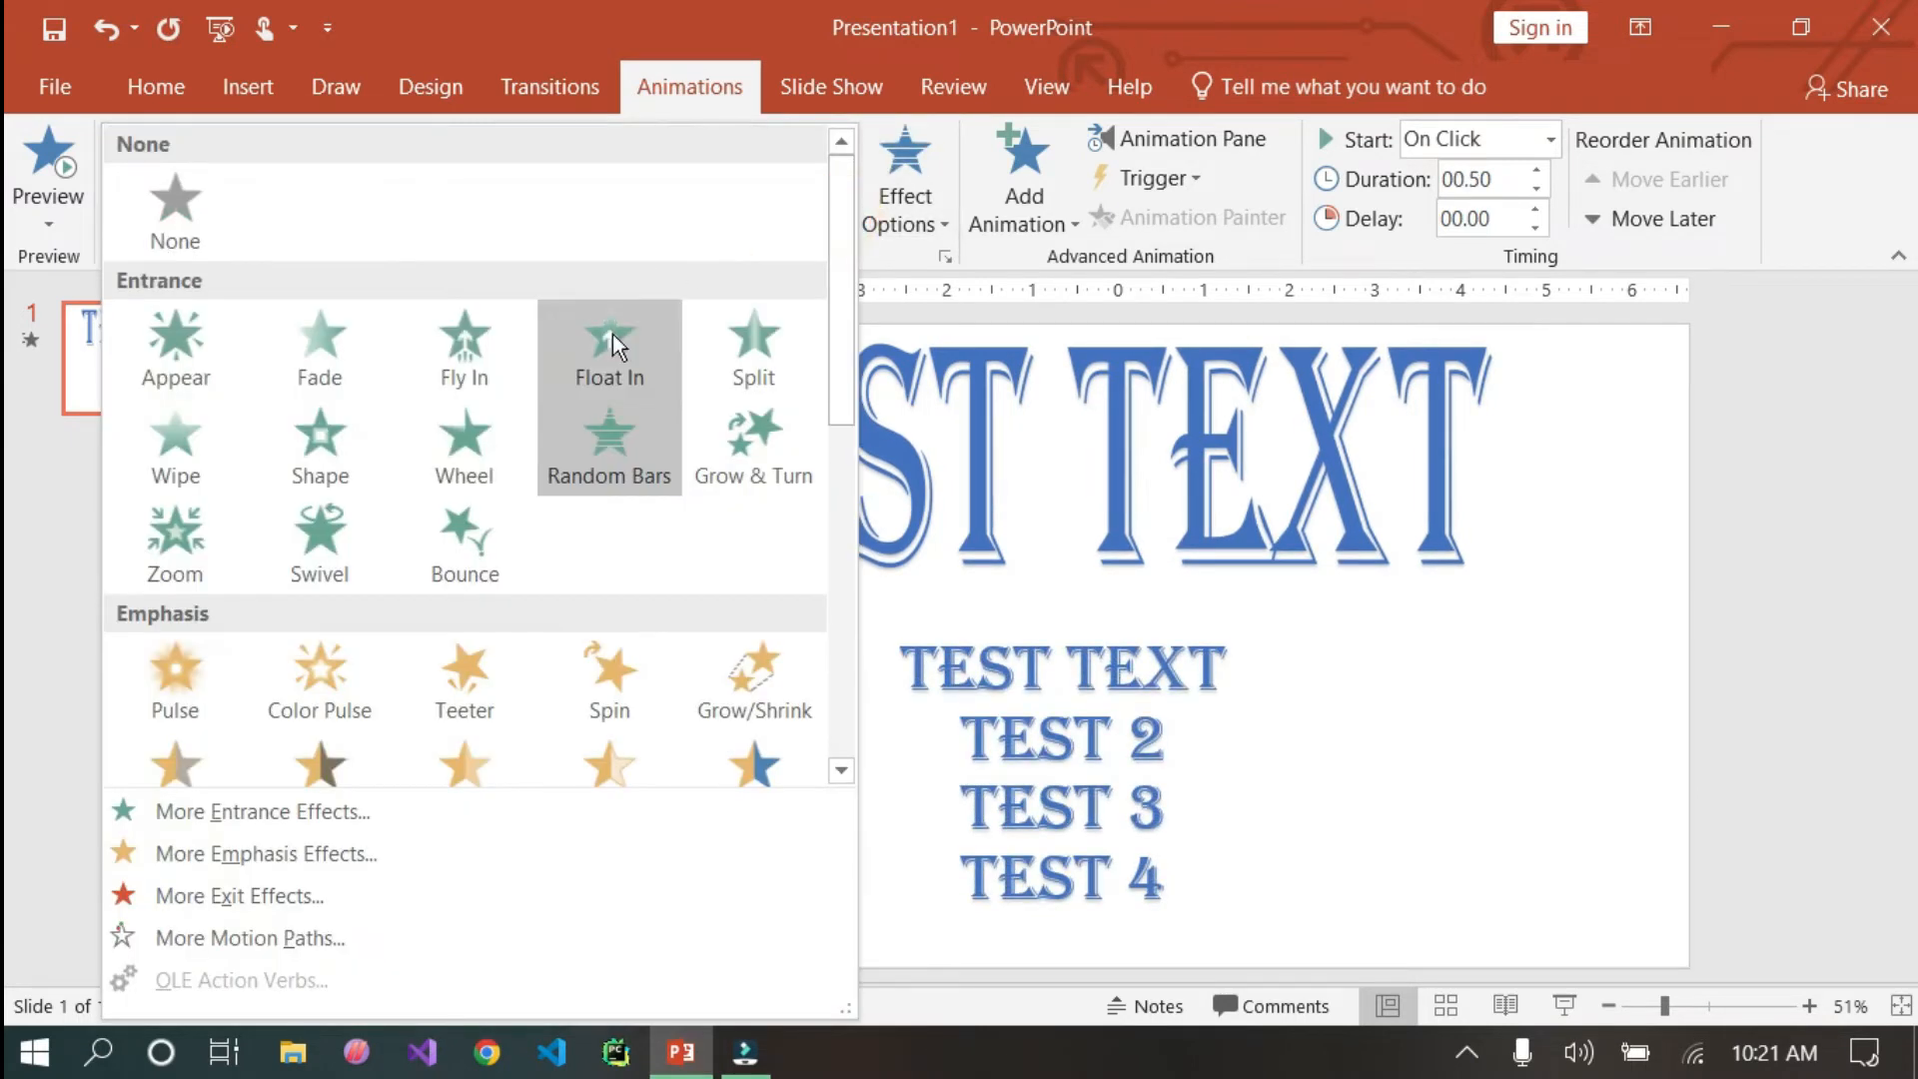
left_click(492, 364)
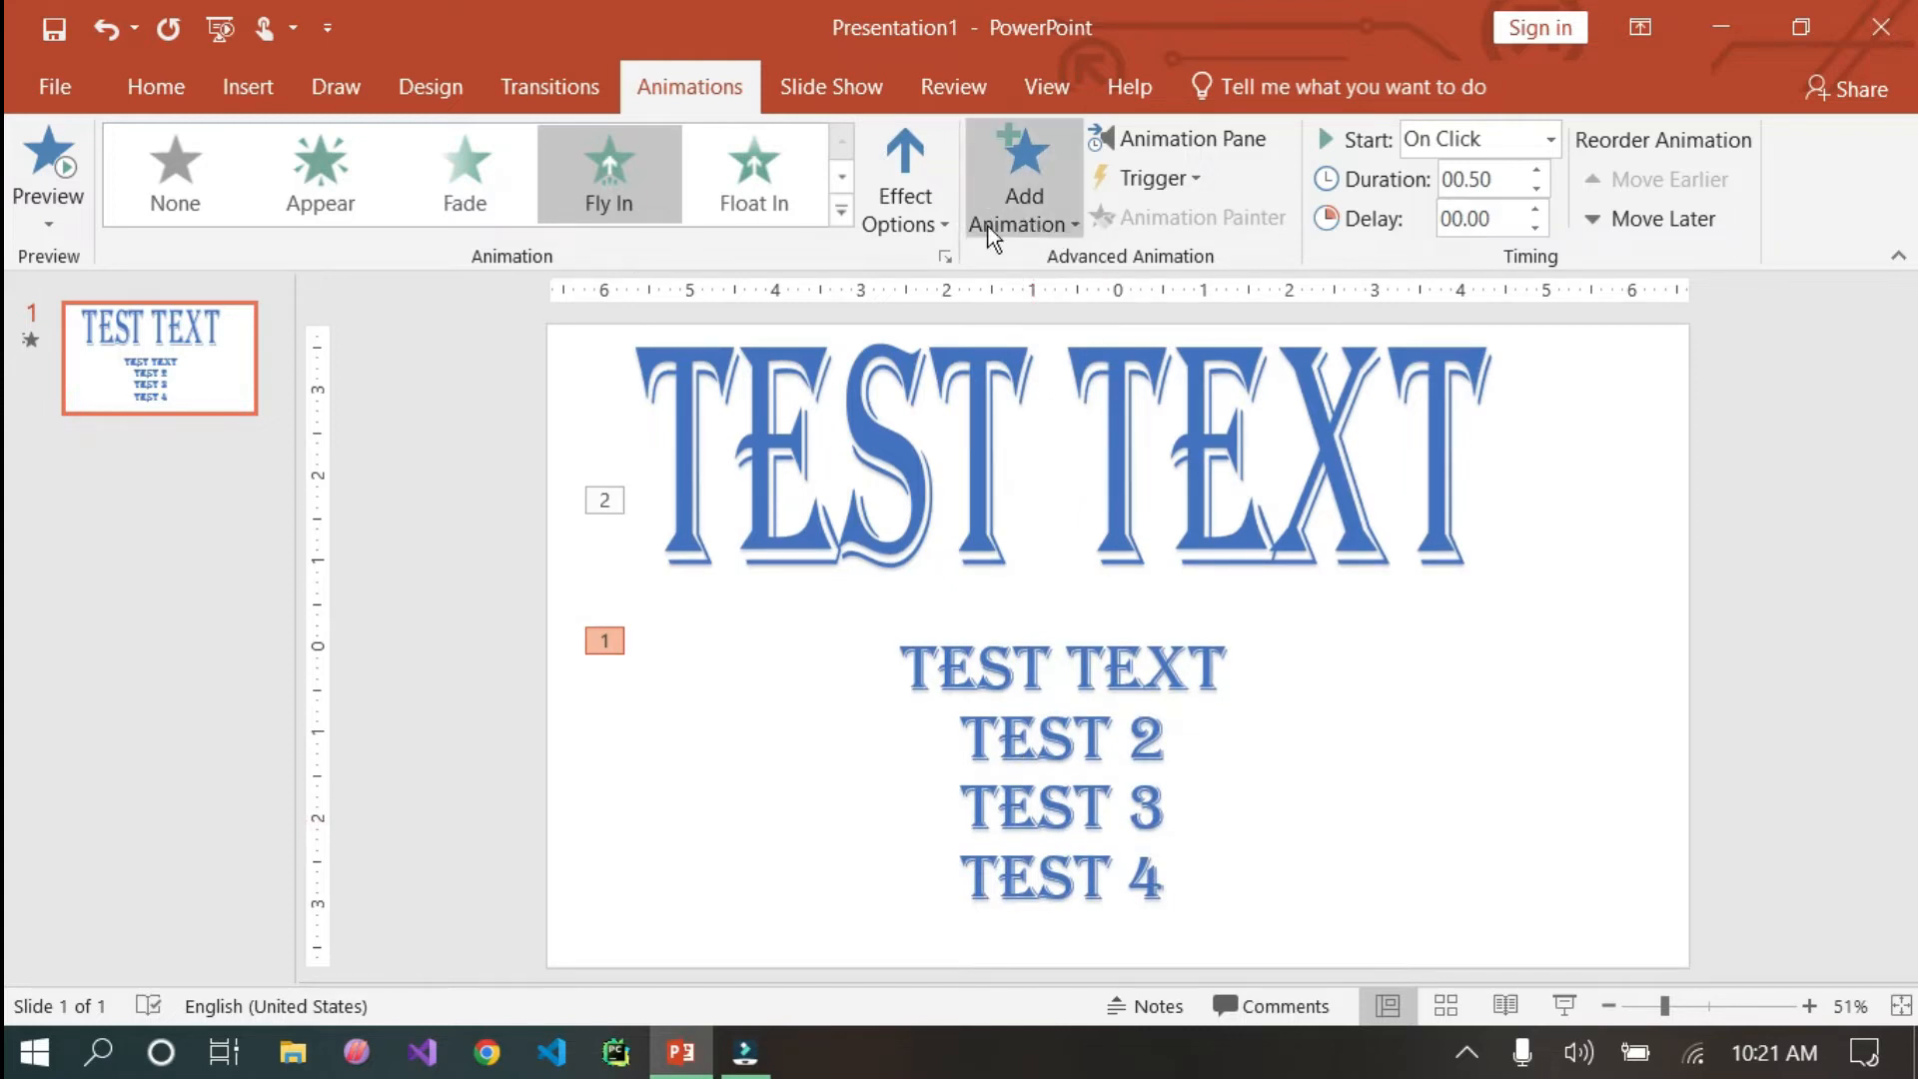
left_click(942, 226)
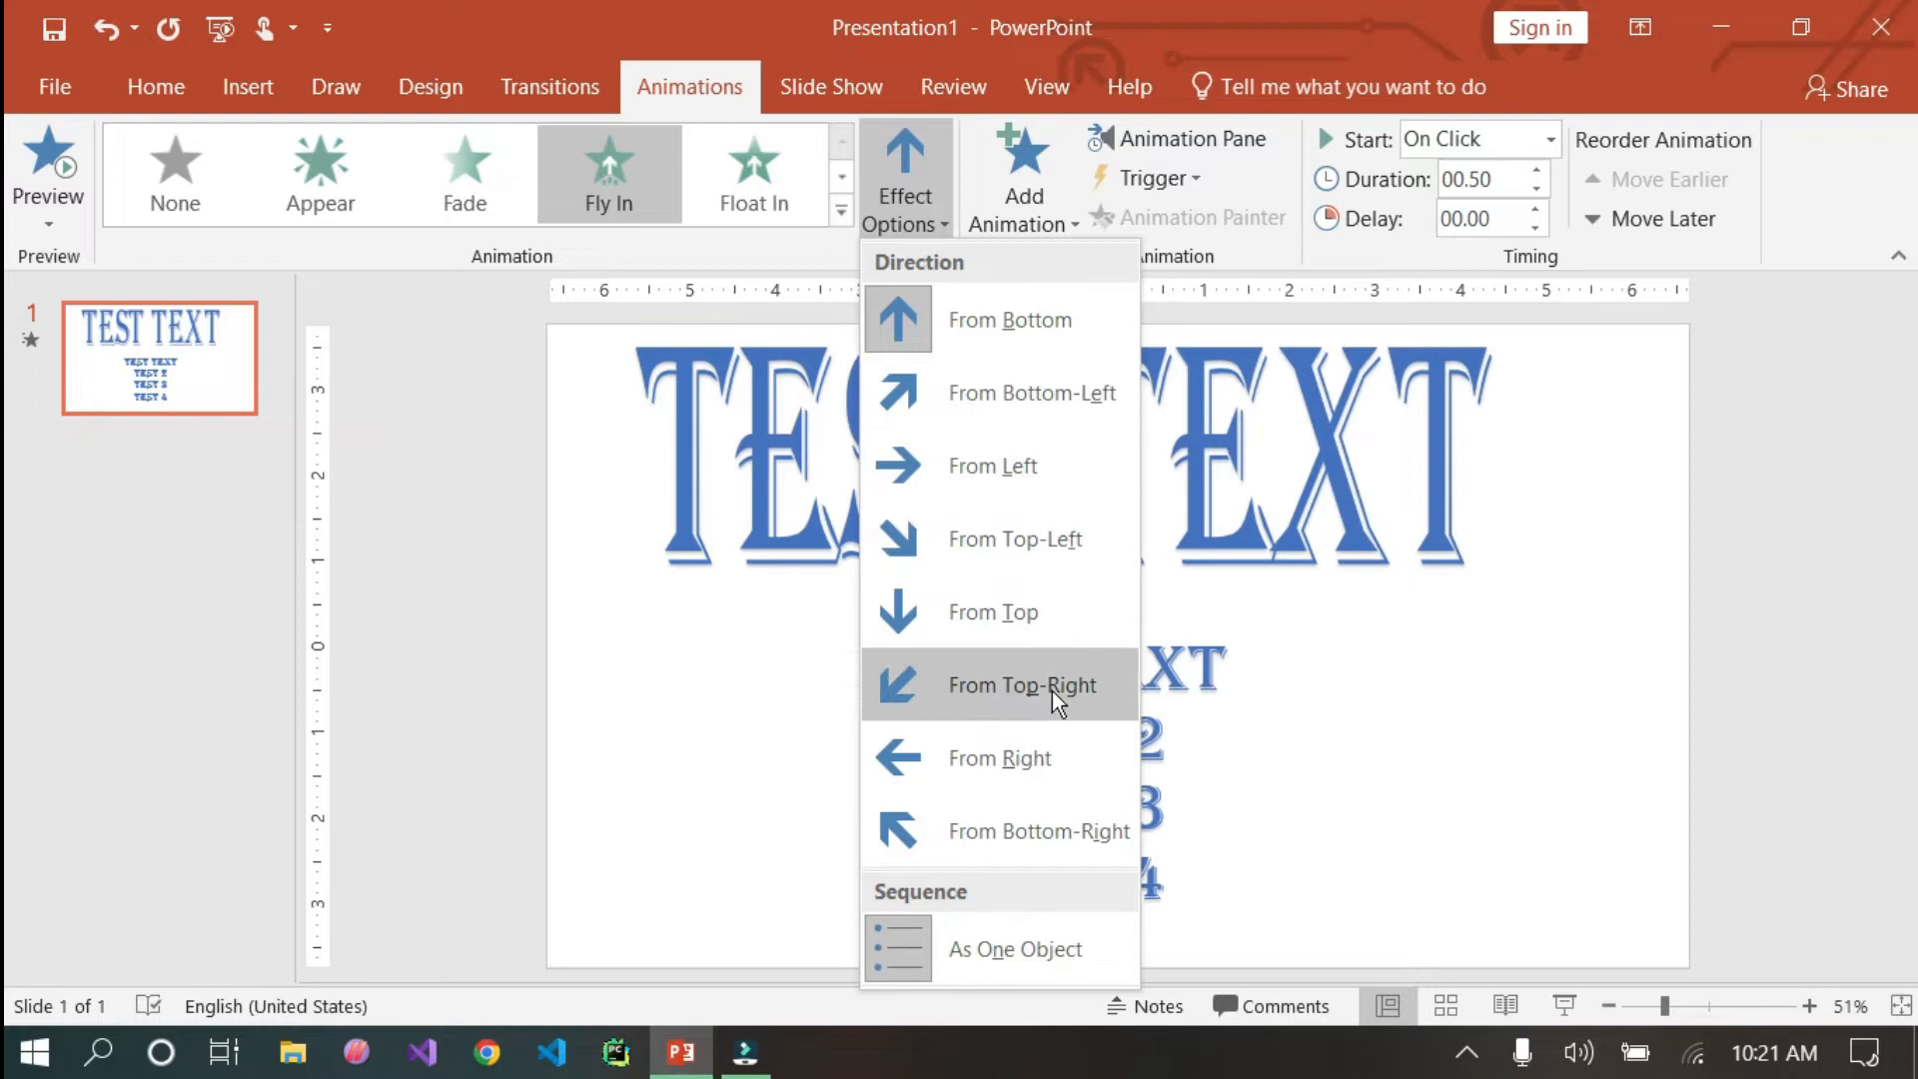
left_click(995, 401)
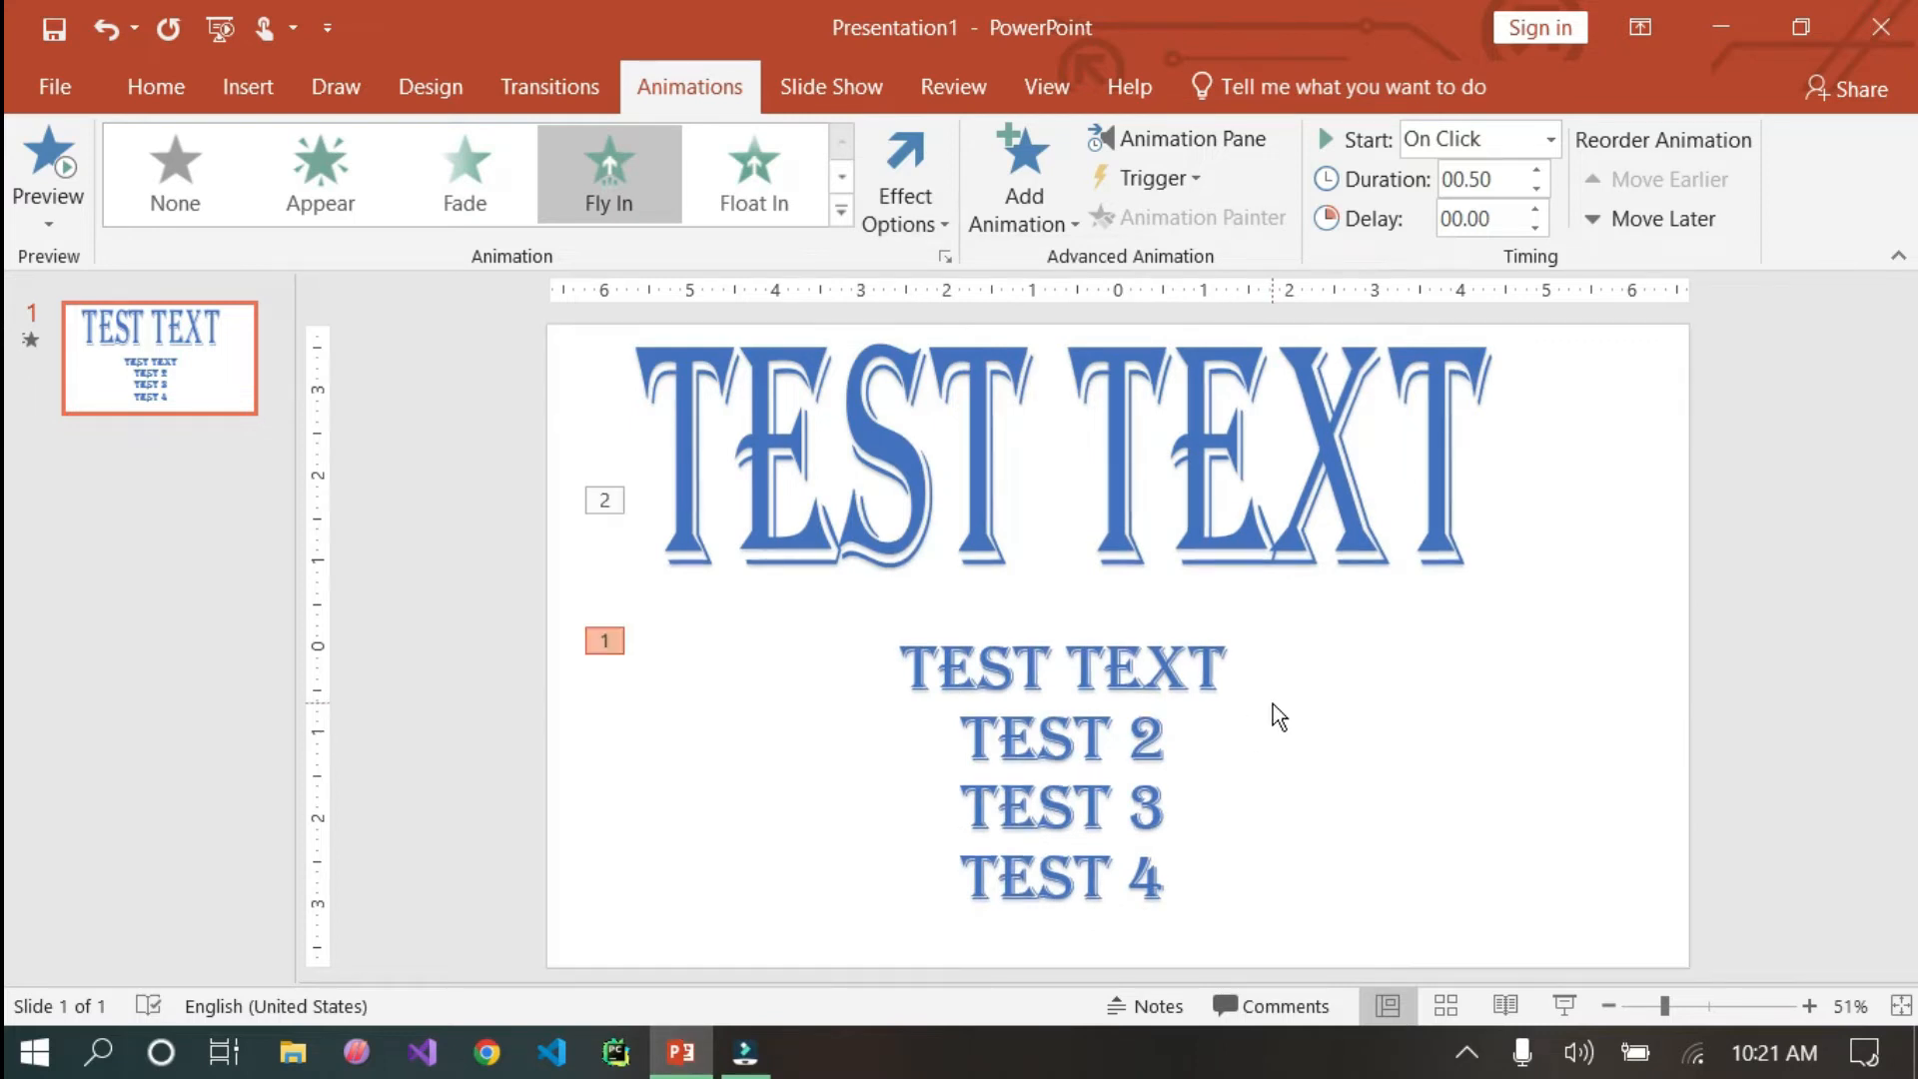
Try the From Top-Left and From Right directions for the bottom text's Fly In effect, with the As One Object sequence.
left_click(927, 205)
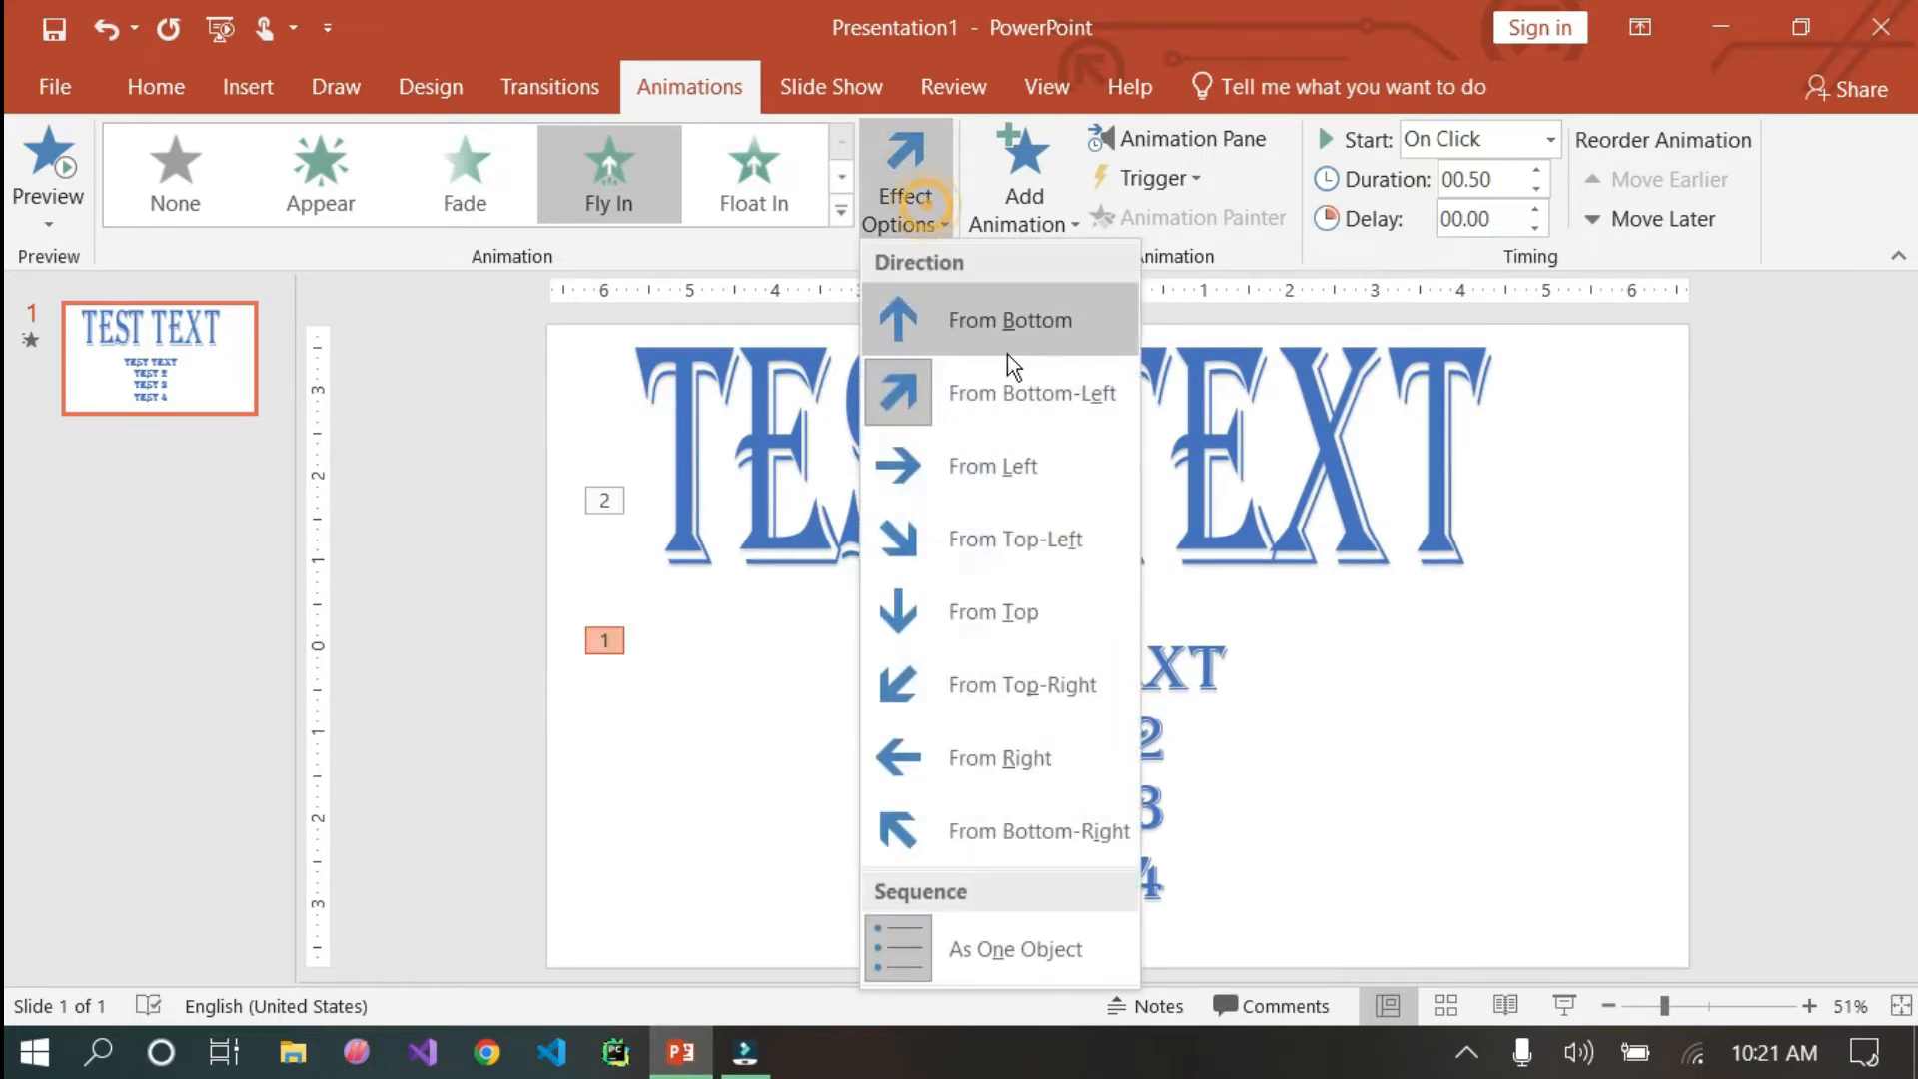
left_click(954, 539)
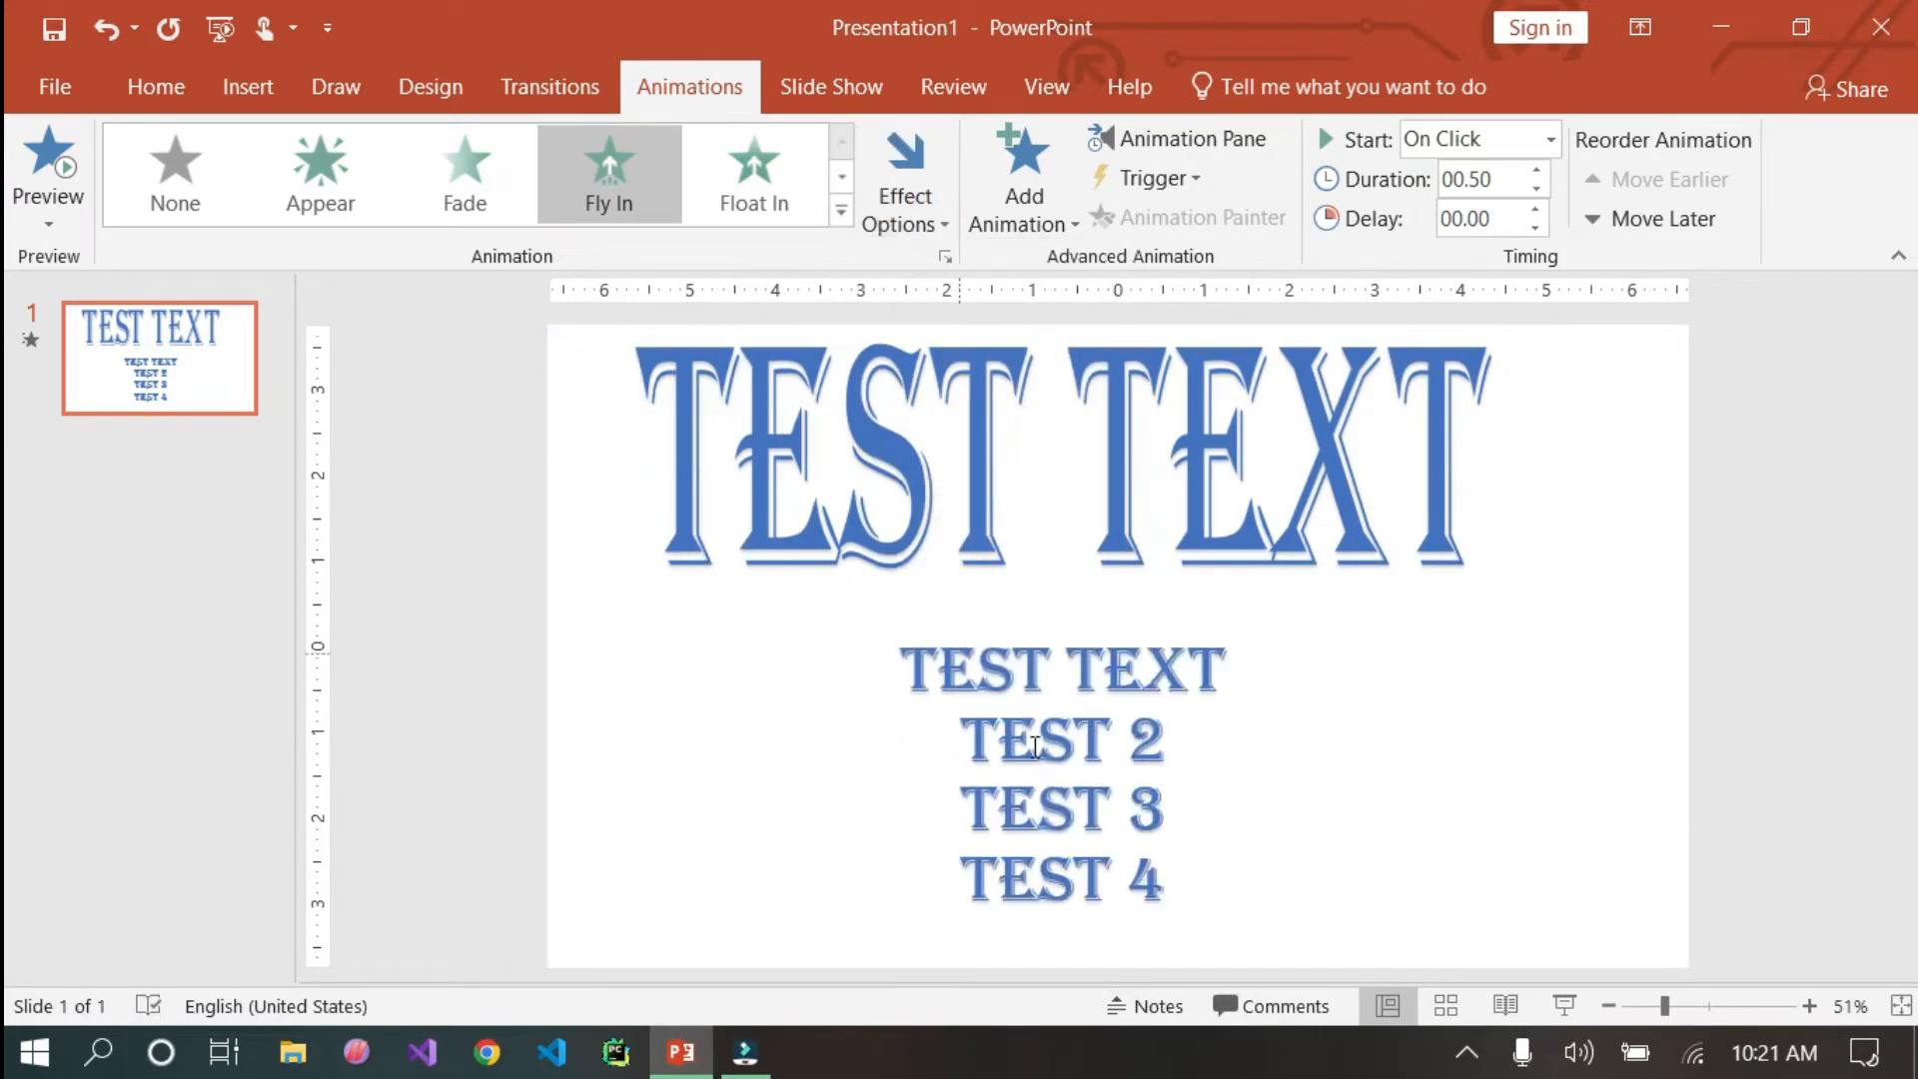
left_click(948, 228)
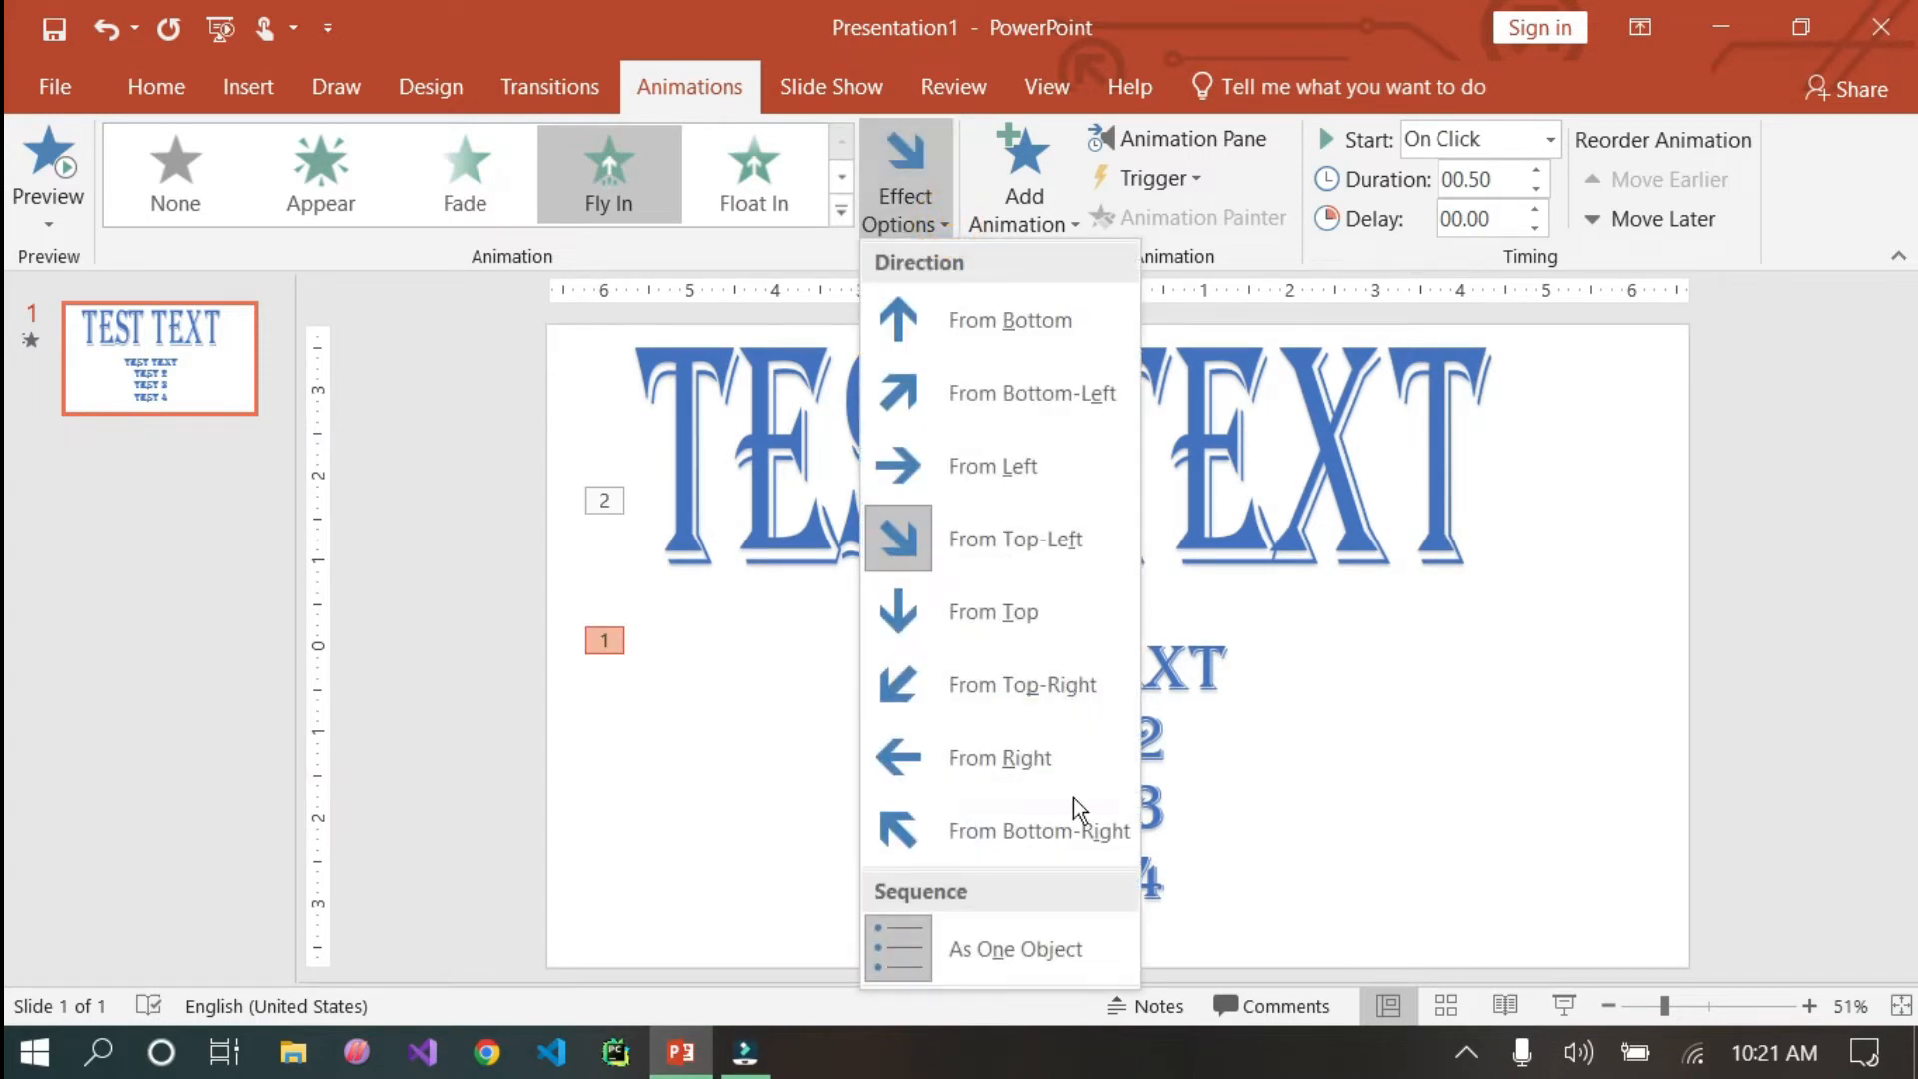
left_click(984, 759)
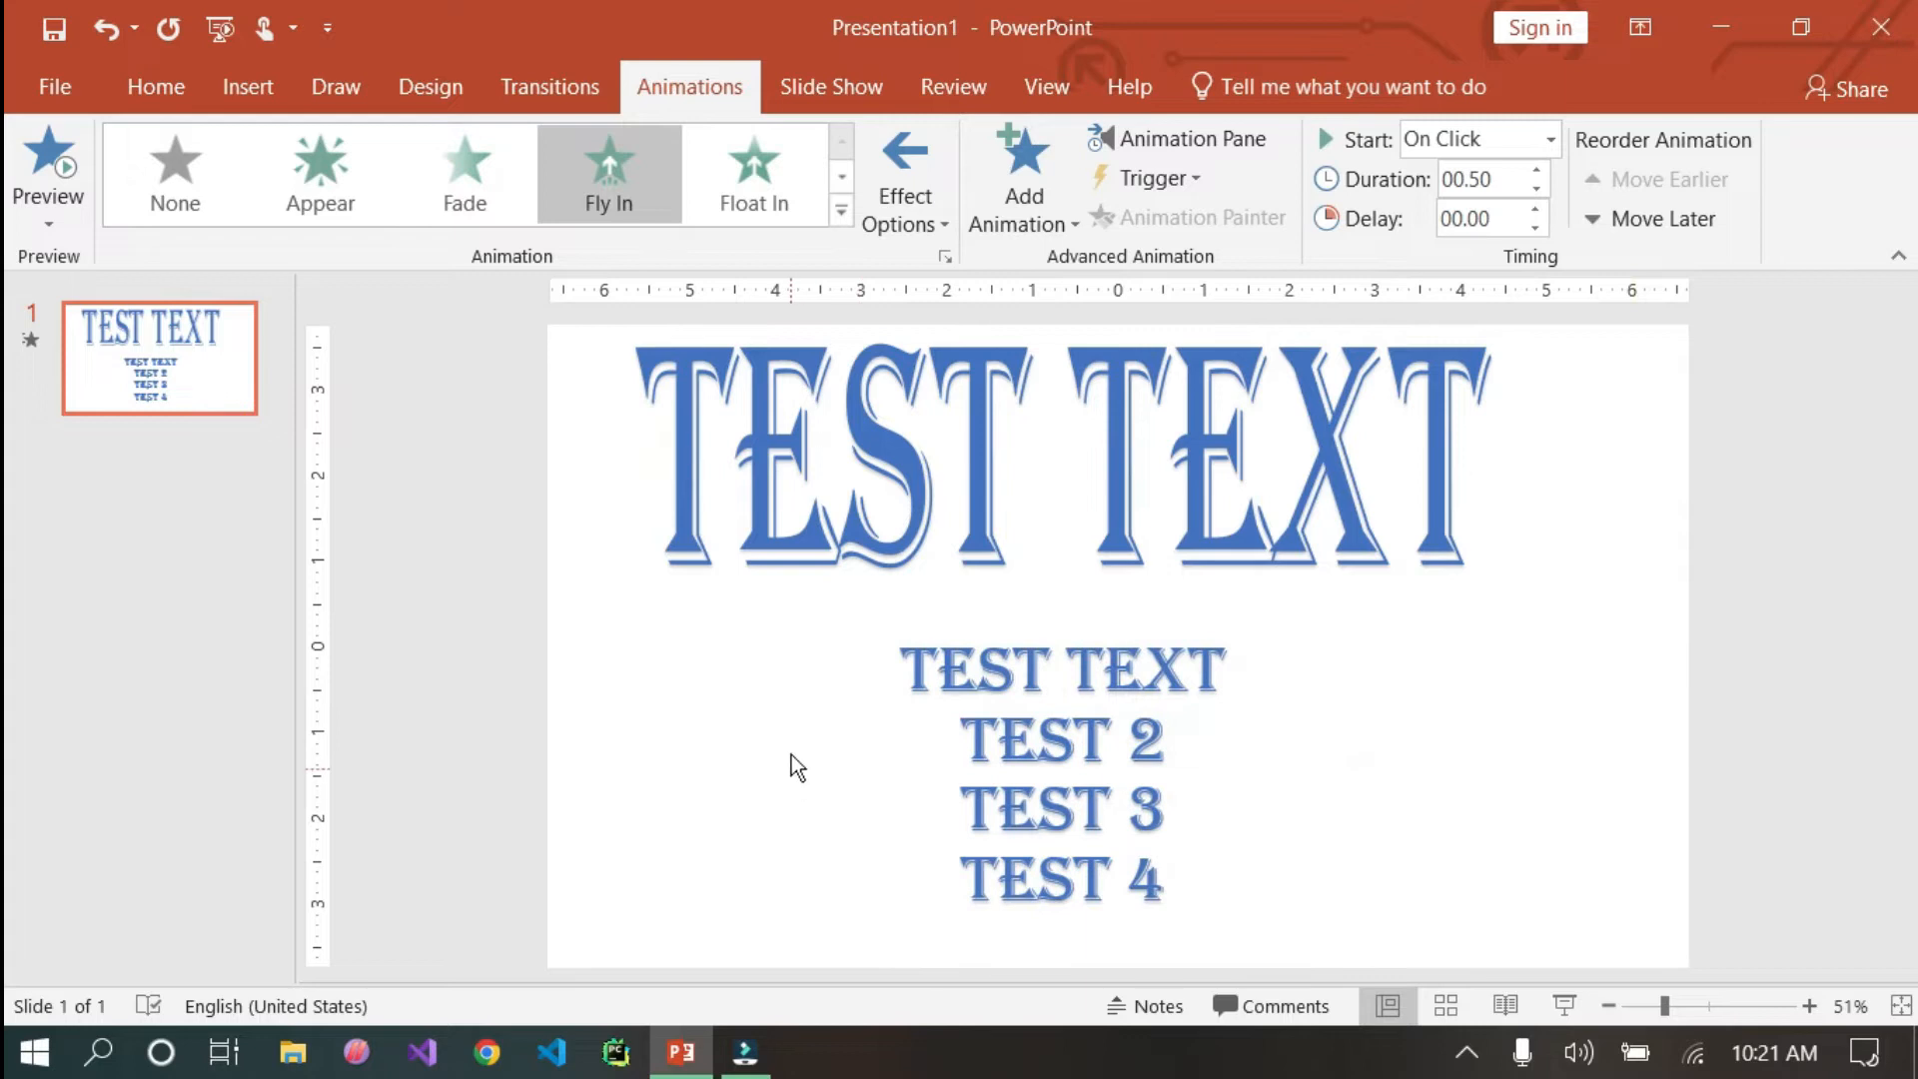
left_click(906, 202)
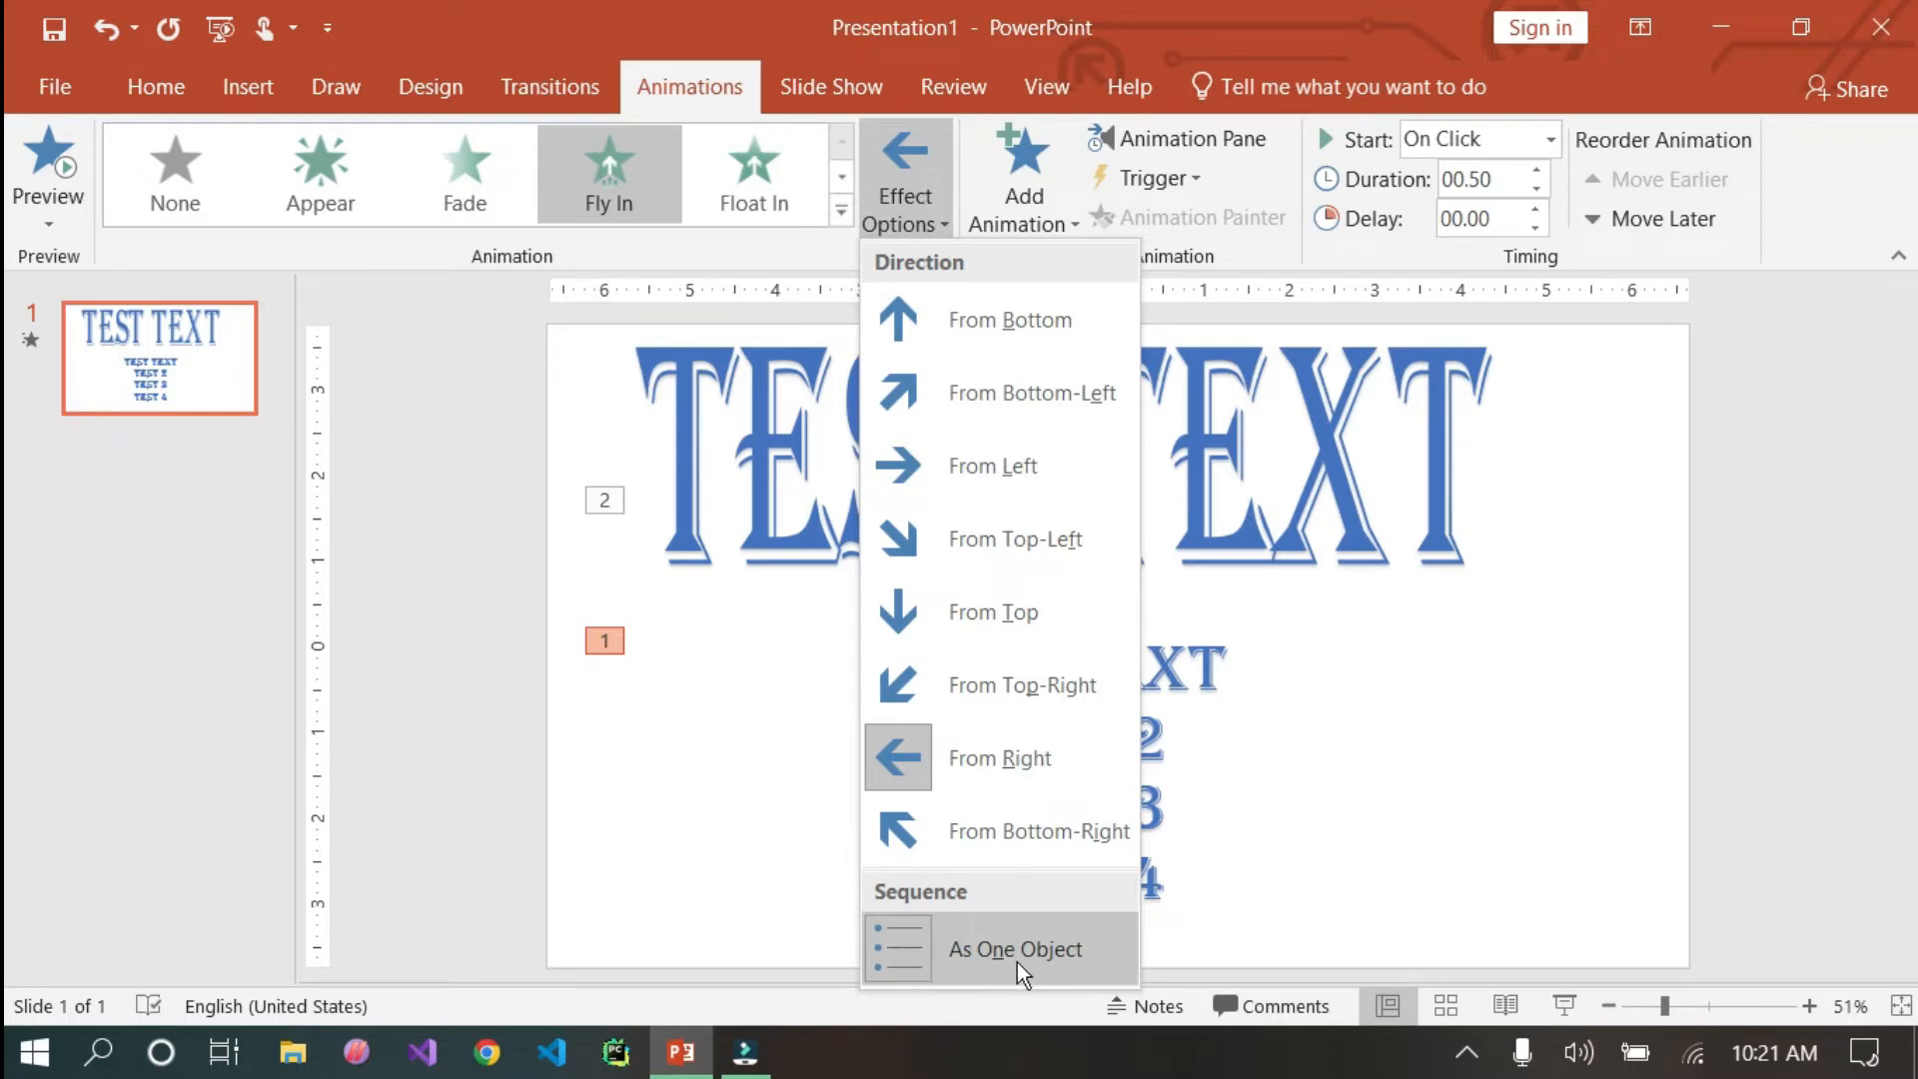
left_click(951, 949)
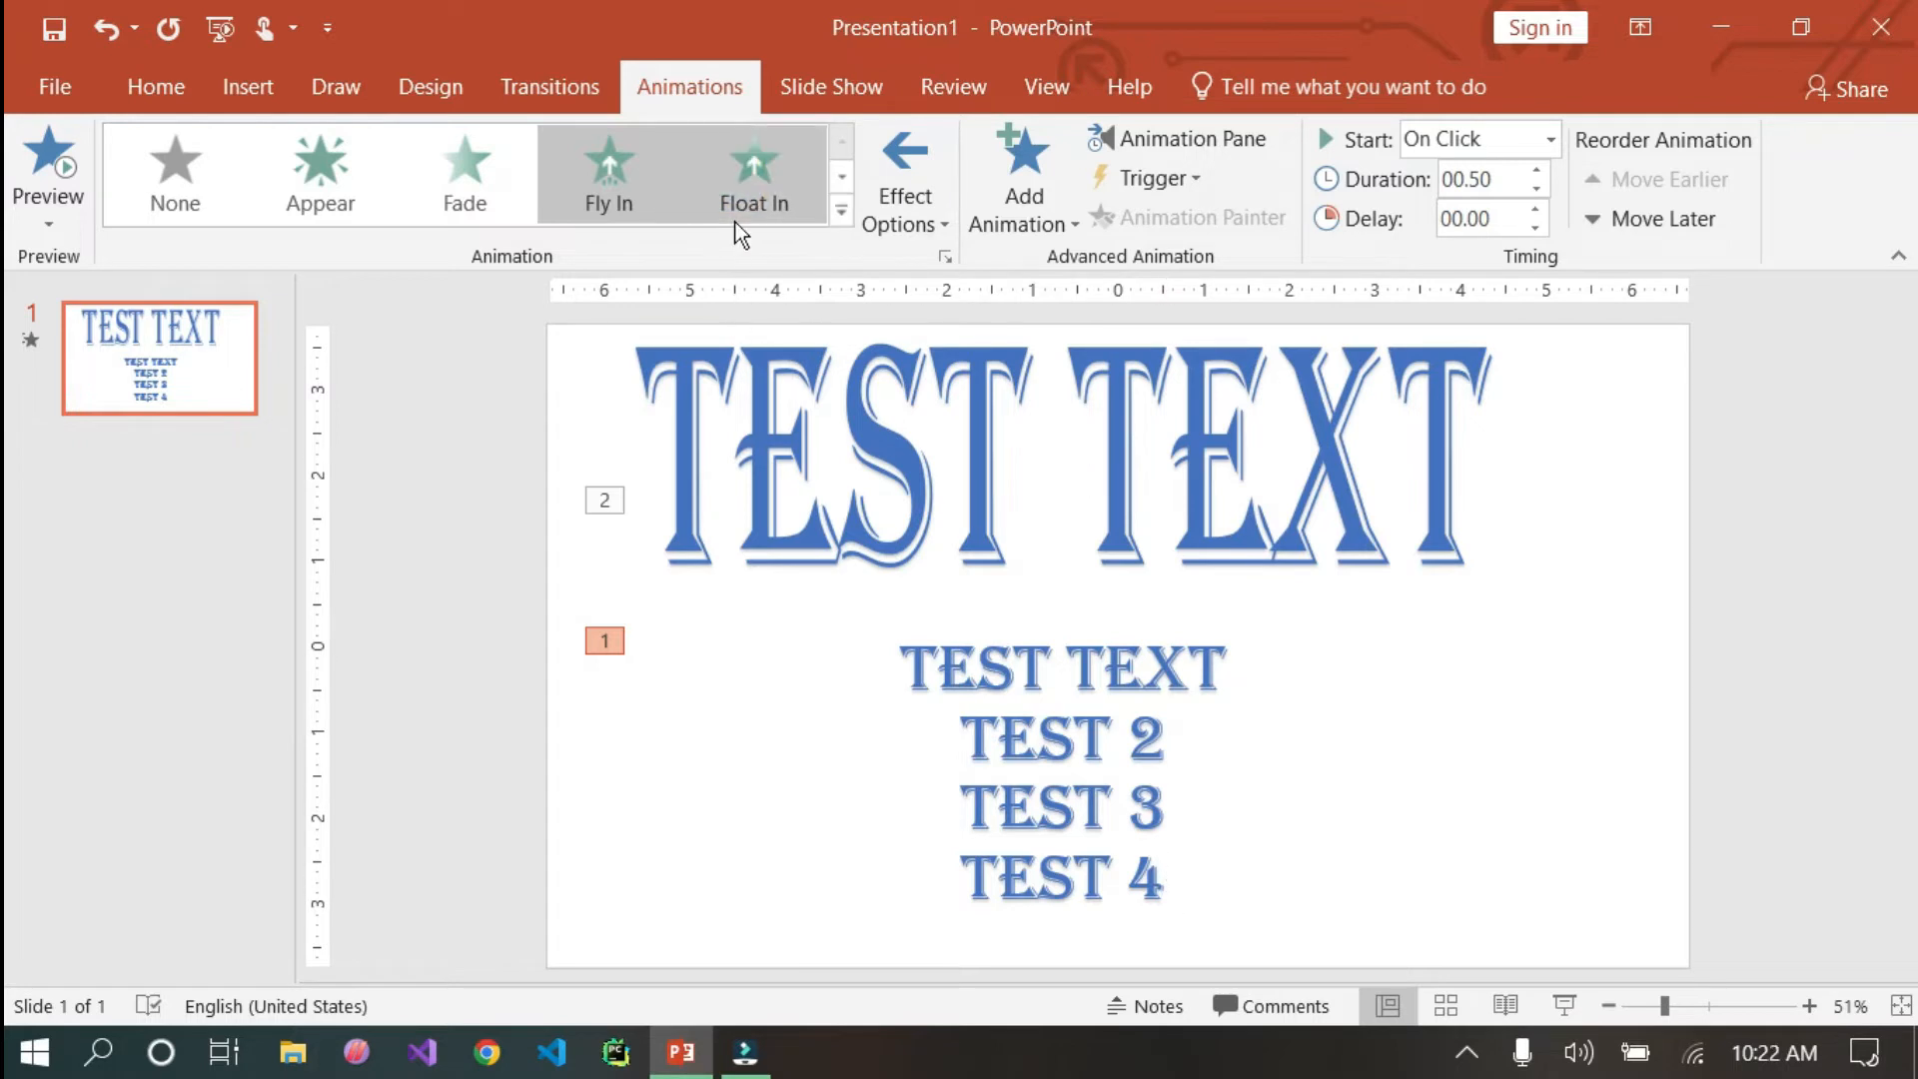
Apply the Float In entrance effect to the four-line bottom text and set its direction to Float Down.
left_click(739, 188)
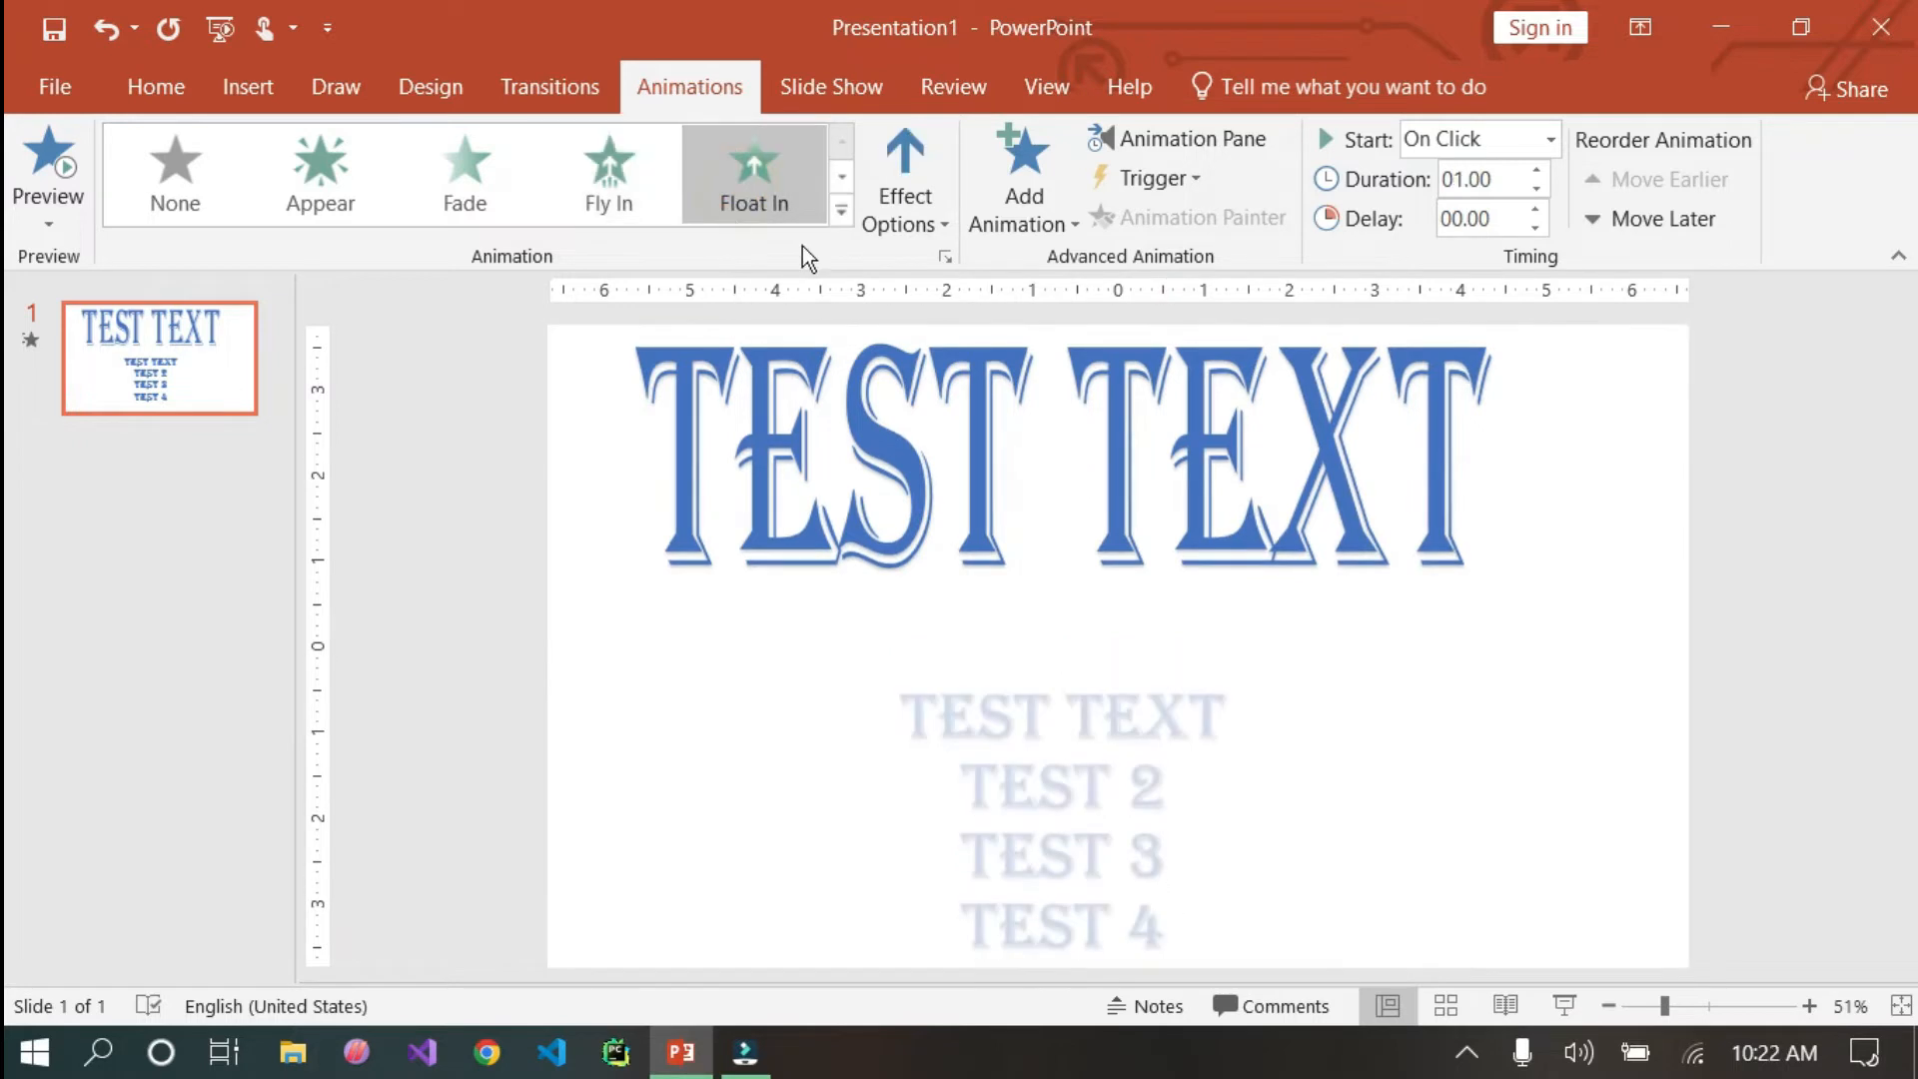
left_click(939, 200)
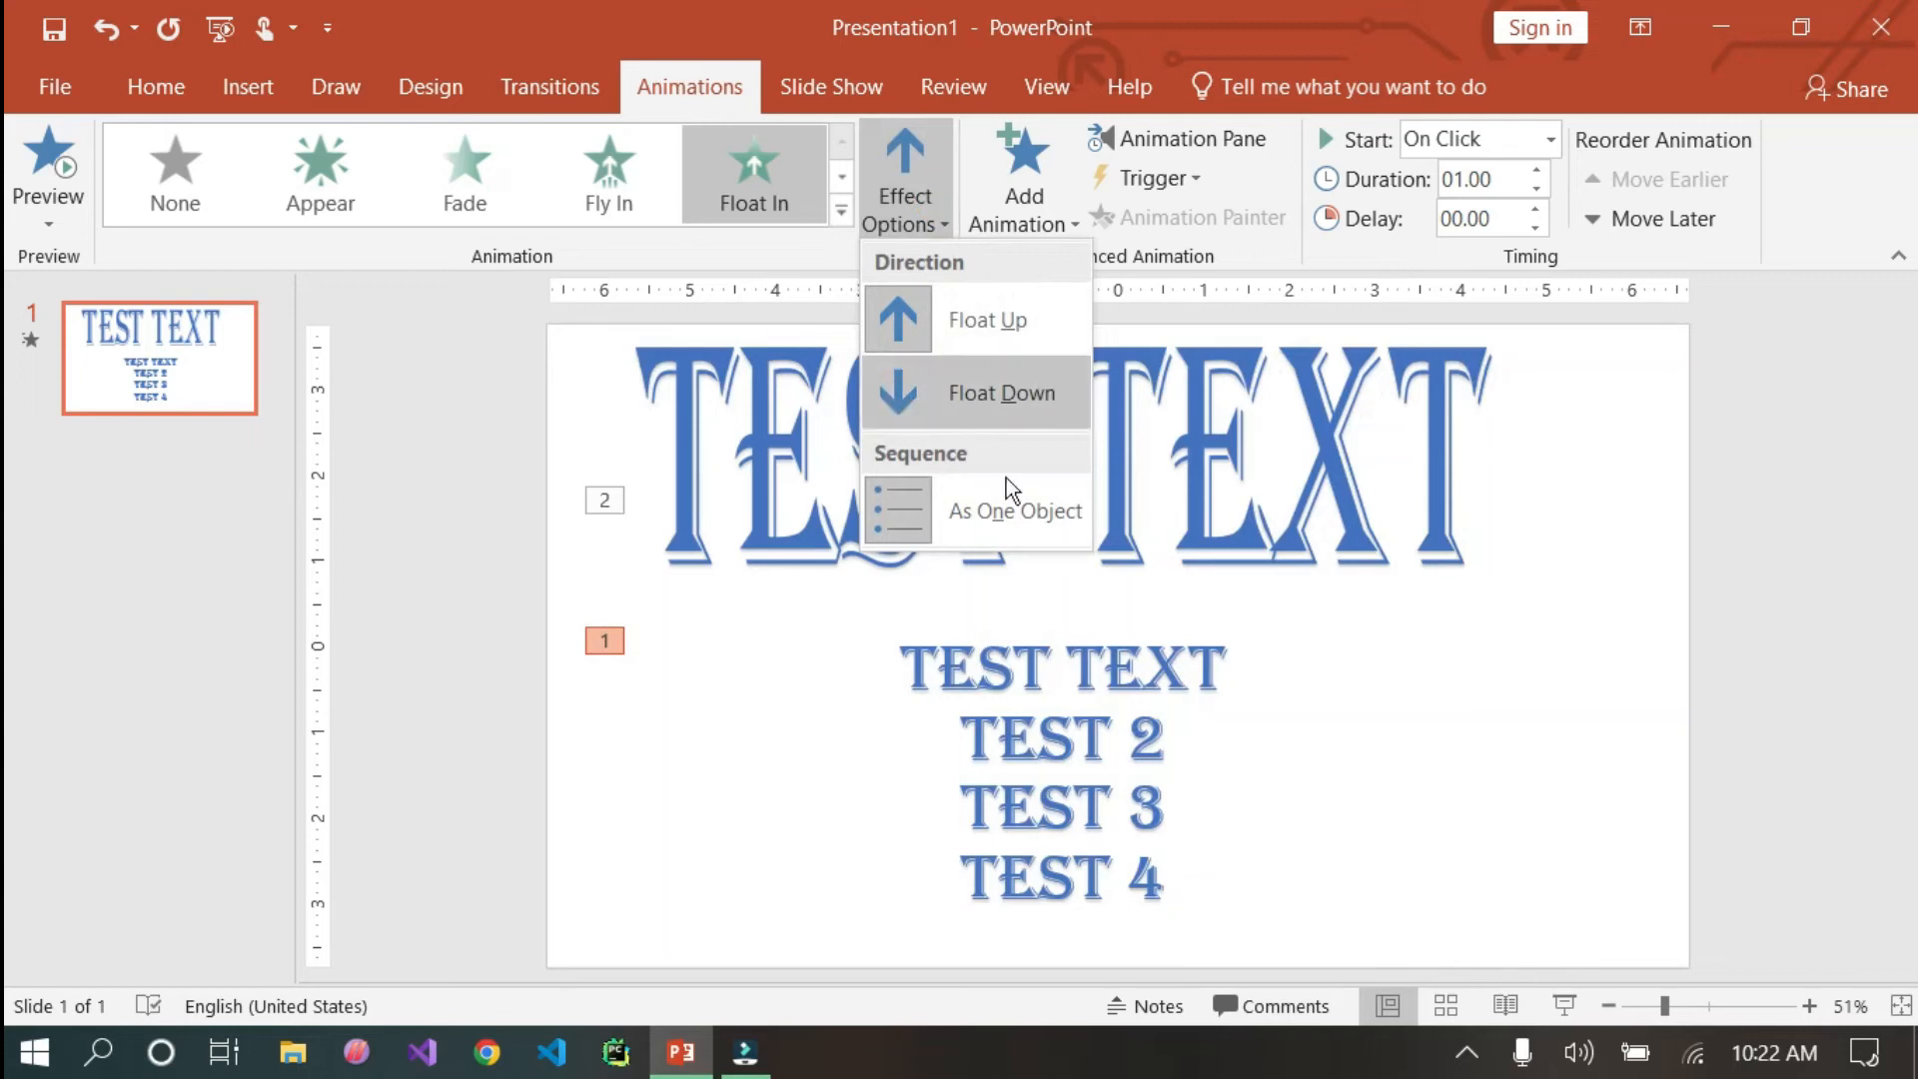
left_click(1007, 392)
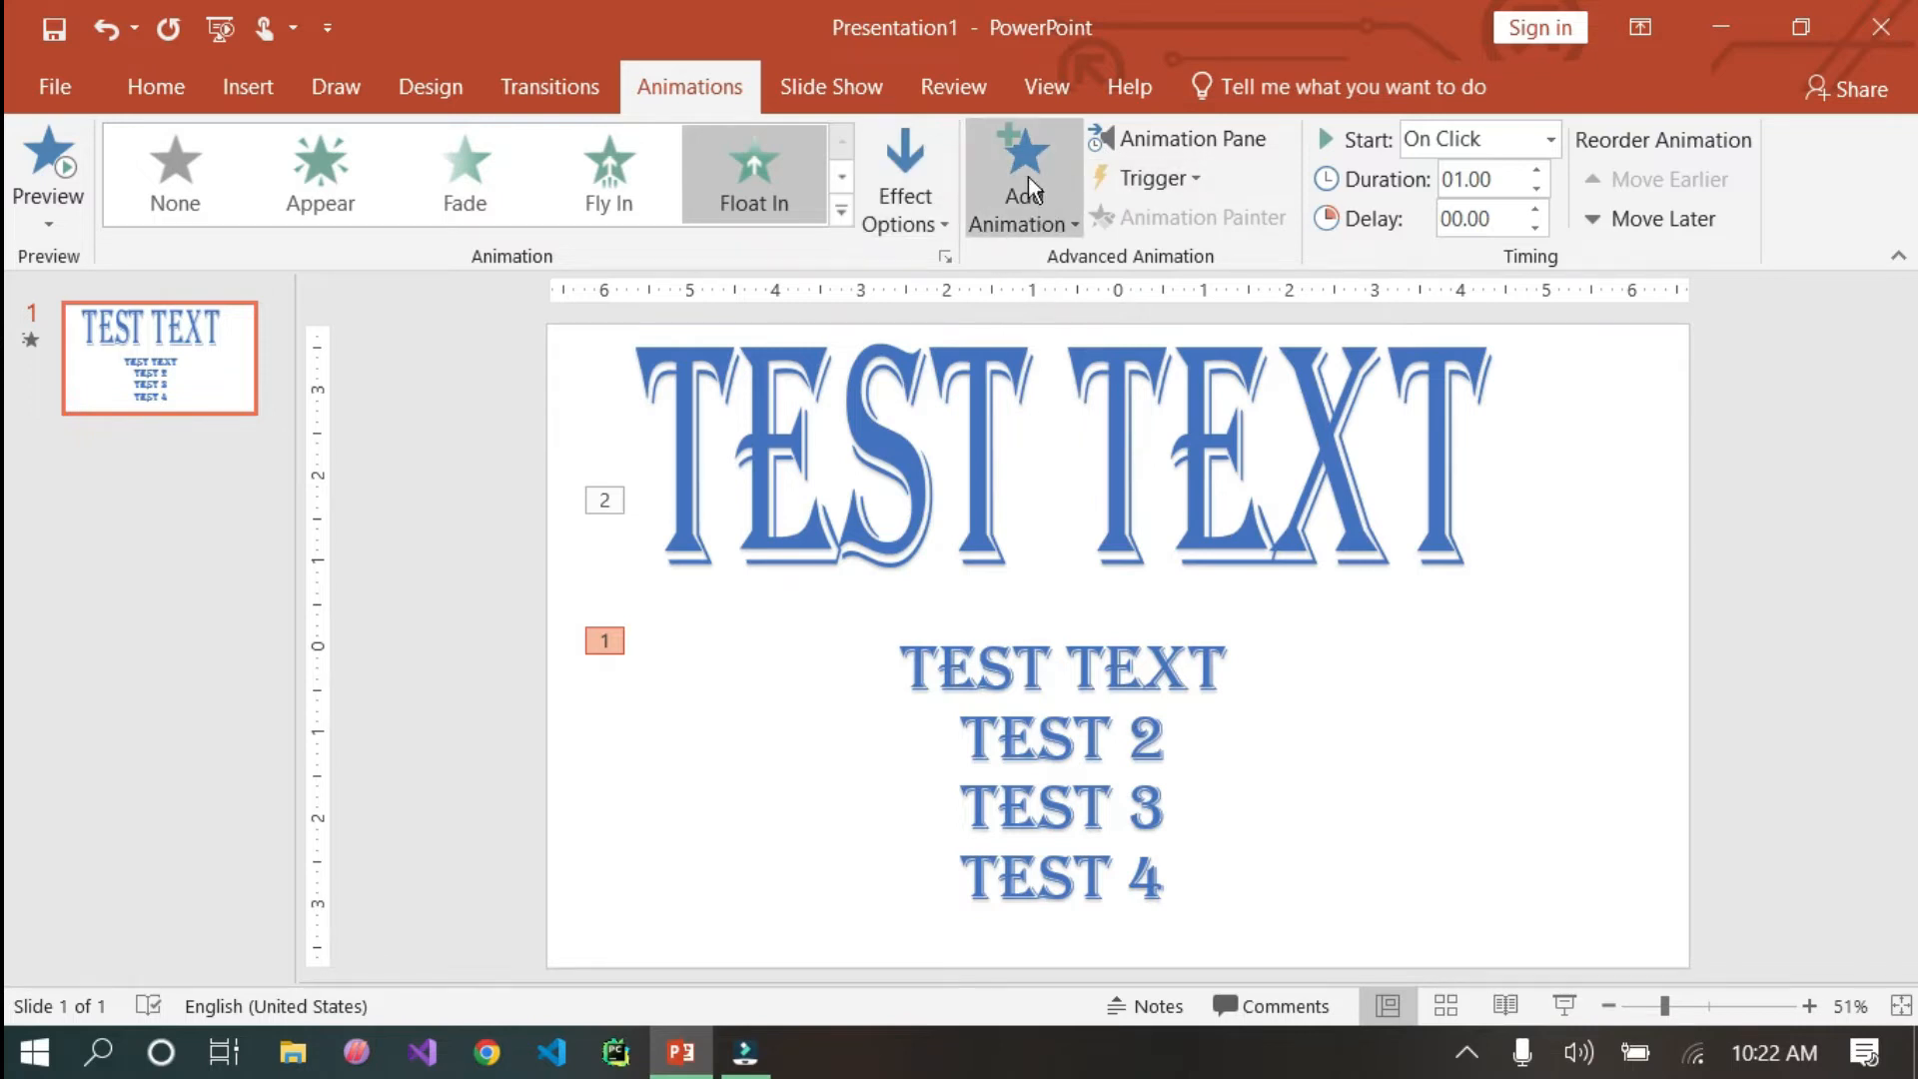
Look through the entrance, emphasis, exit and motion path effects that can be added as extra animations to the bottom text.
left_click(1065, 213)
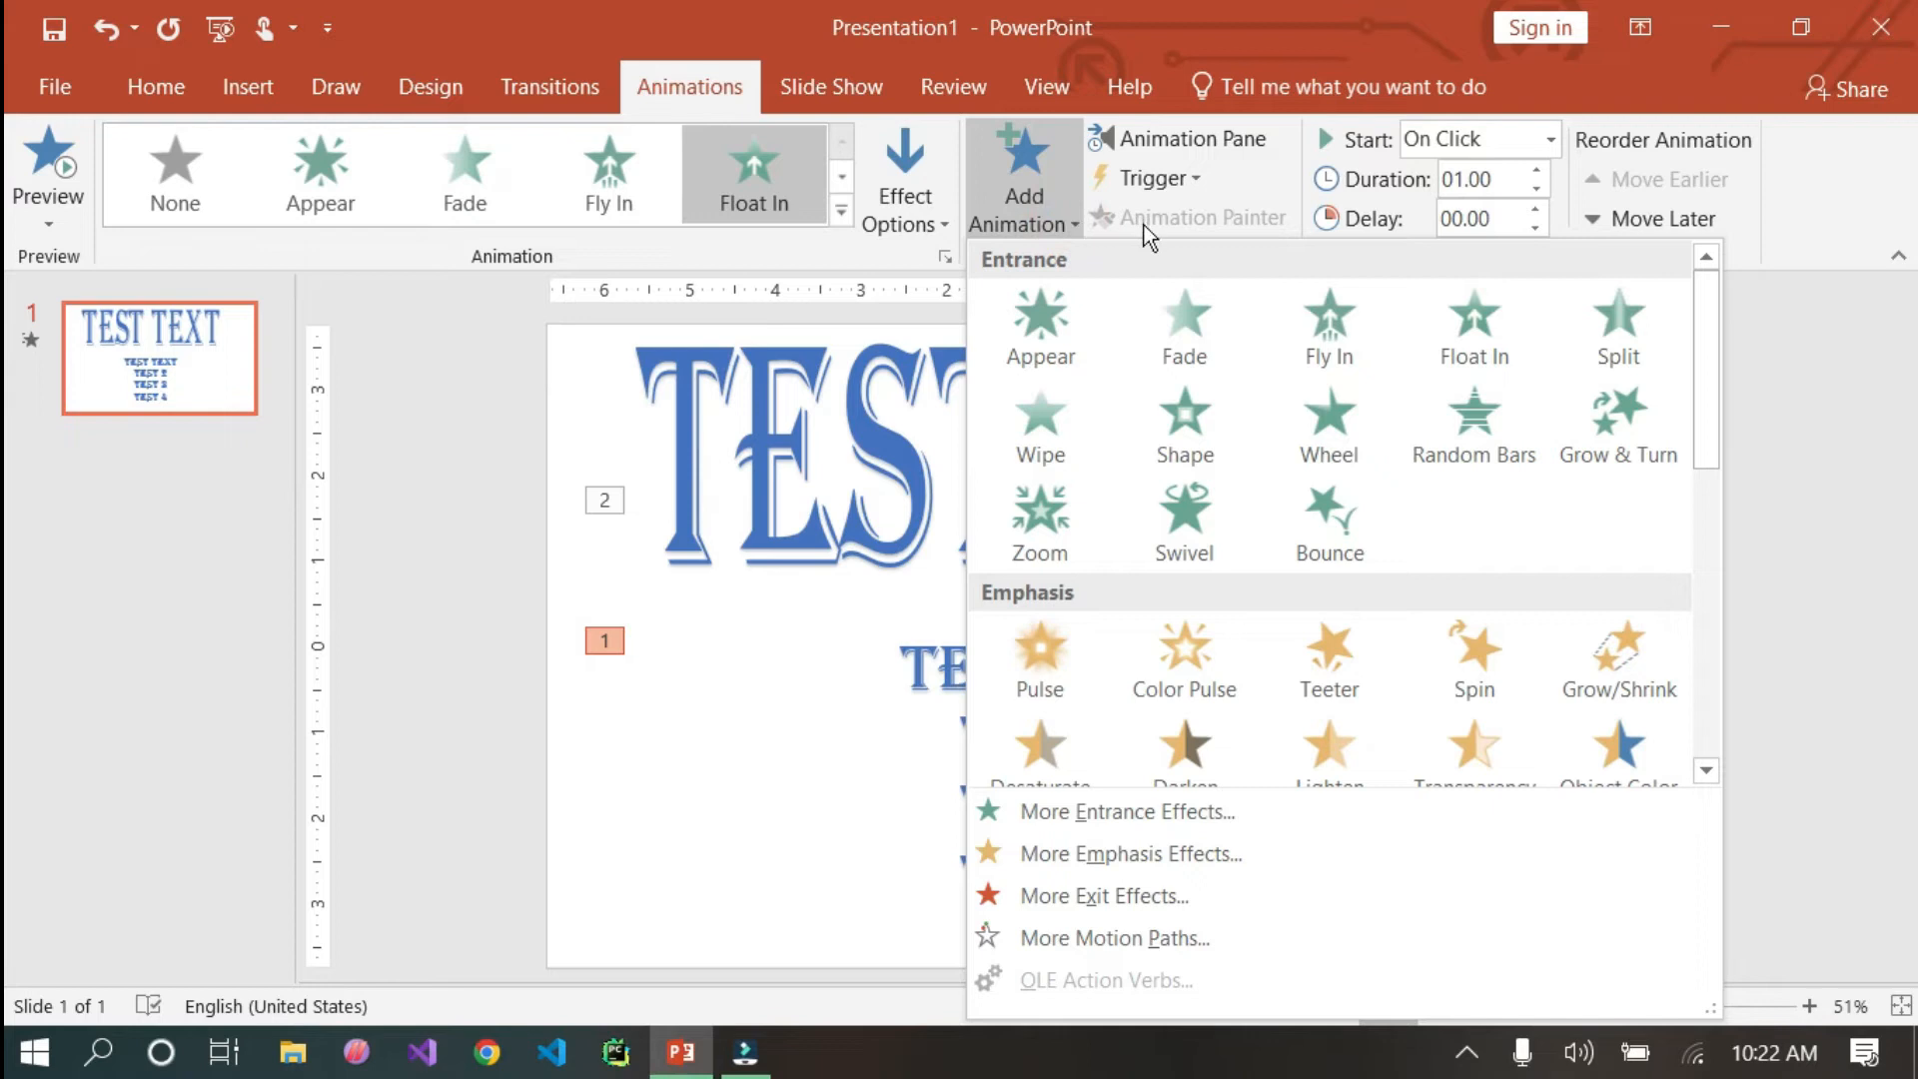
scroll(1311, 599, "down", 5)
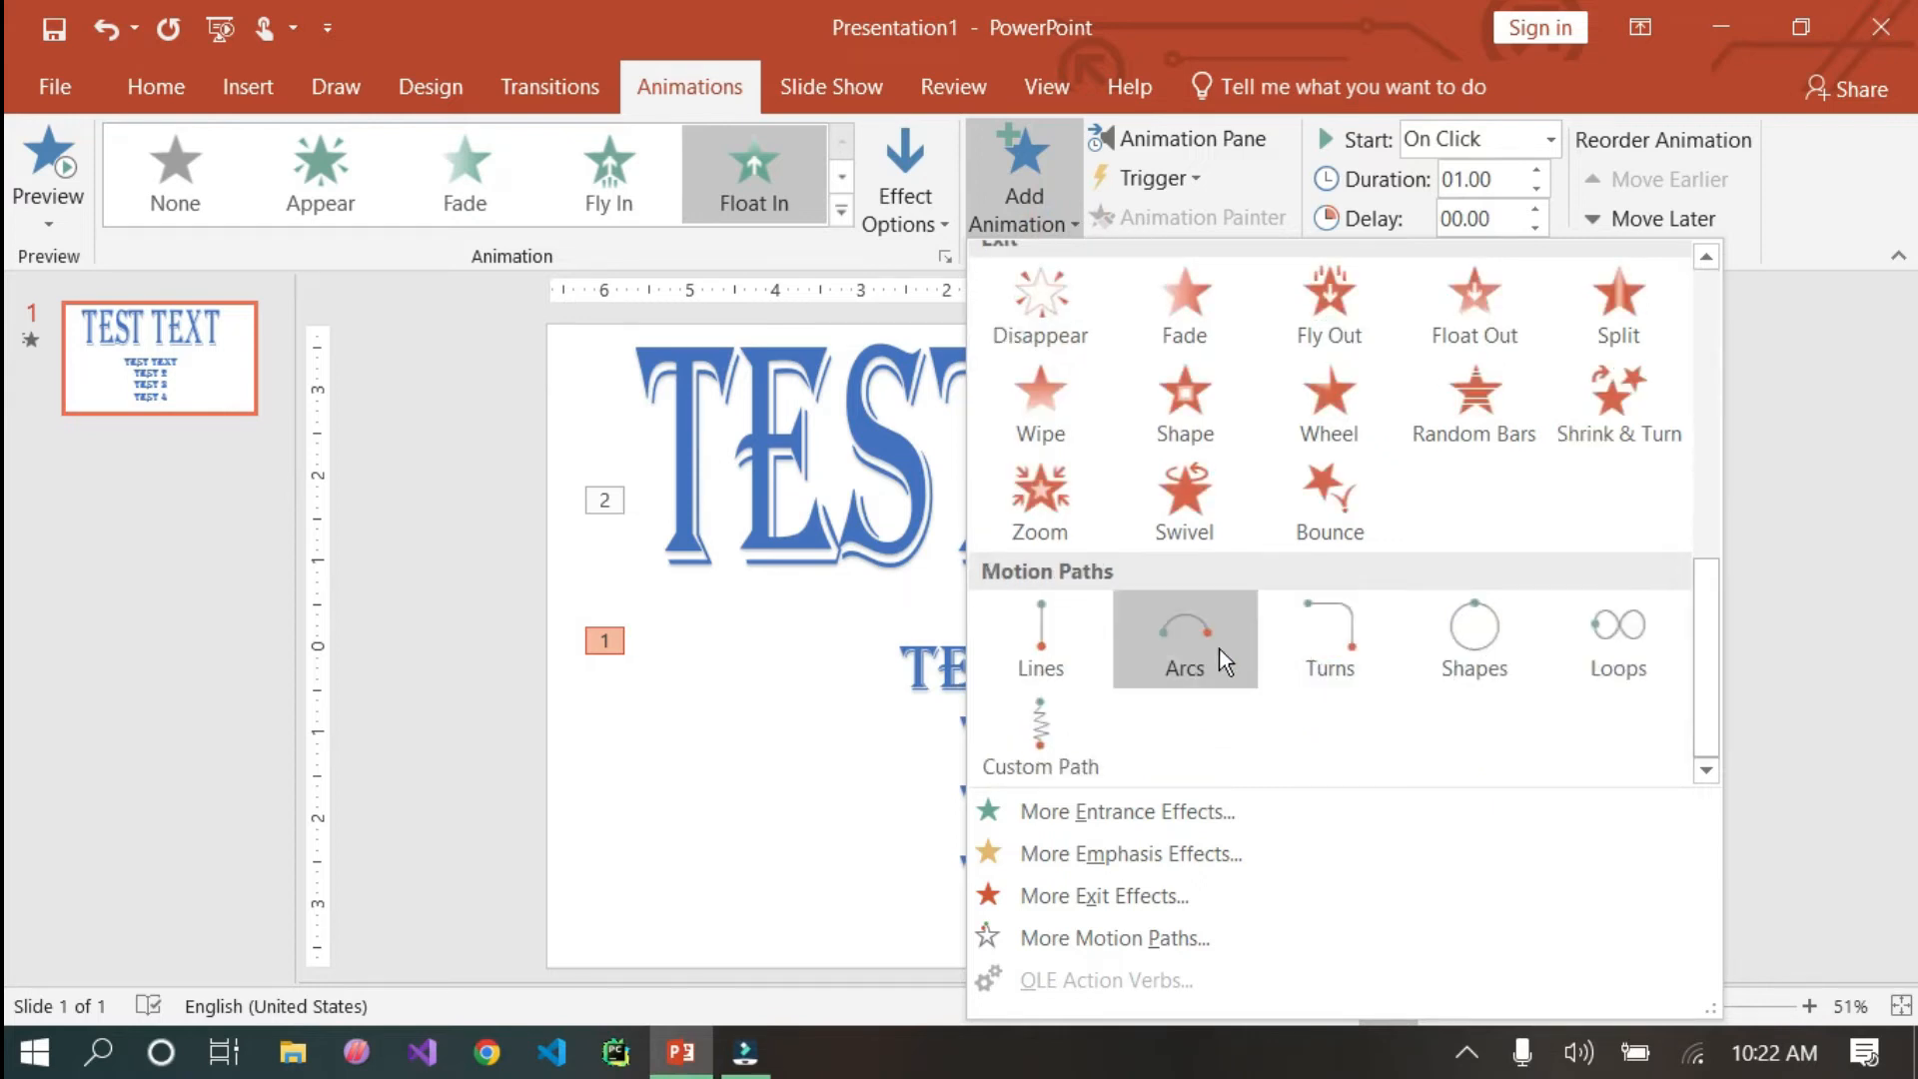
scroll(1213, 651, "up", 5)
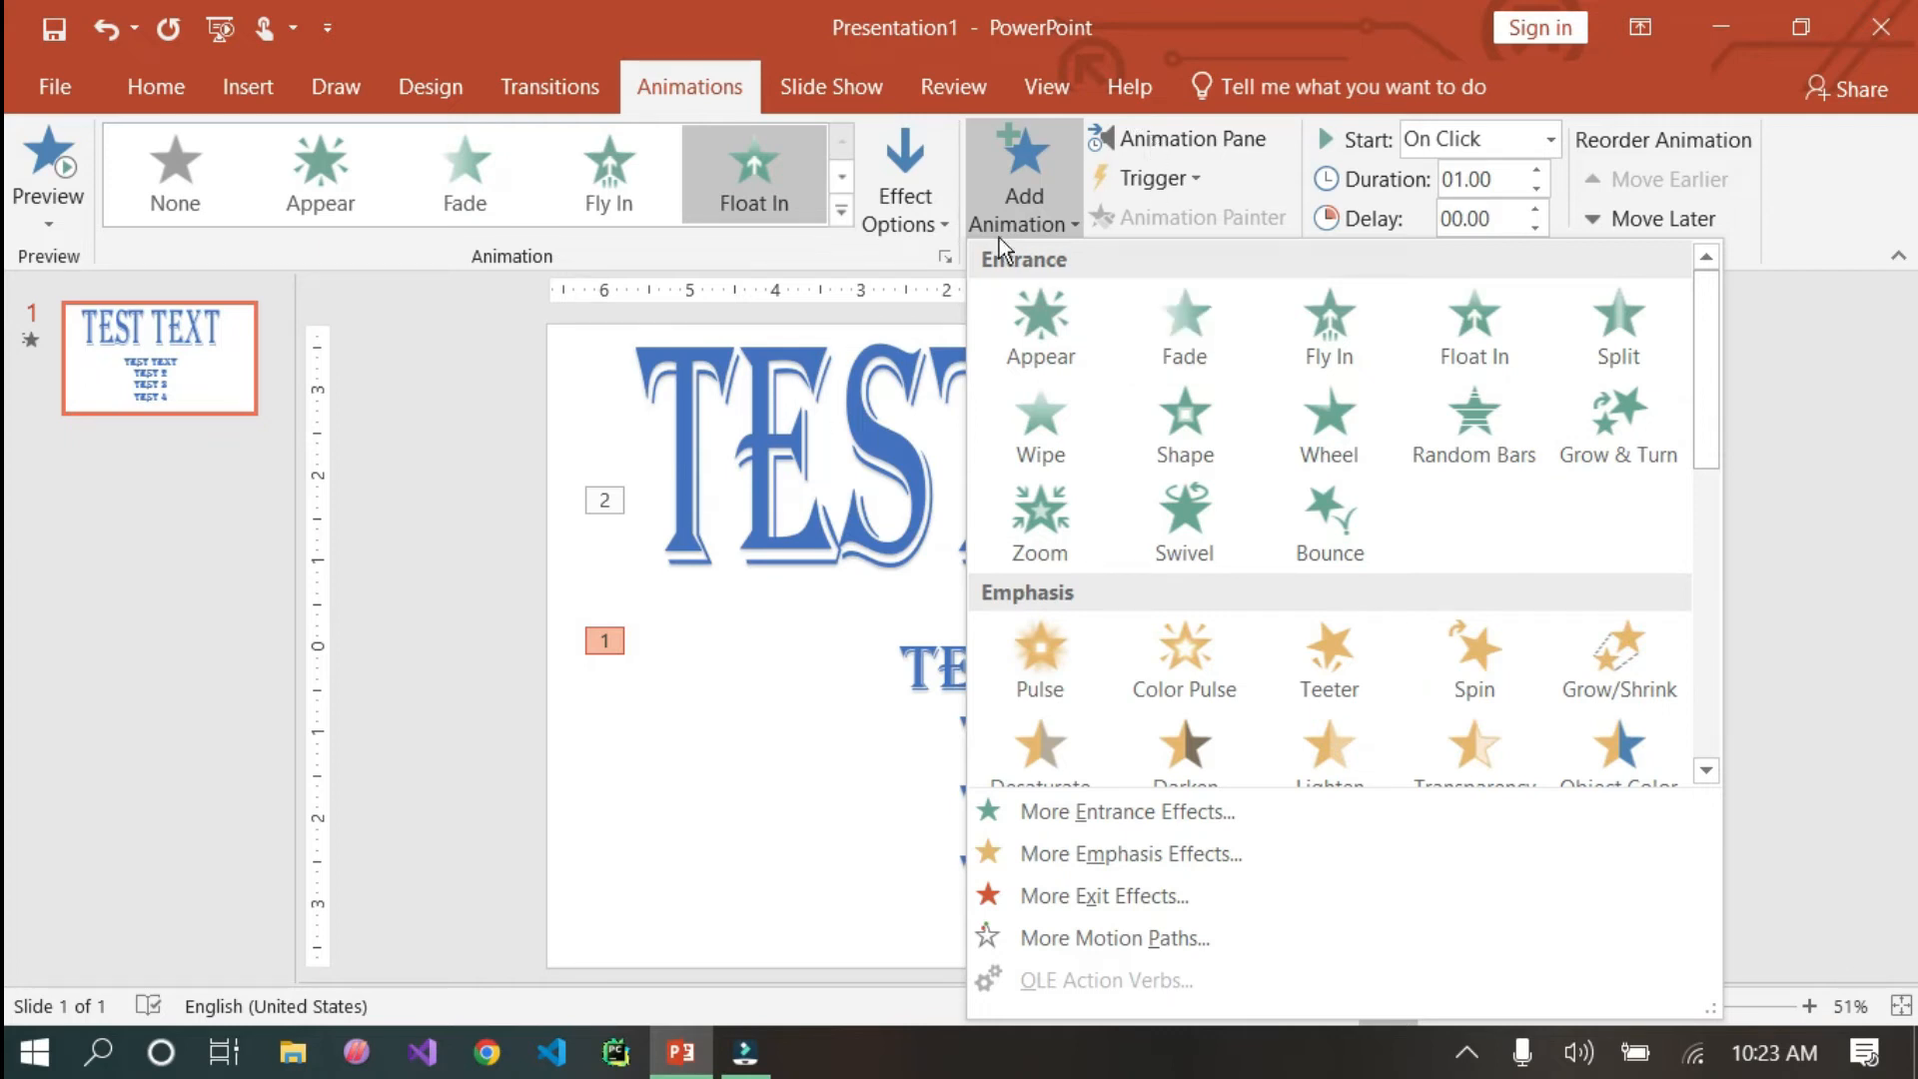
Show the Animation Pane, view the options of the bottom text's animation, and select the top text's animation entry.
left_click(1159, 140)
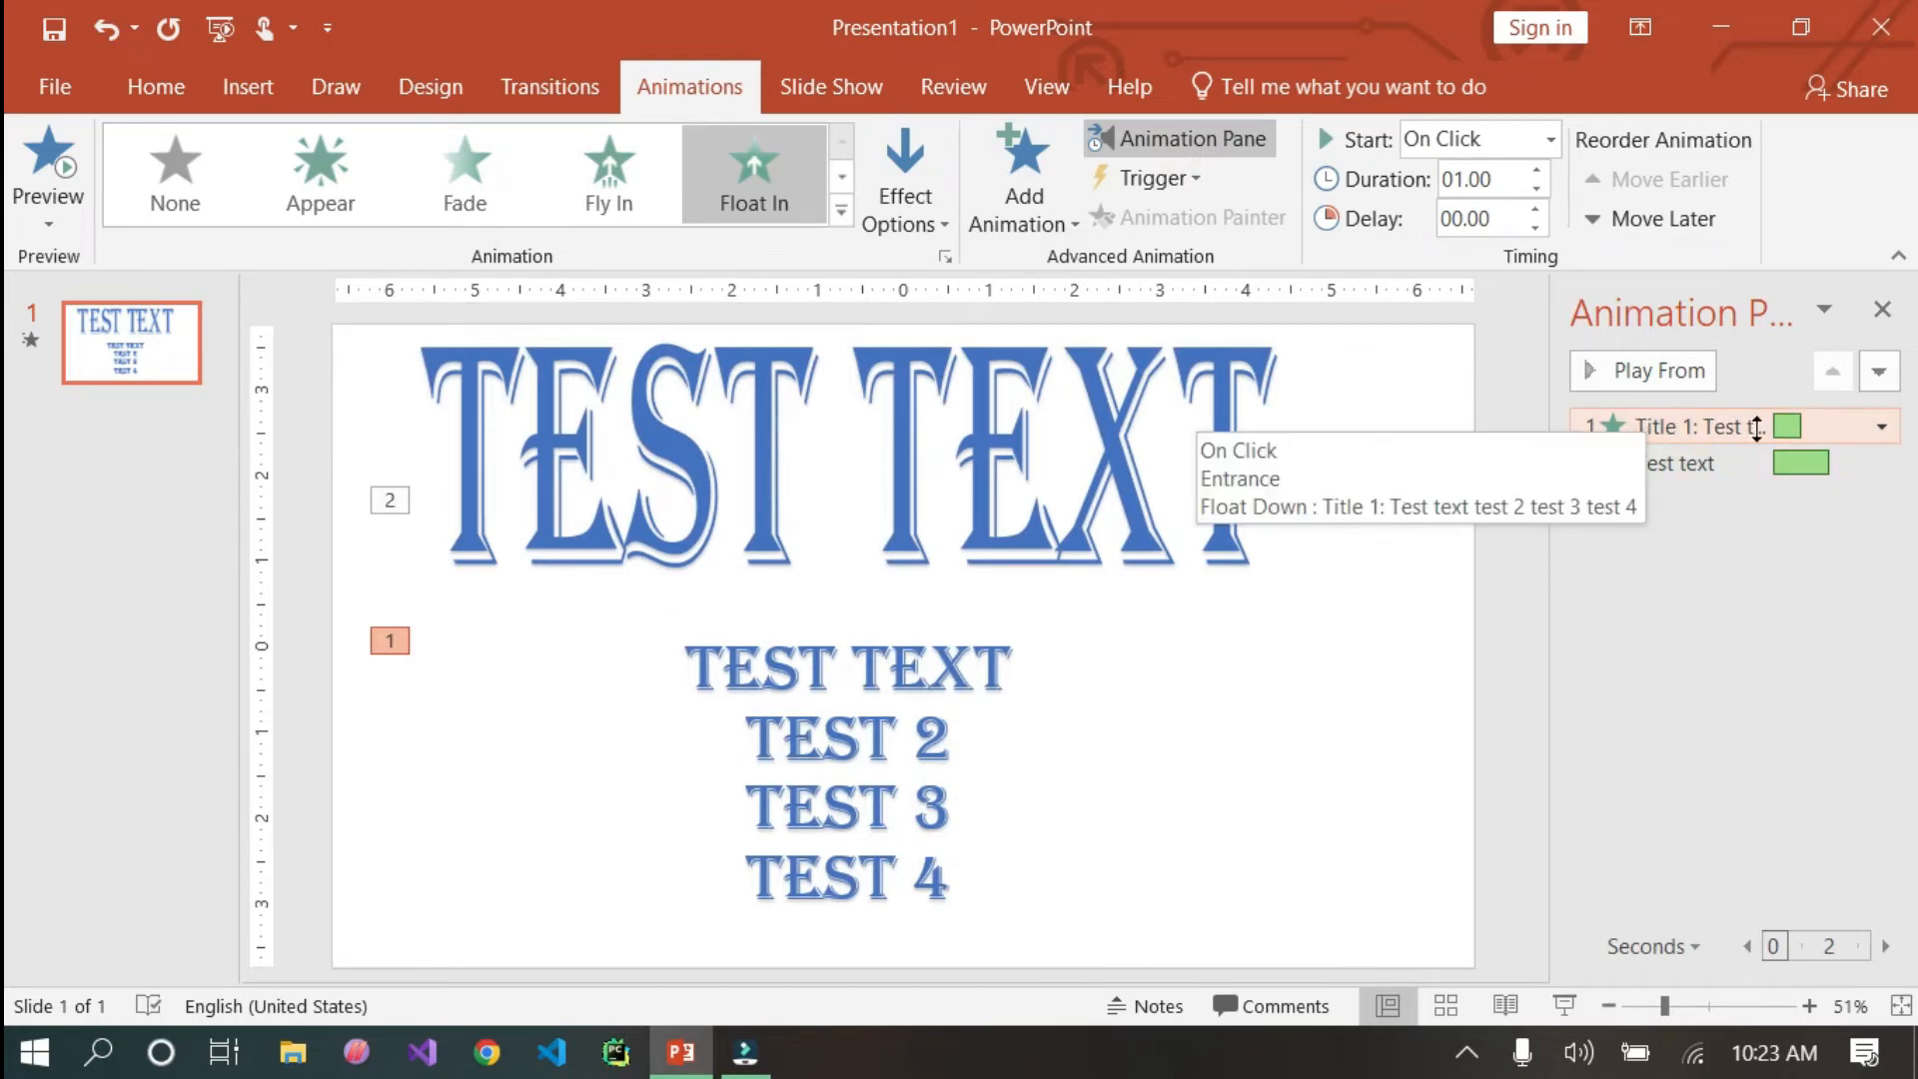
left_click(1881, 427)
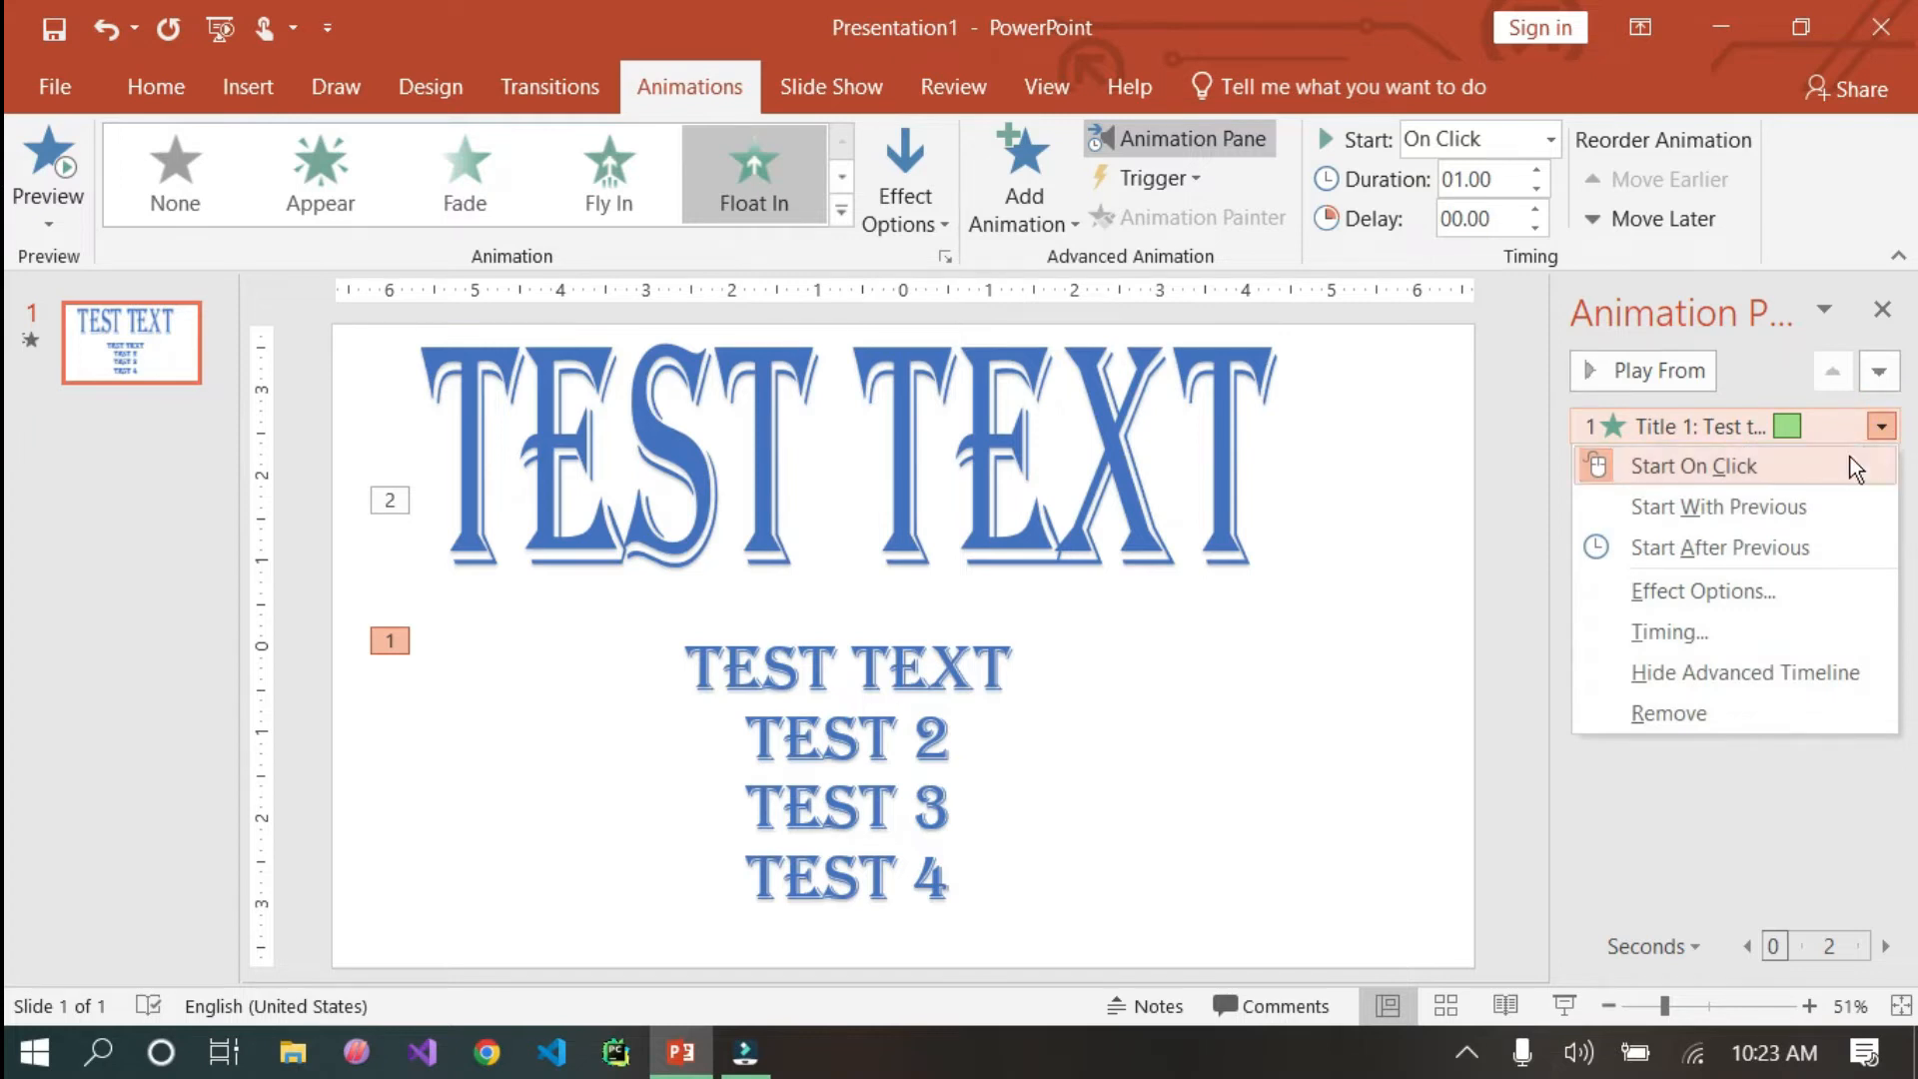
left_click(1880, 430)
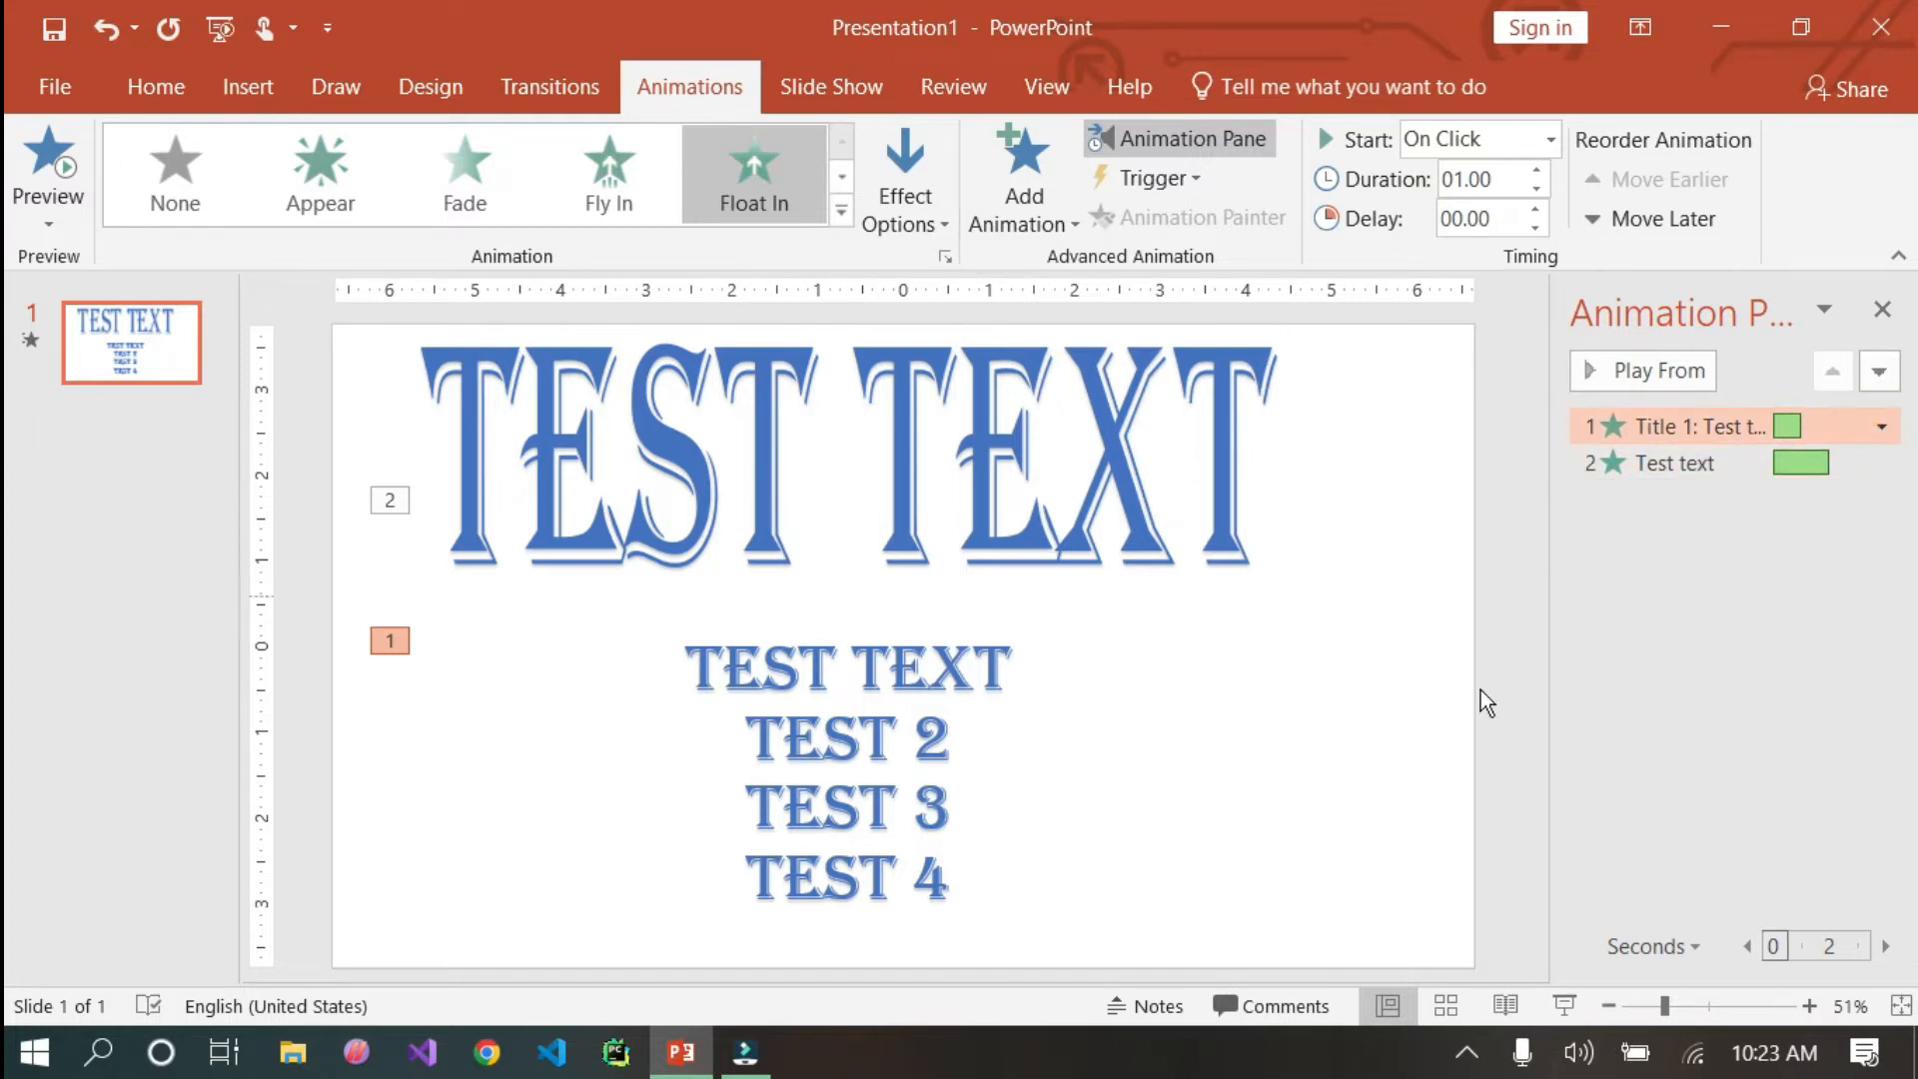
left_click(1701, 466)
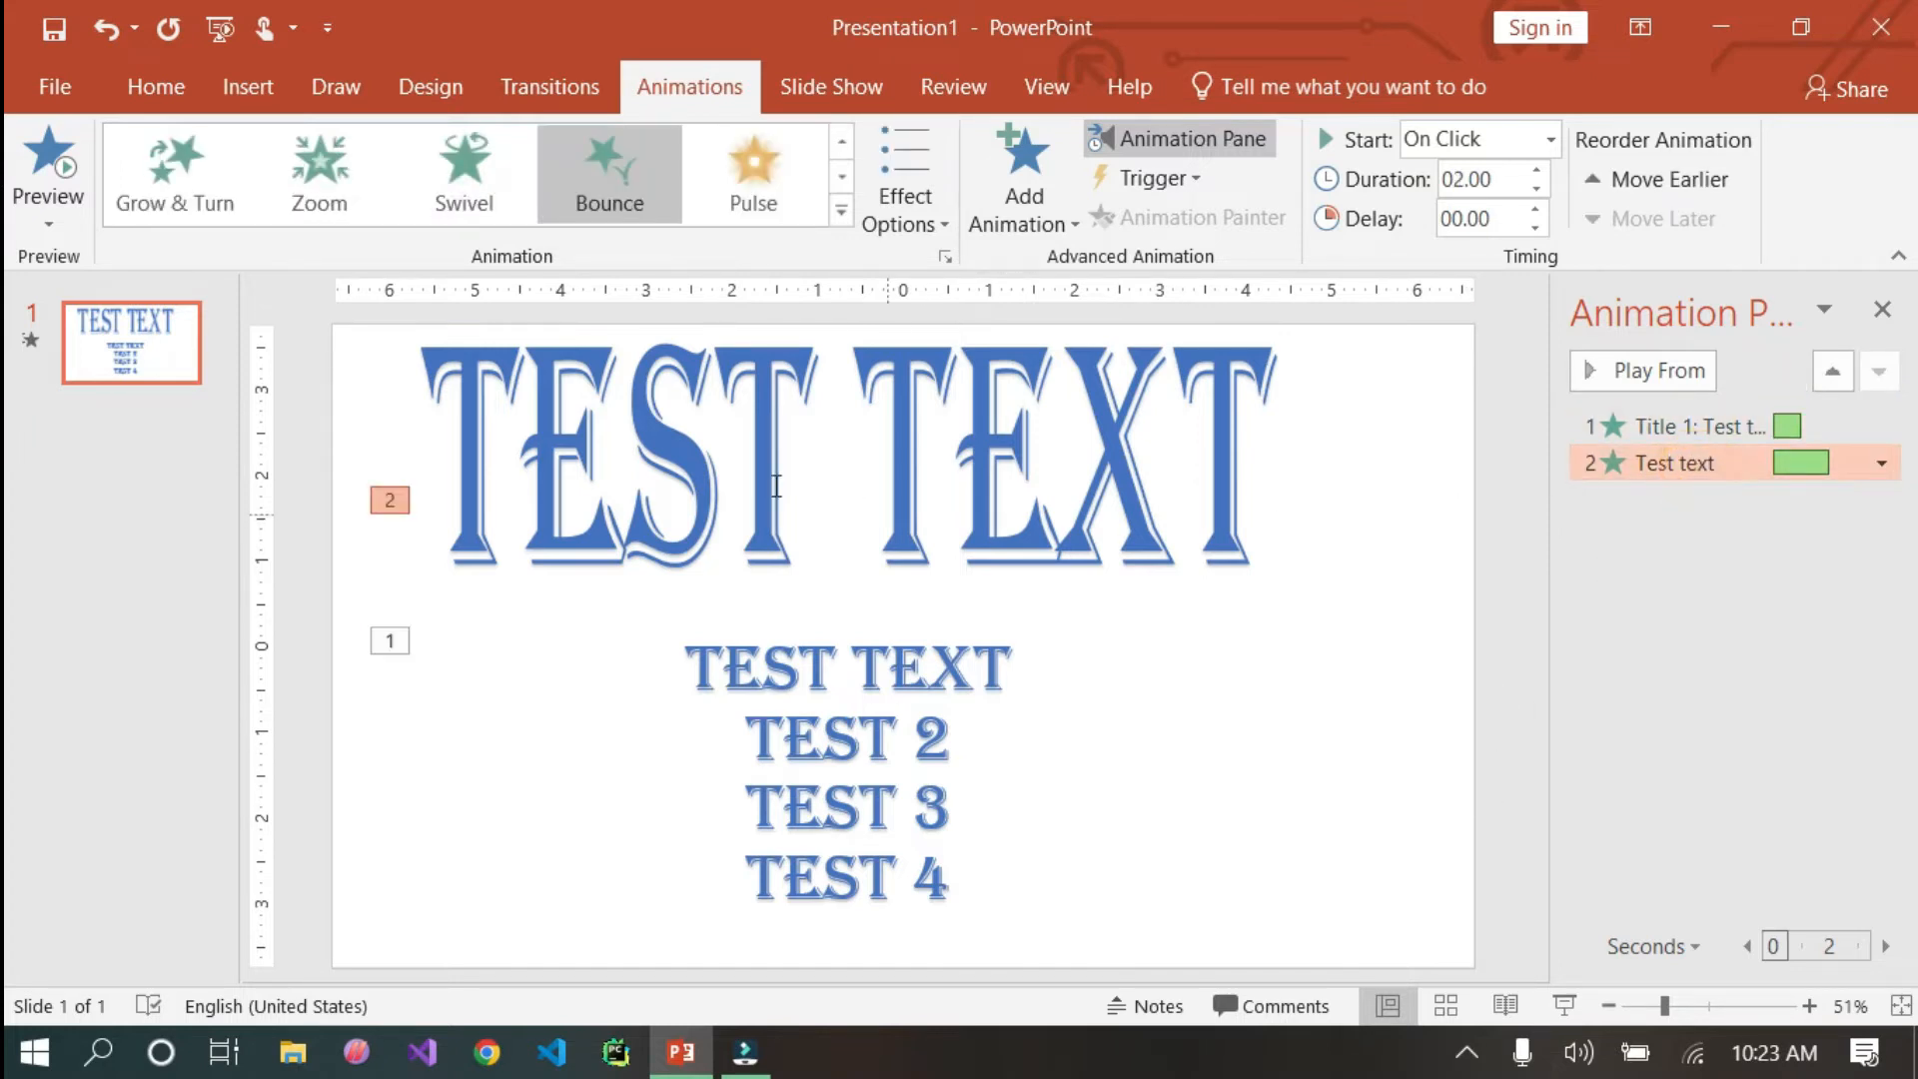